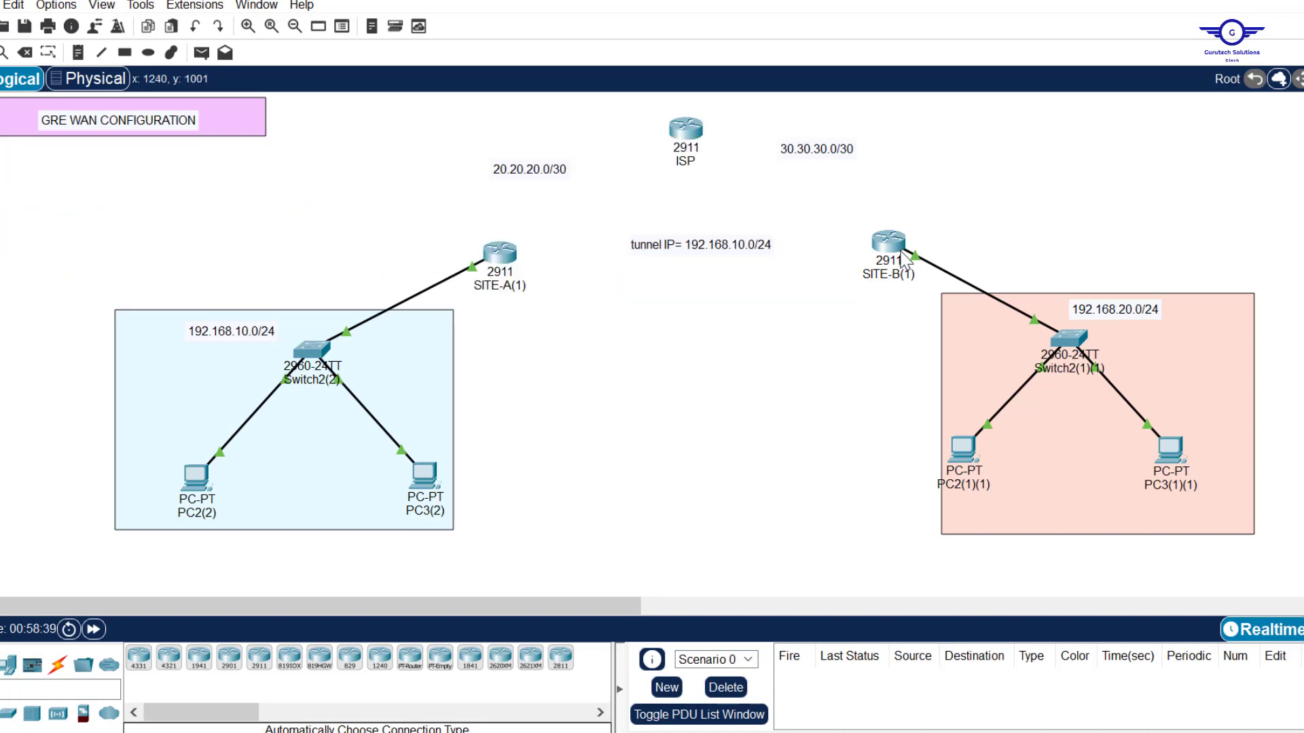
pyautogui.moveTo(608, 107); pyautogui.dragTo(729, 181)
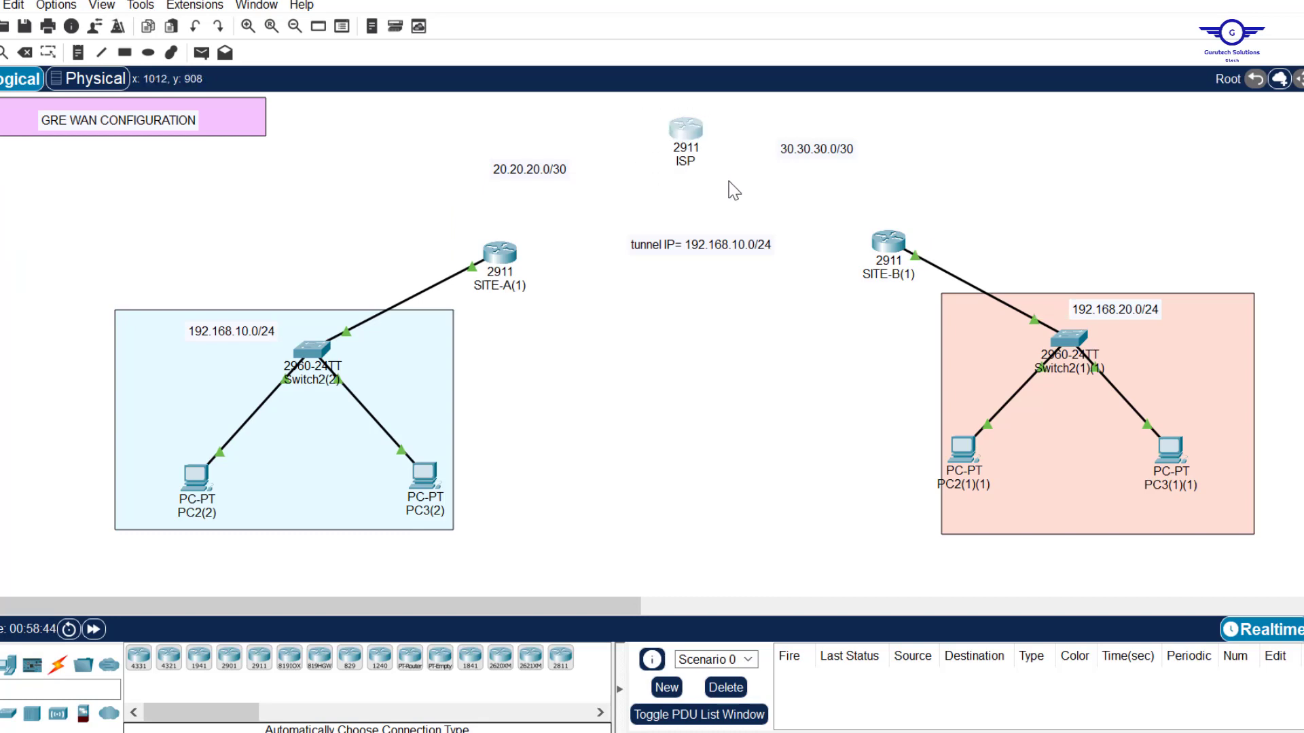
pyautogui.click(727, 182)
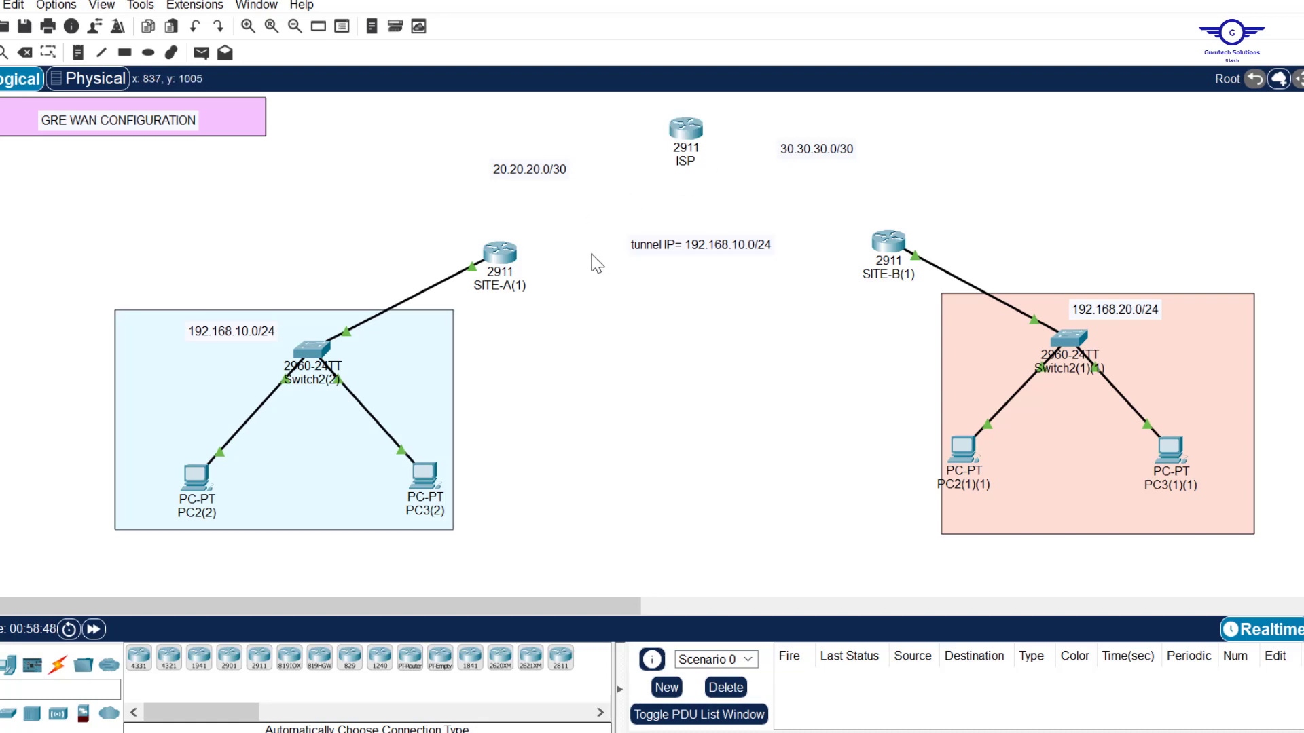
pyautogui.moveTo(558, 229); pyautogui.dragTo(848, 282)
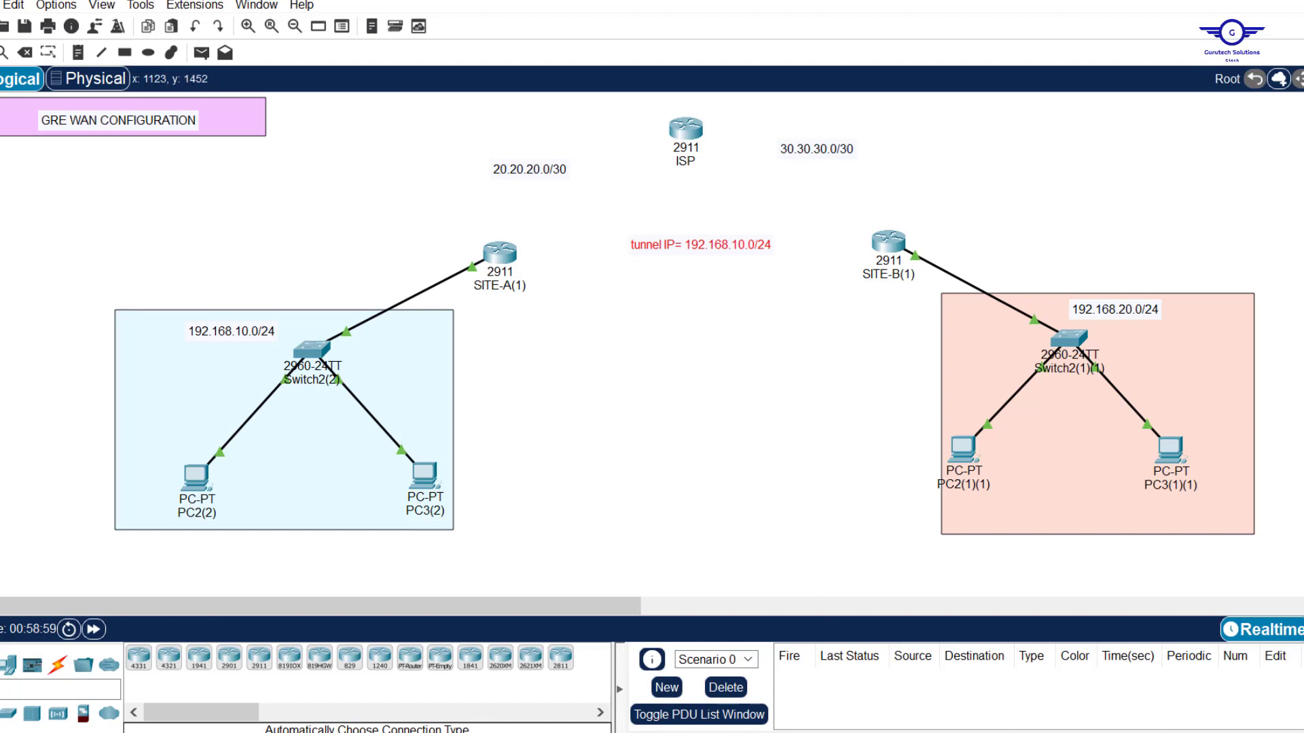
# - Review the routing topics in the Google Sheets training benchmark and the GRE WAN configuration steps in config-guide.txt in Notepad
pyautogui.hotkey('alt', 'Tab')
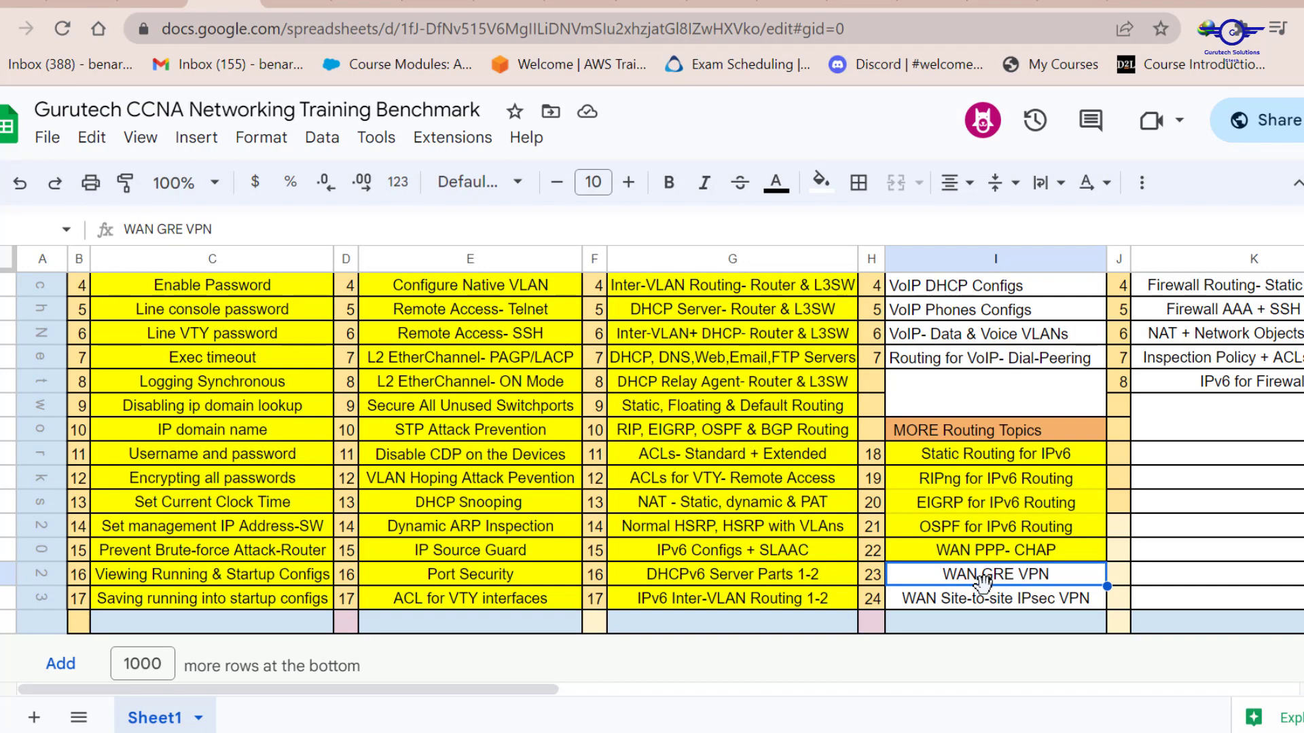
pyautogui.scroll(3, 874, 532)
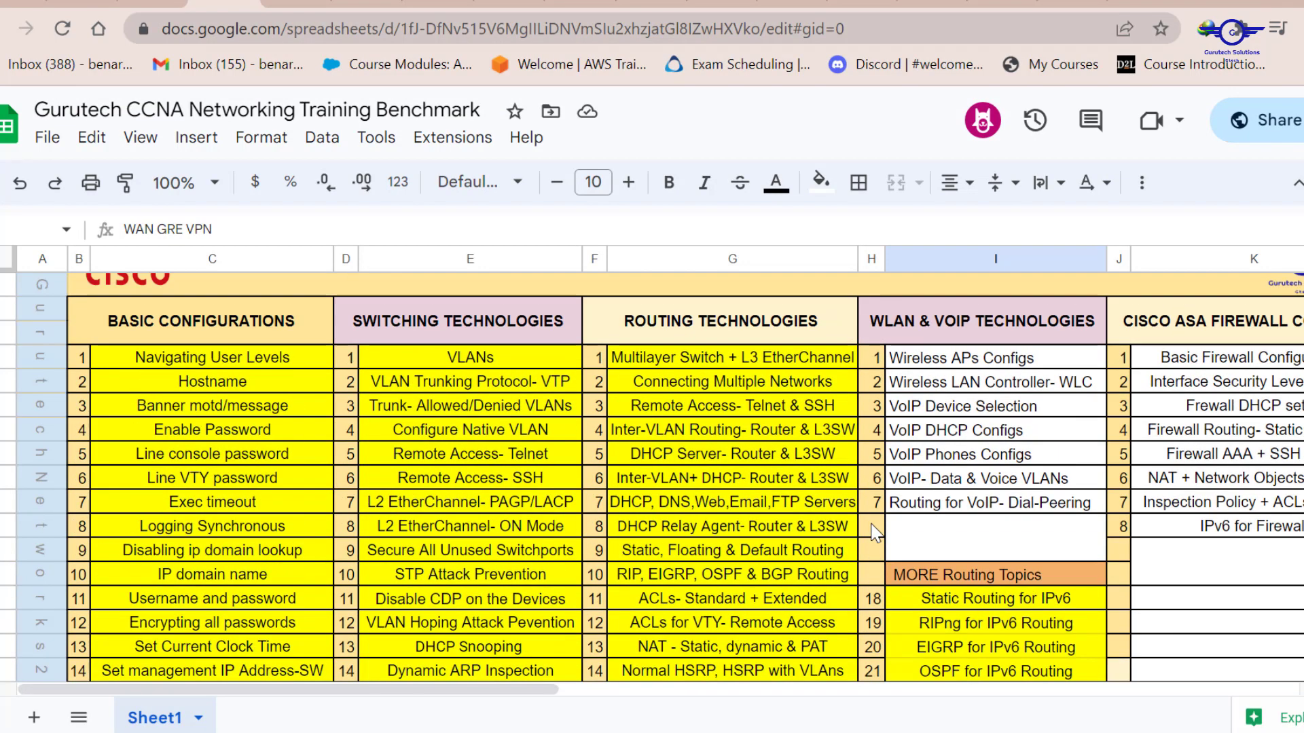
pyautogui.scroll(-3, 874, 531)
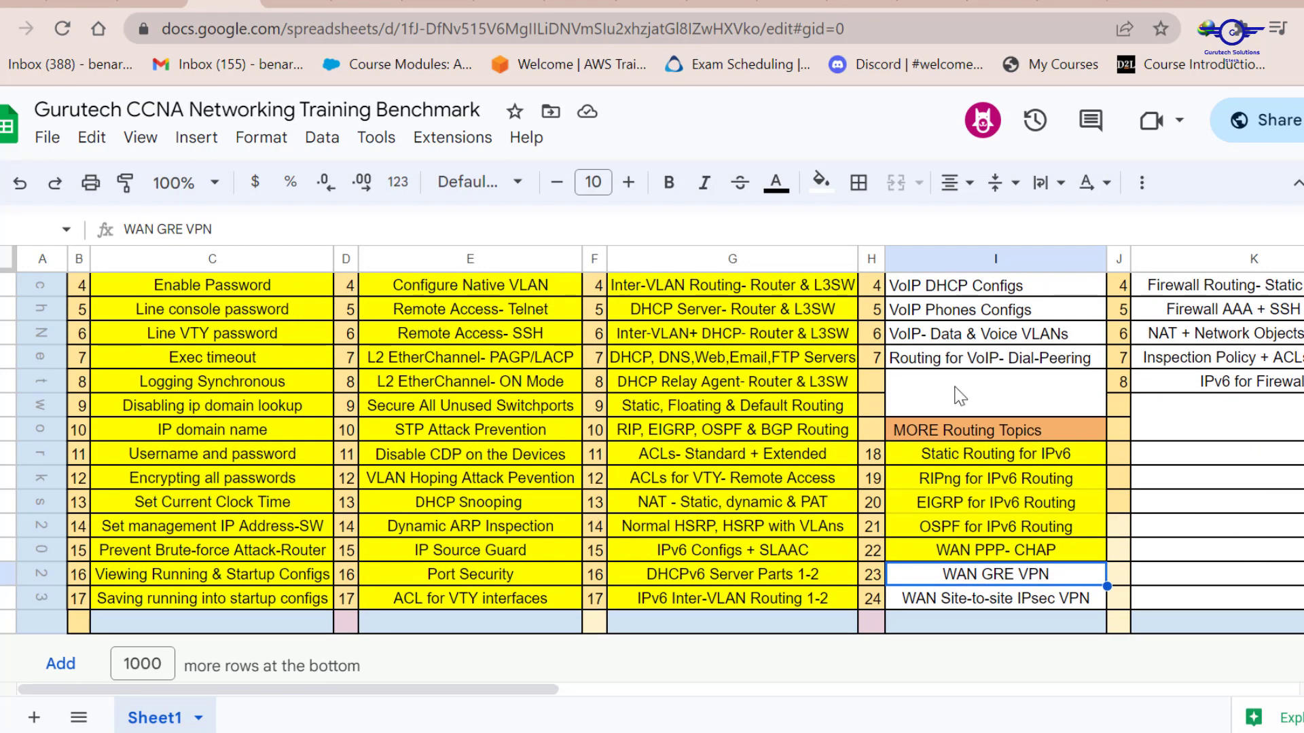
pyautogui.hotkey('alt', 'Tab')
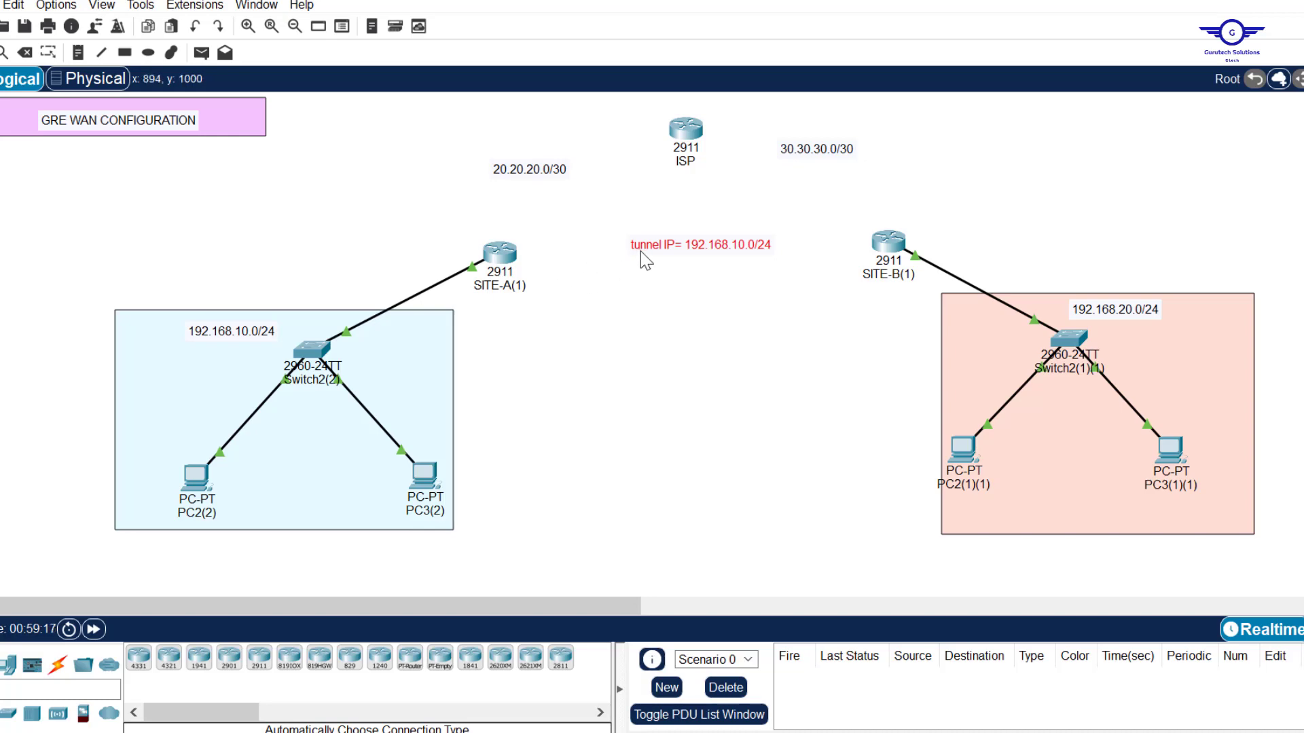
pyautogui.moveTo(589, 223); pyautogui.dragTo(854, 284)
pyautogui.click(720, 315)
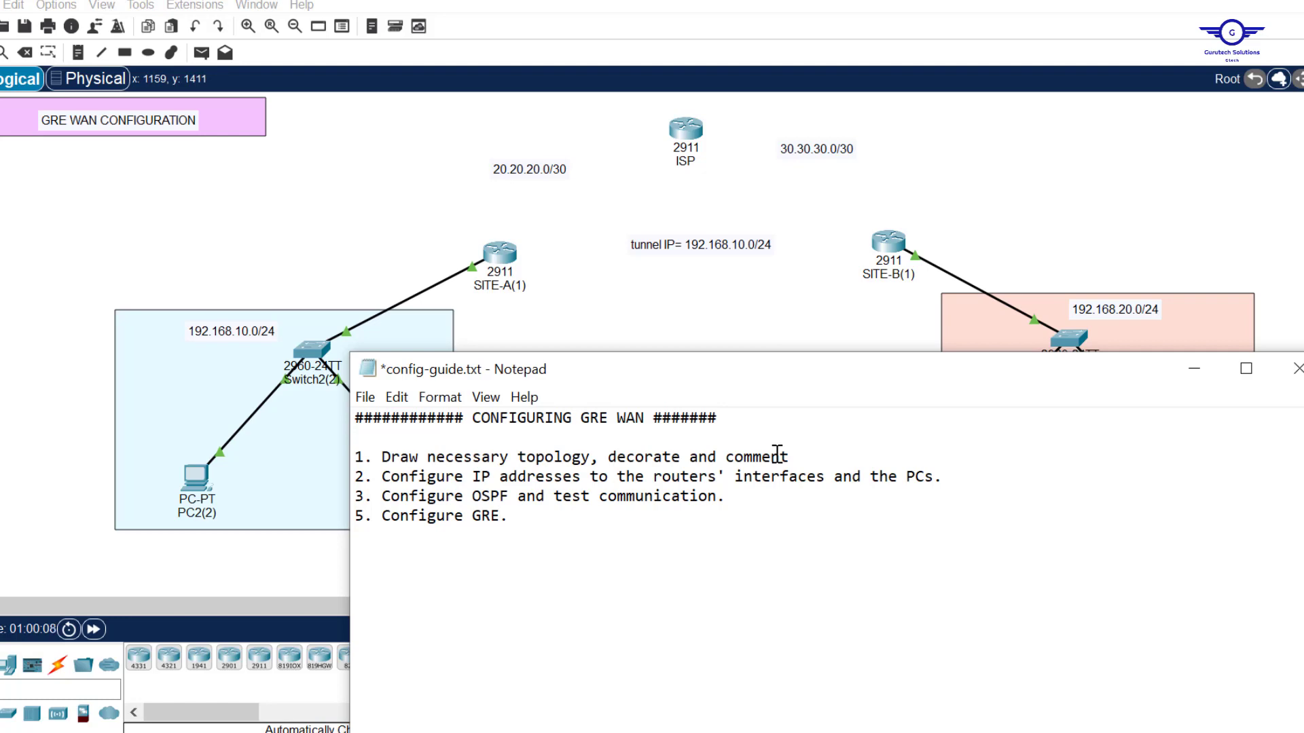
pyautogui.click(635, 315)
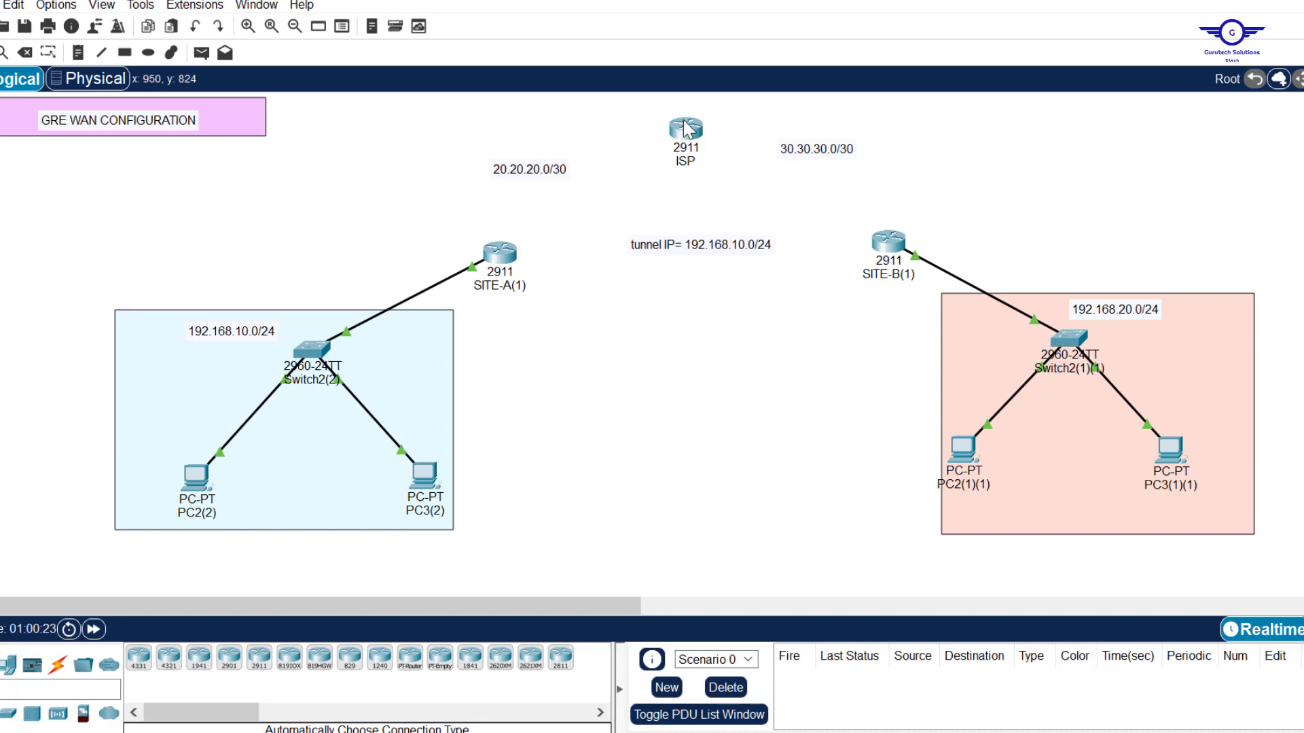
pyautogui.moveTo(693, 127)
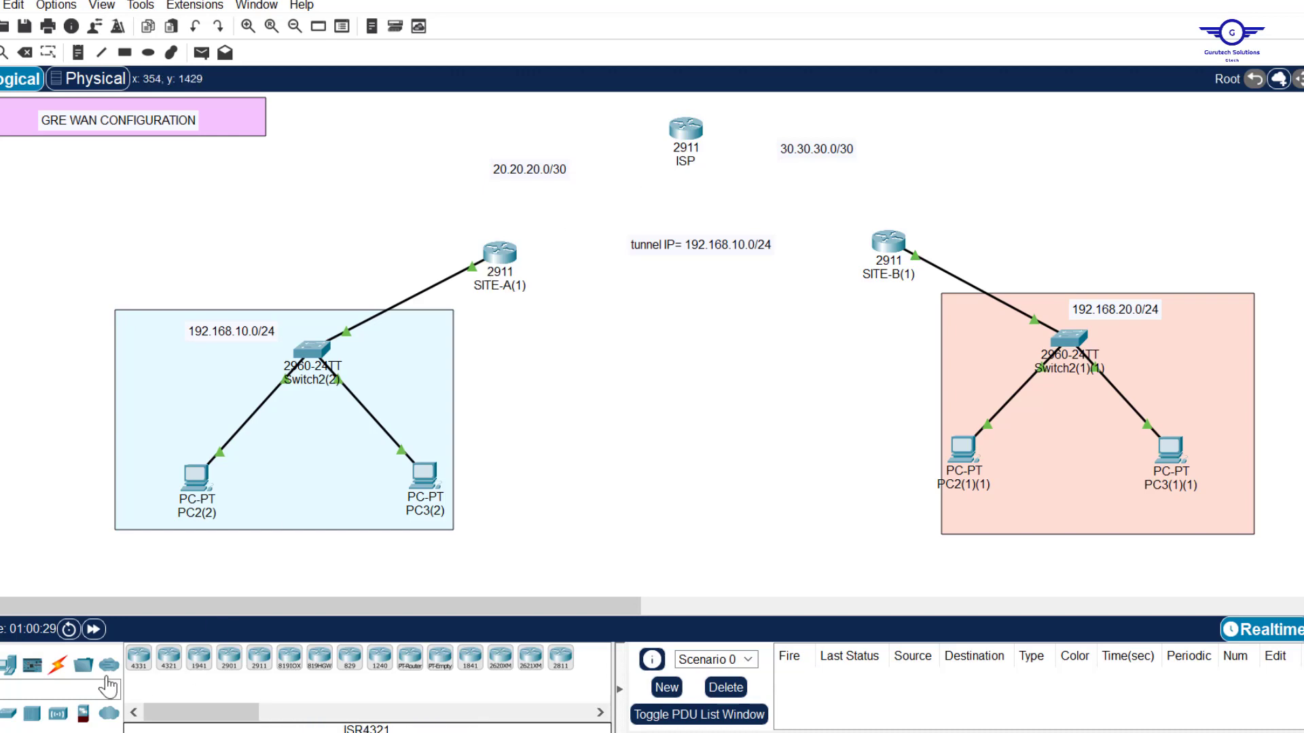
pyautogui.click(59, 669)
pyautogui.click(349, 658)
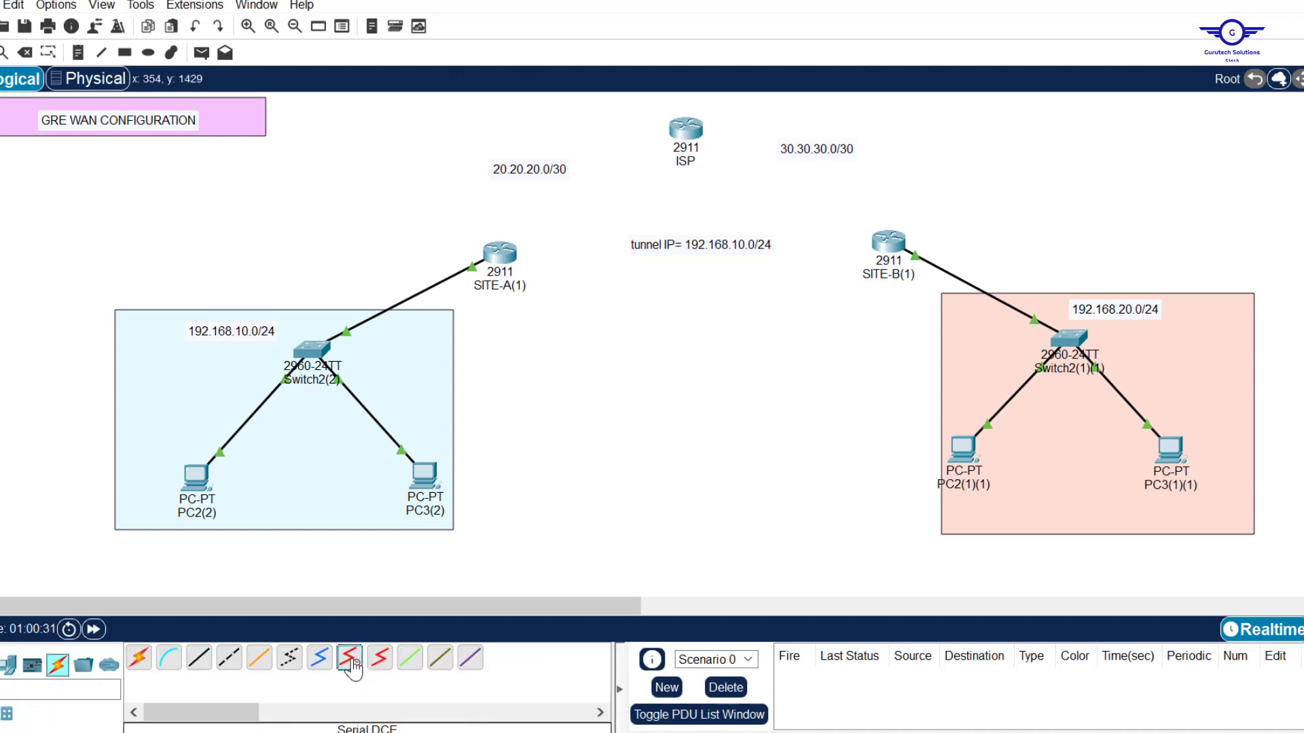
pyautogui.click(506, 250)
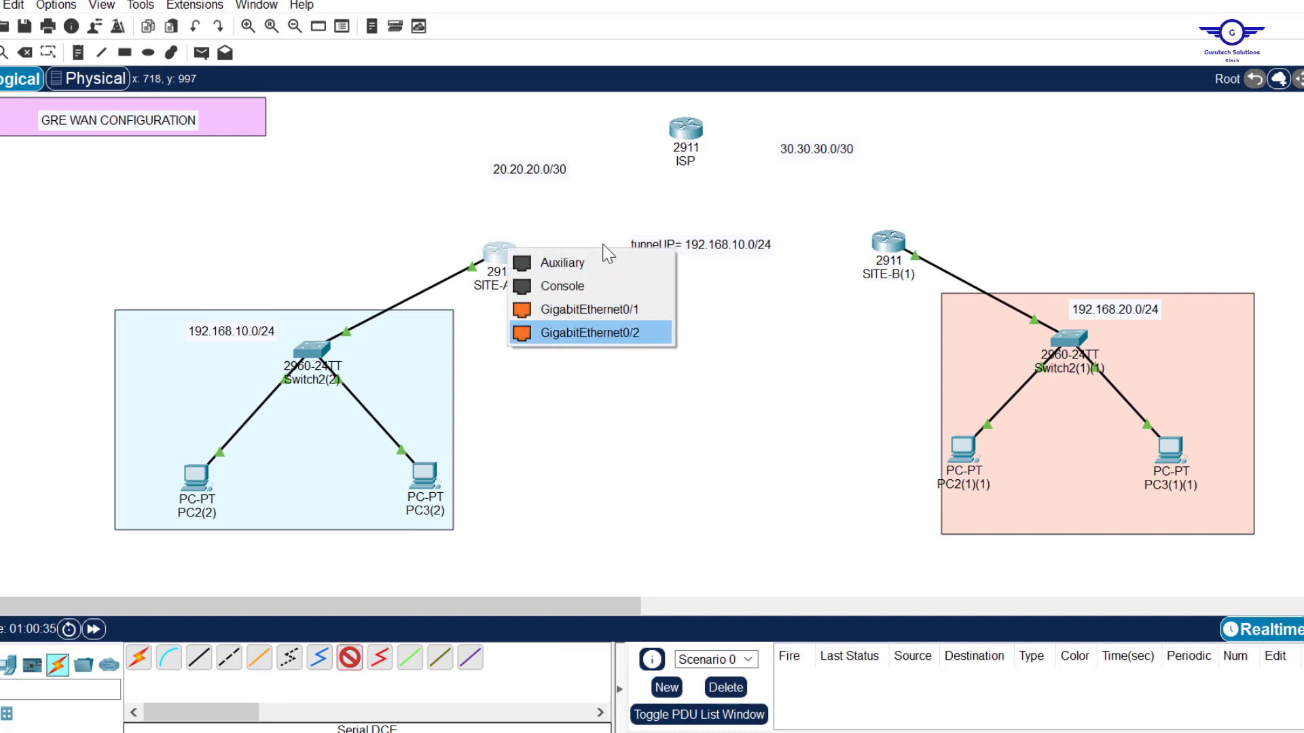
pyautogui.click(595, 224)
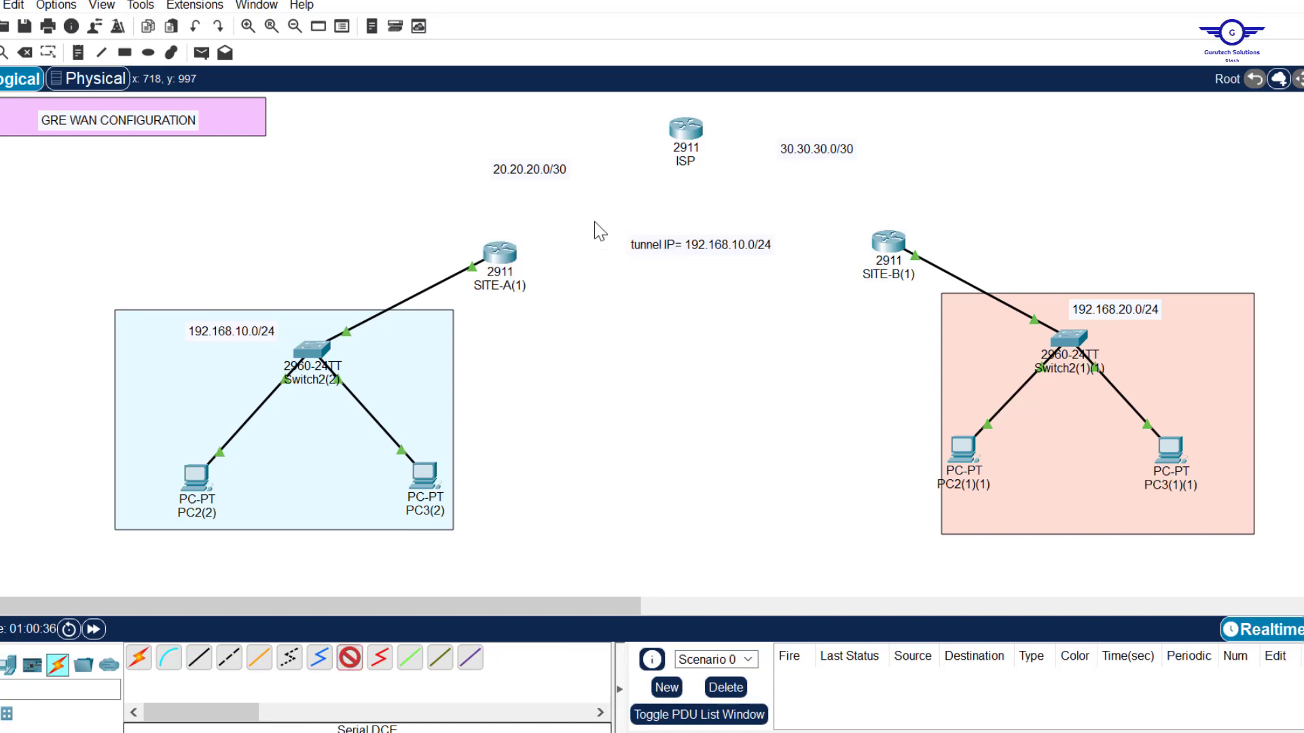
pyautogui.press('Escape')
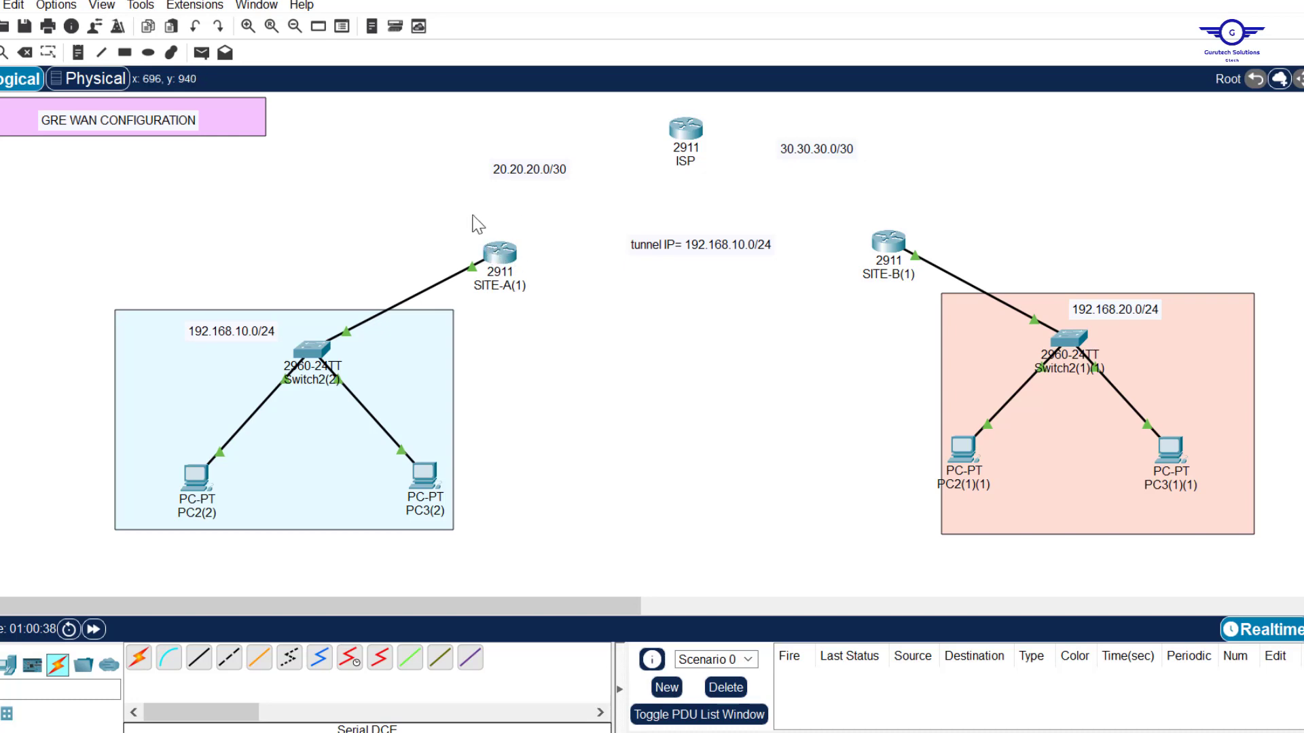
# - Install an HWIC-2T serial module in the SITE-A router and in the SITE-B router
pyautogui.click(501, 254)
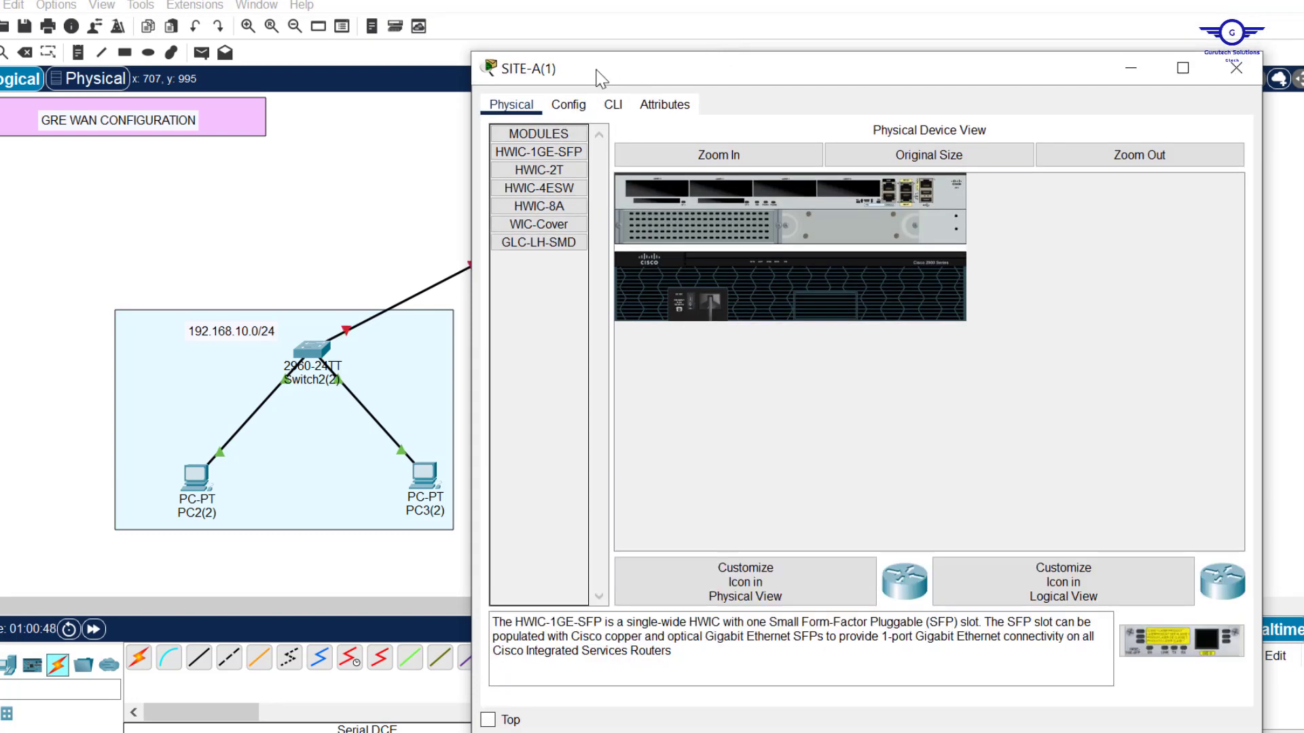
pyautogui.moveTo(530, 176); pyautogui.dragTo(662, 197)
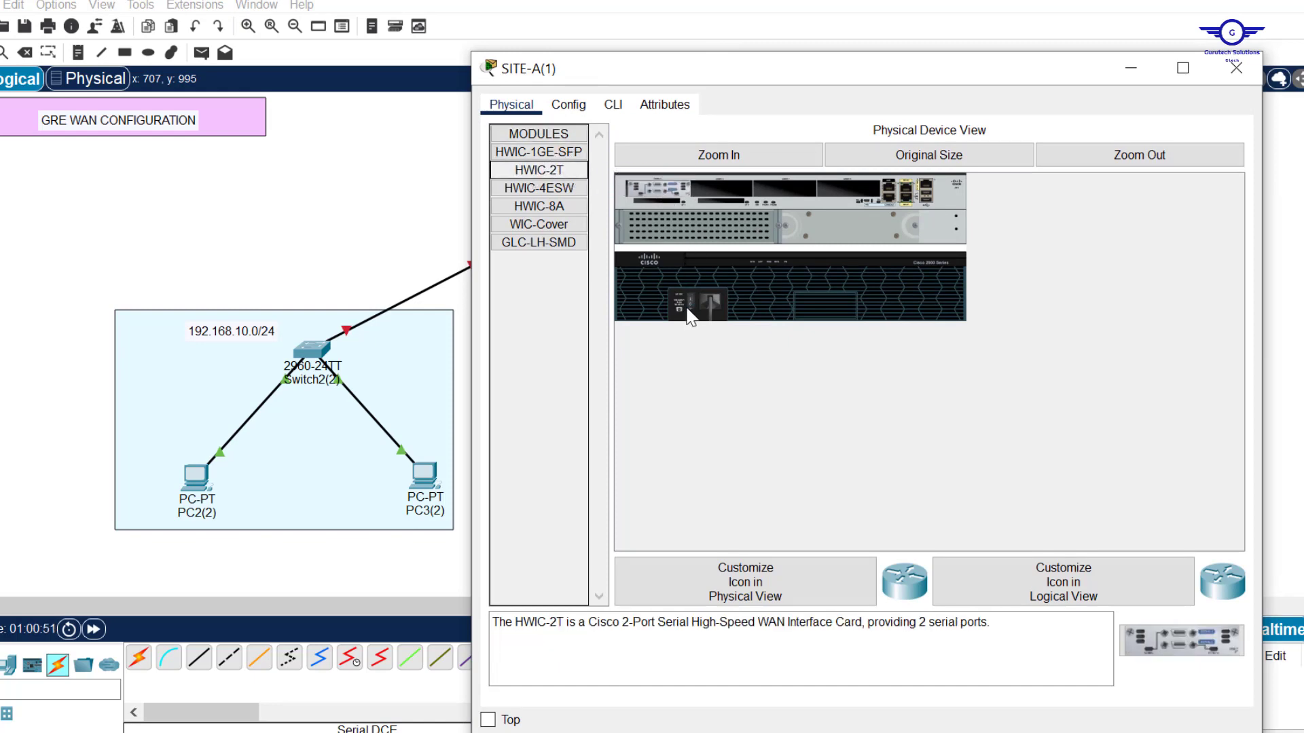
pyautogui.click(1233, 70)
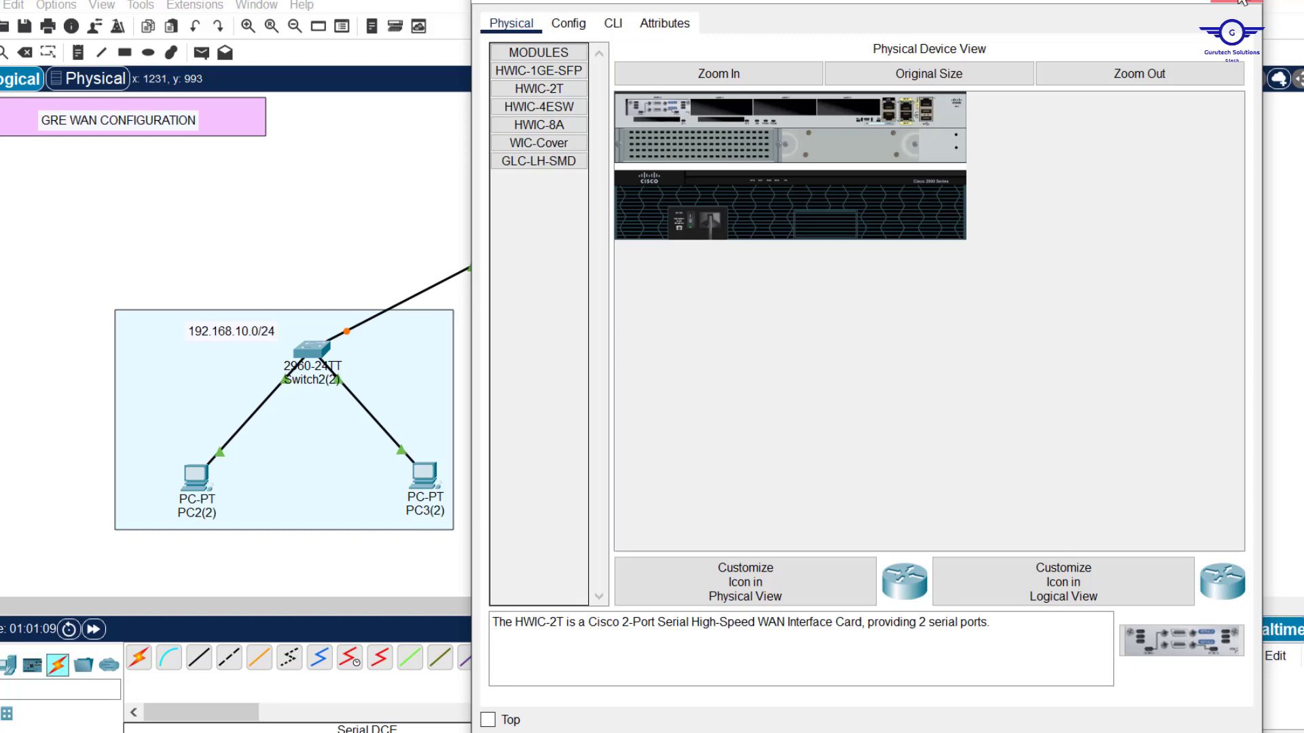
pyautogui.click(1232, 70)
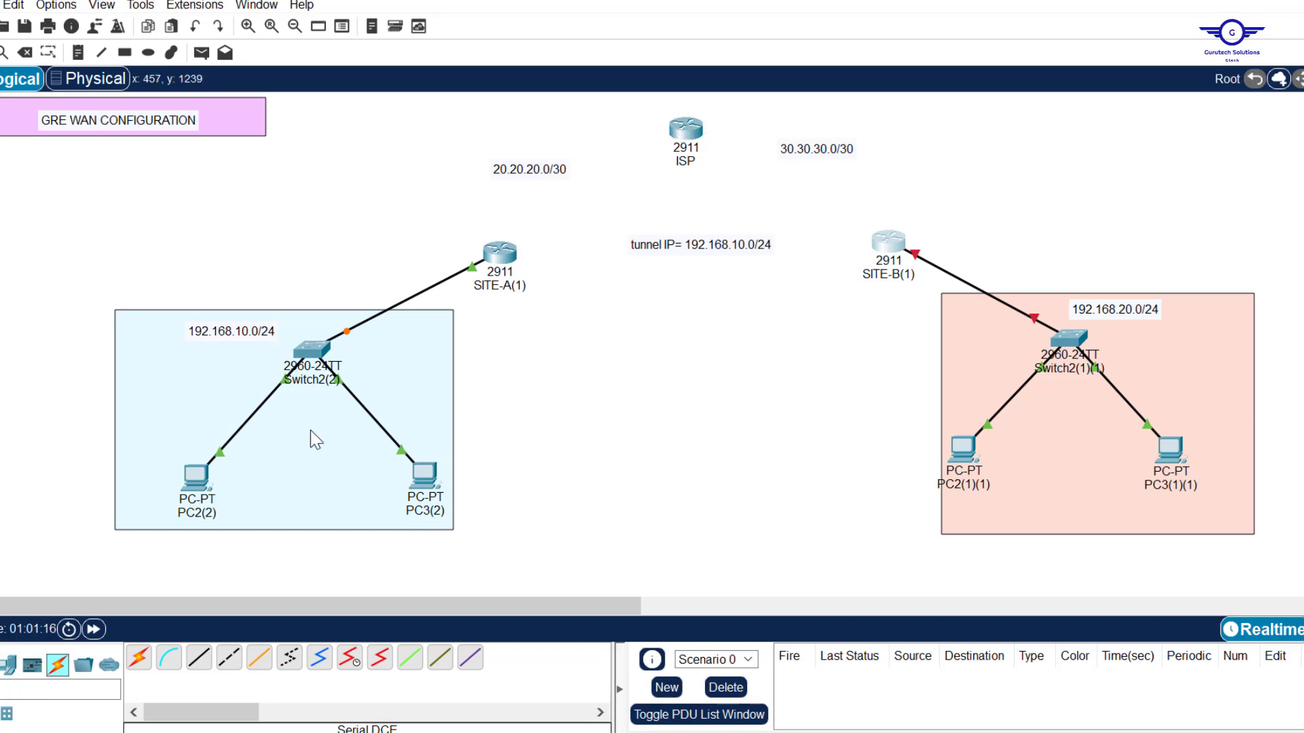
# - Connect the SITE-A router to ISP and ISP to the SITE-B router, using the automatically chosen connection type
pyautogui.click(140, 664)
pyautogui.click(501, 253)
pyautogui.click(667, 136)
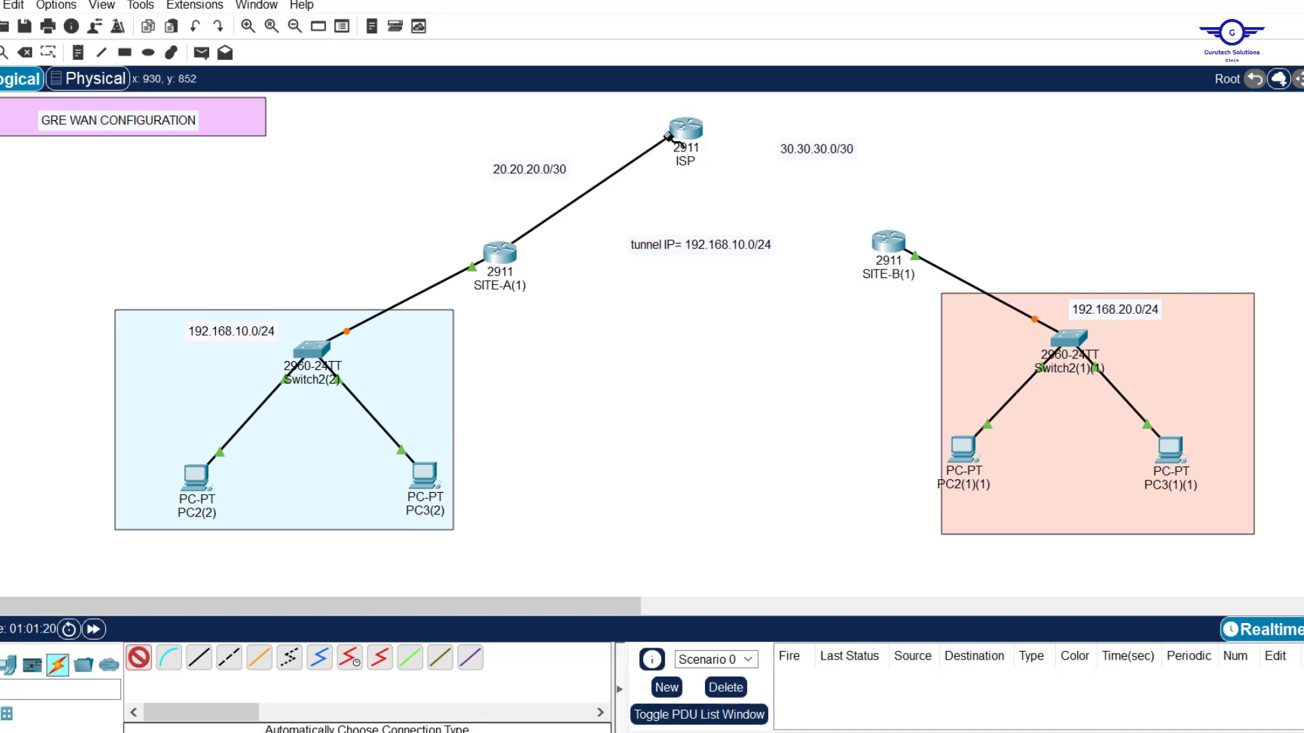
pyautogui.click(139, 669)
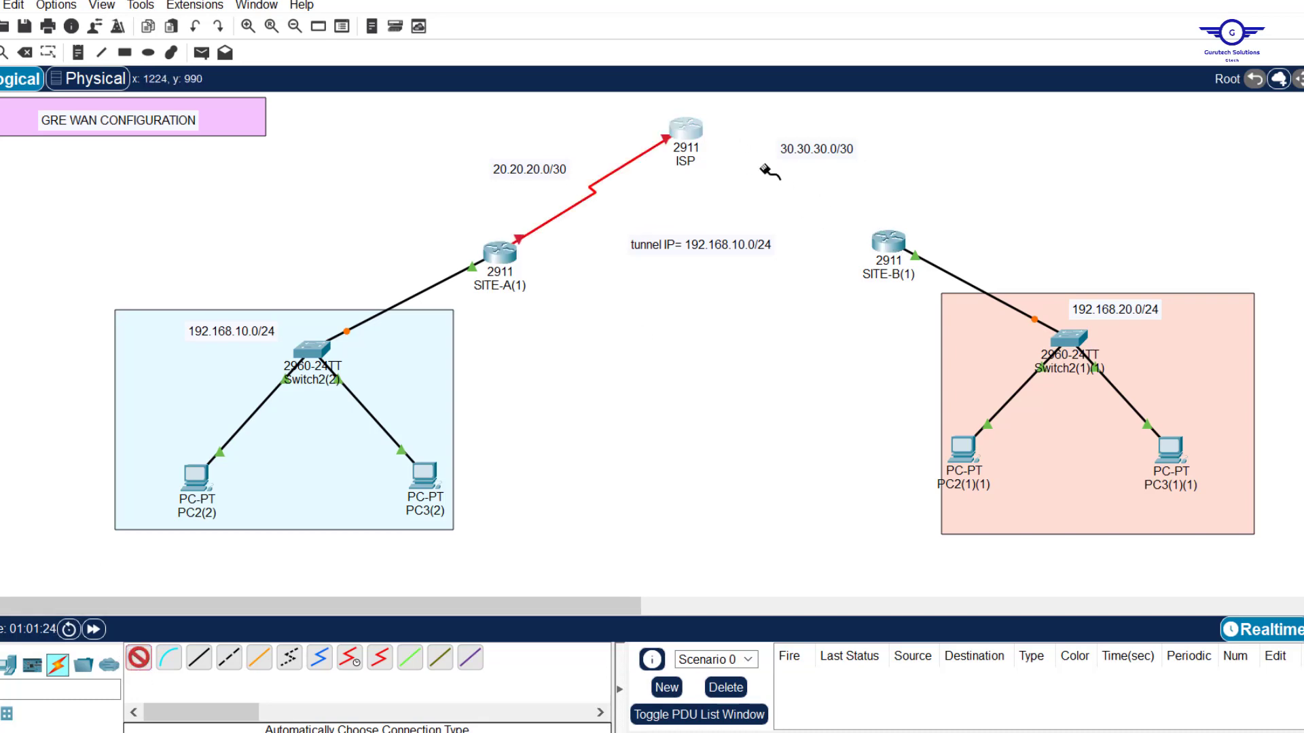
pyautogui.click(686, 129)
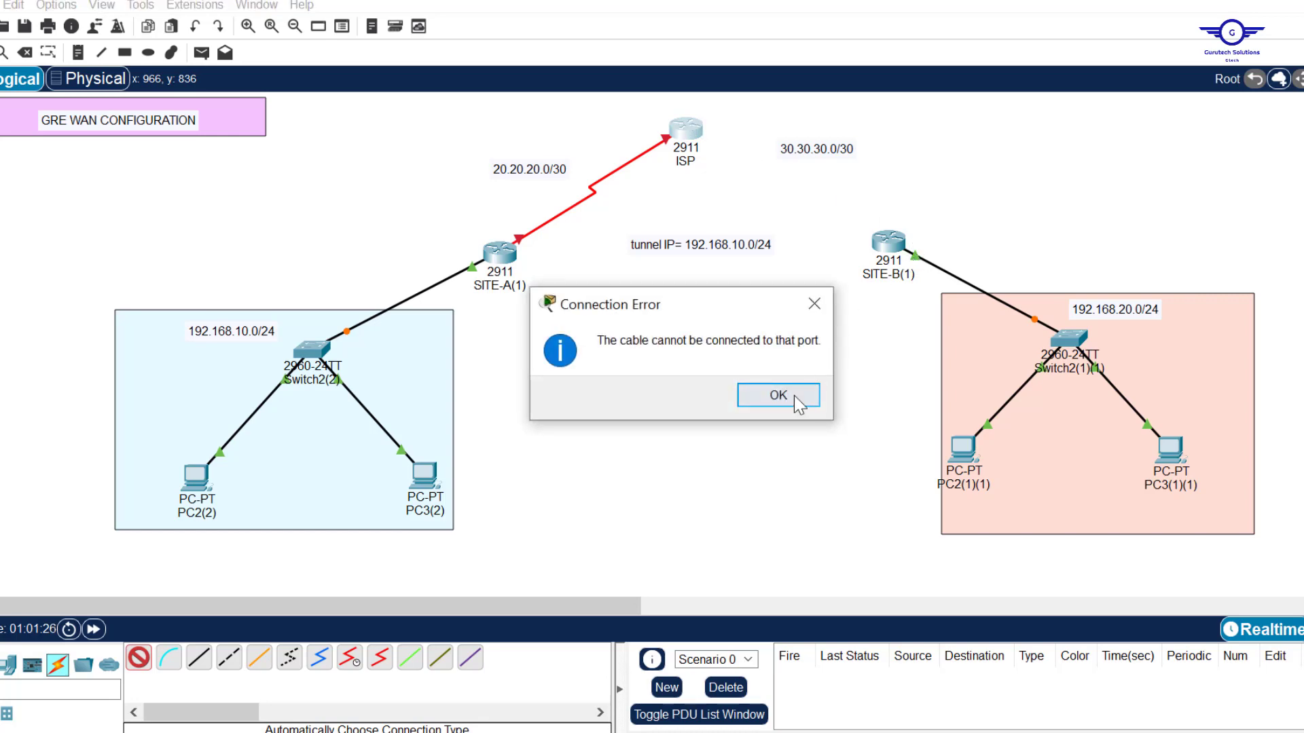
pyautogui.click(778, 395)
pyautogui.click(686, 129)
pyautogui.click(883, 243)
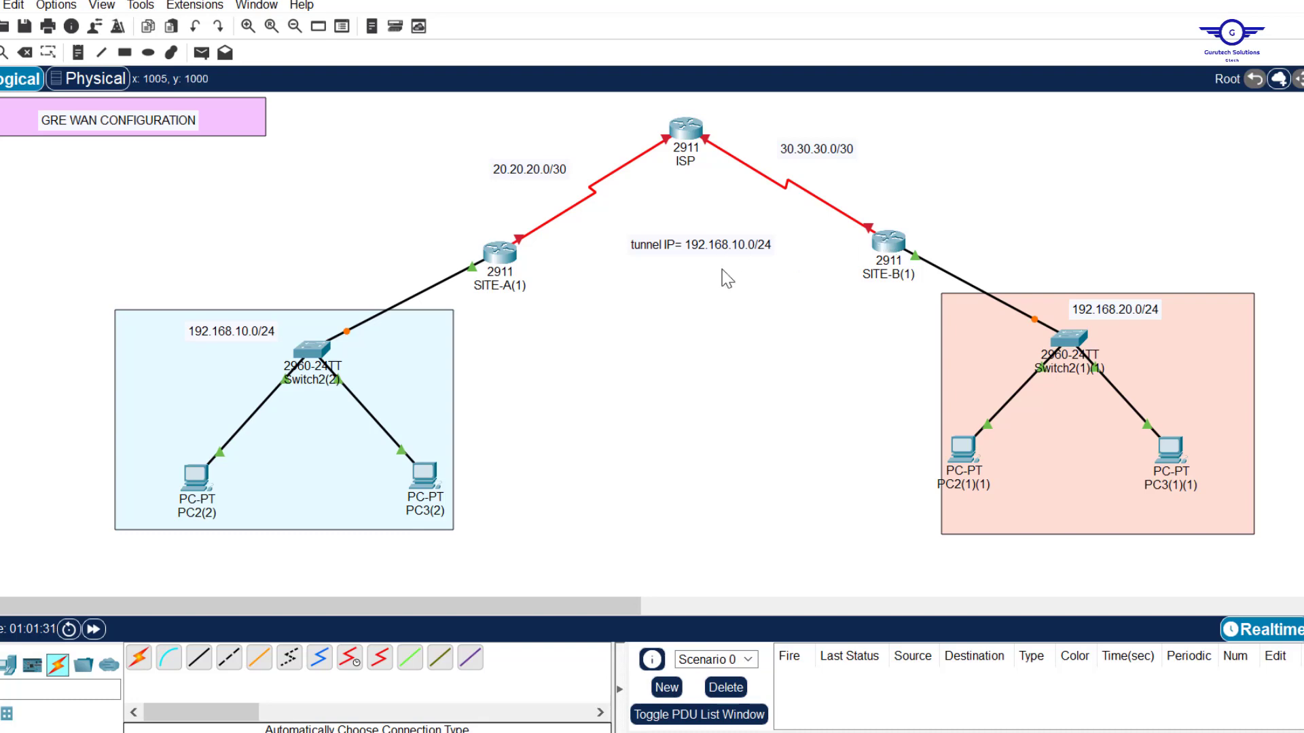
# - Draw a wide ellipse with a black outline and green fill between the SITE-A and SITE-B routers
pyautogui.moveTo(724, 252); pyautogui.dragTo(719, 255)
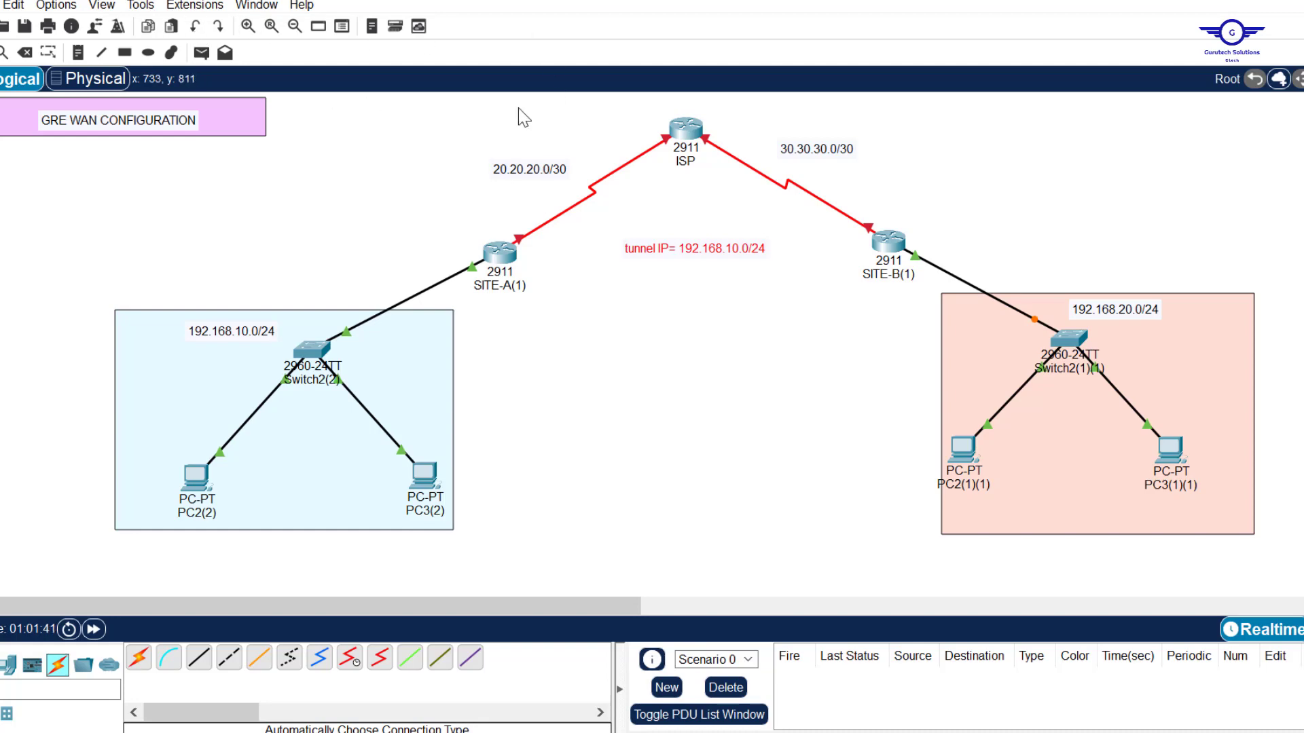
pyautogui.moveTo(643, 94); pyautogui.dragTo(724, 157)
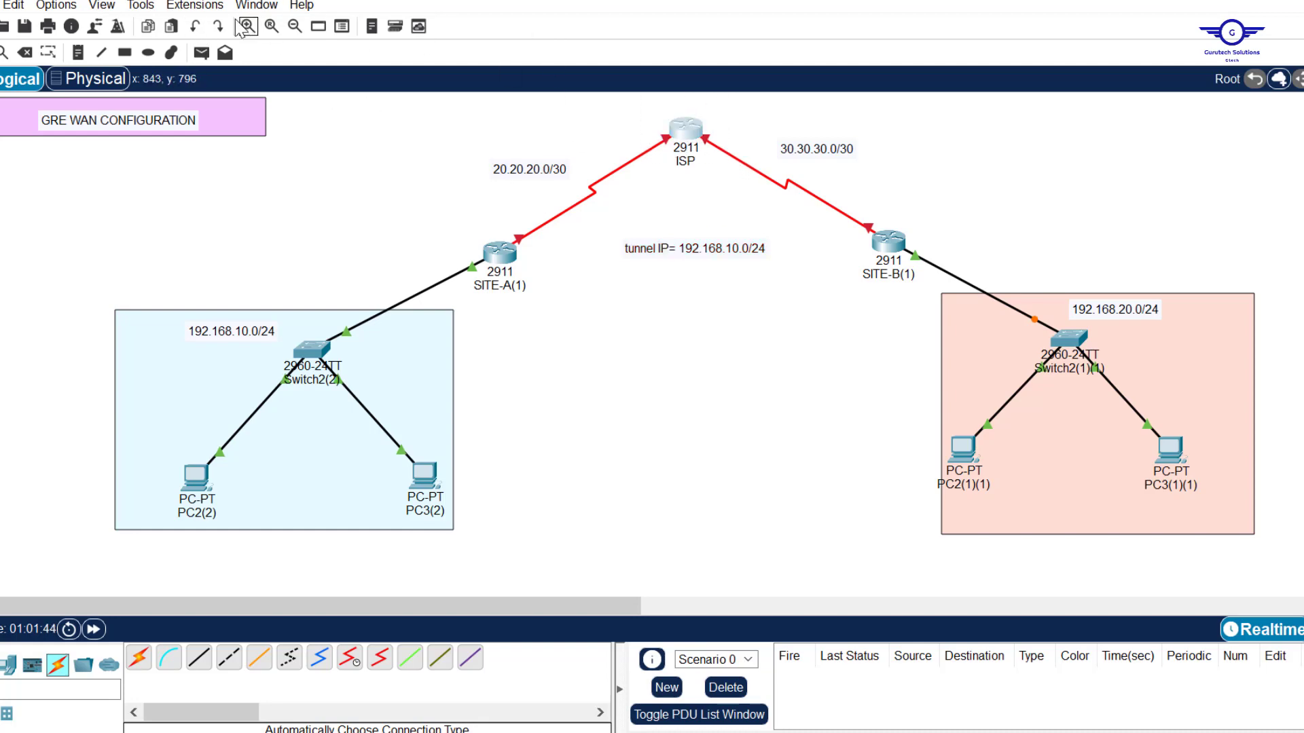
pyautogui.click(148, 54)
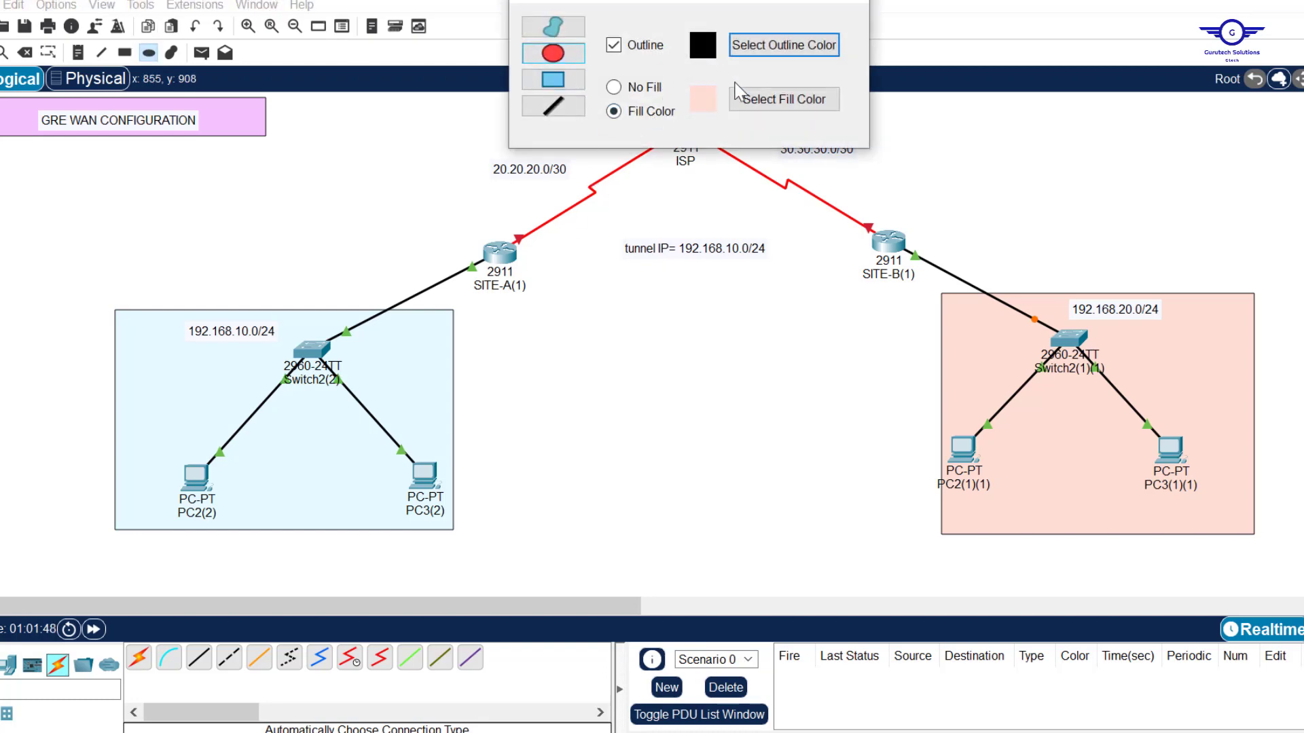
pyautogui.click(753, 99)
pyautogui.click(610, 291)
pyautogui.click(756, 512)
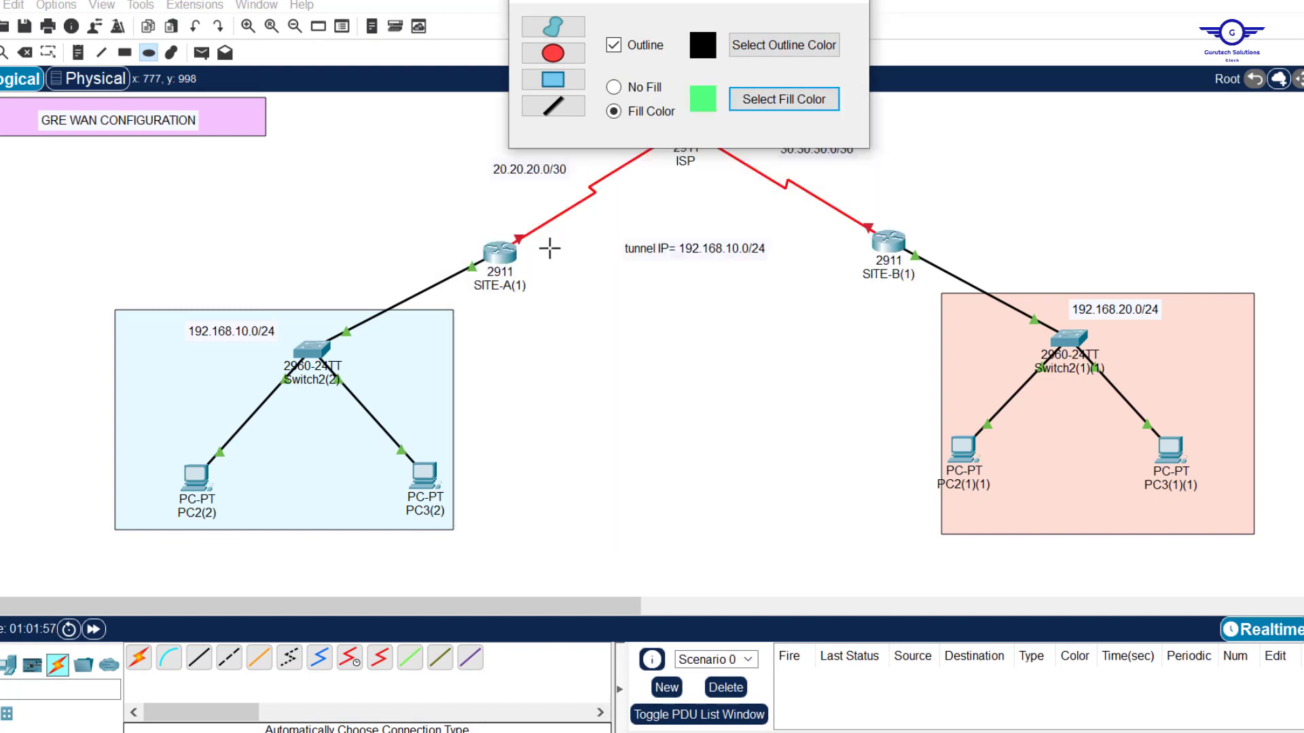
pyautogui.moveTo(538, 244); pyautogui.dragTo(862, 302)
# - Add the label "GRE WAN" on the green ellipse and place the tunnel IP label beneath it
pyautogui.click(647, 290)
pyautogui.write('GRE WAN')
pyautogui.moveTo(694, 248); pyautogui.dragTo(720, 277)
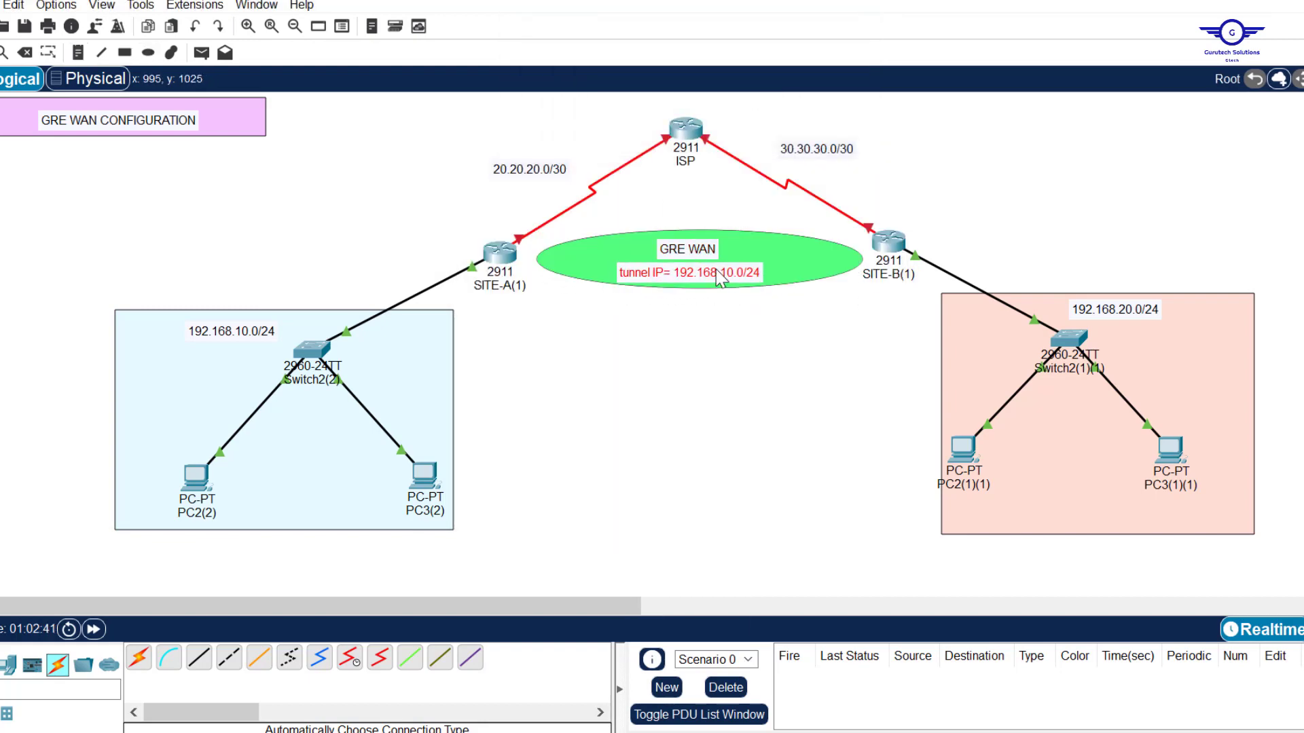
pyautogui.hotkey('alt', 'Tab')
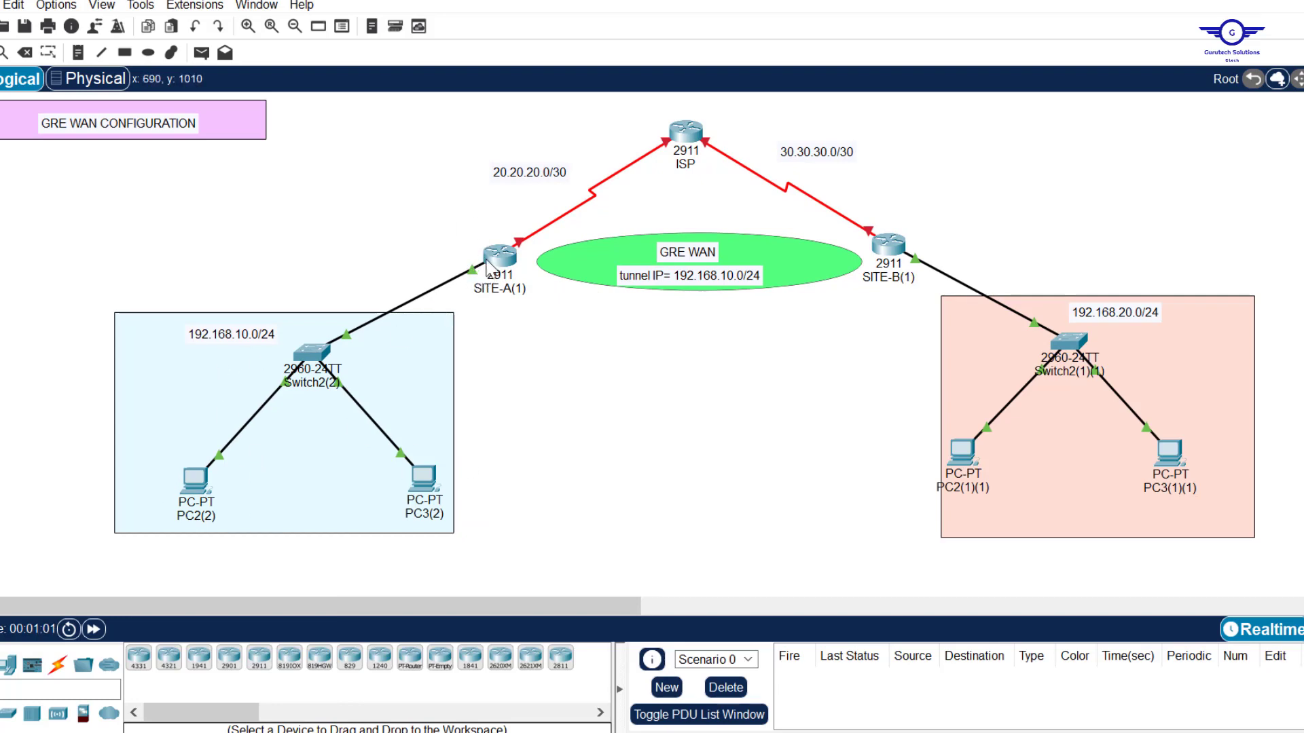
pyautogui.moveTo(37, 263); pyautogui.dragTo(478, 577)
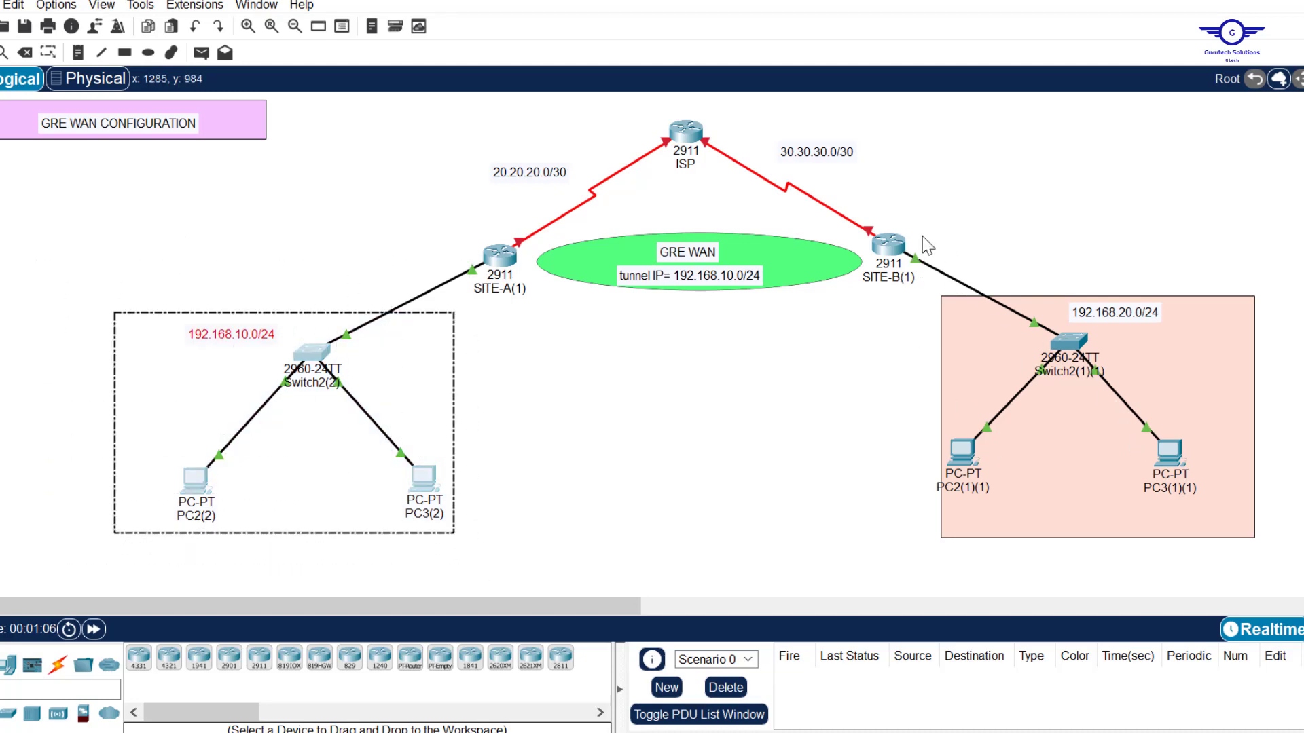
pyautogui.moveTo(927, 244); pyautogui.dragTo(1274, 572)
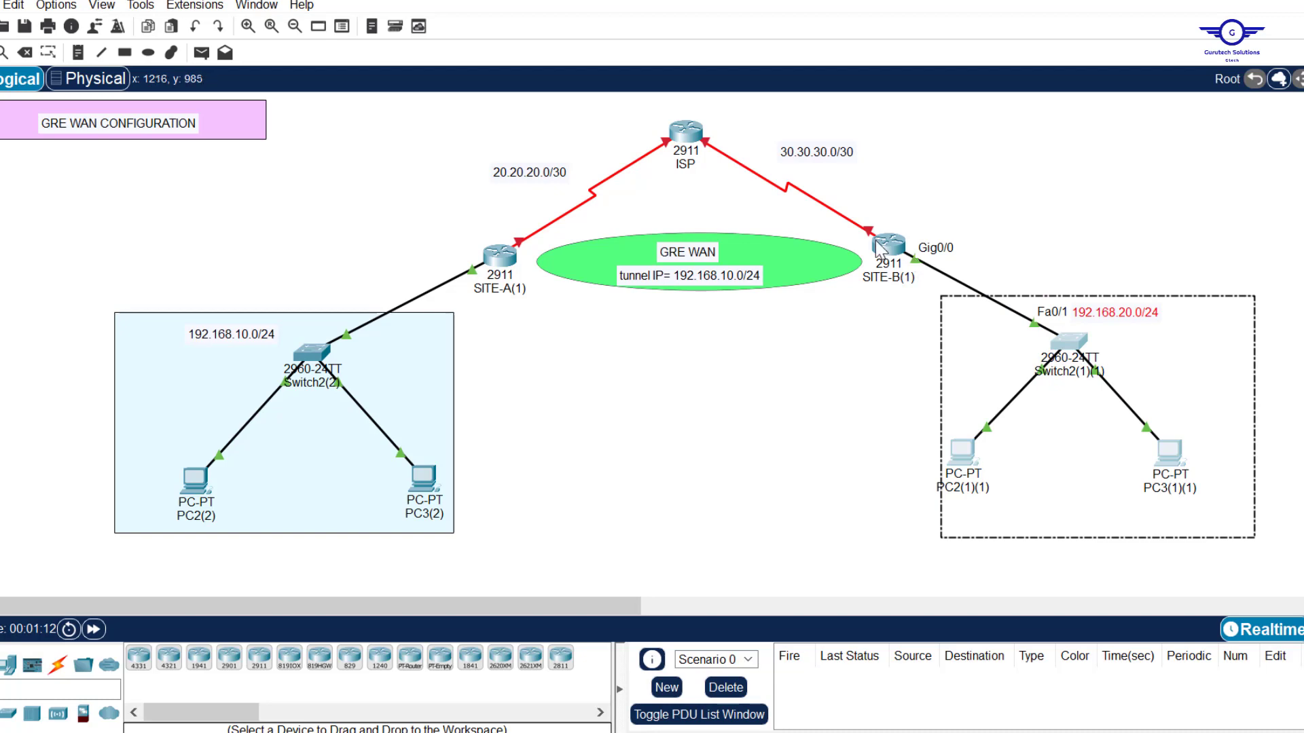
# - Enable serial interface se0/3/0 on the SITE-A router and assign it IP address 20.20.20.2 with mask 255.255.255.252
pyautogui.moveTo(874, 239)
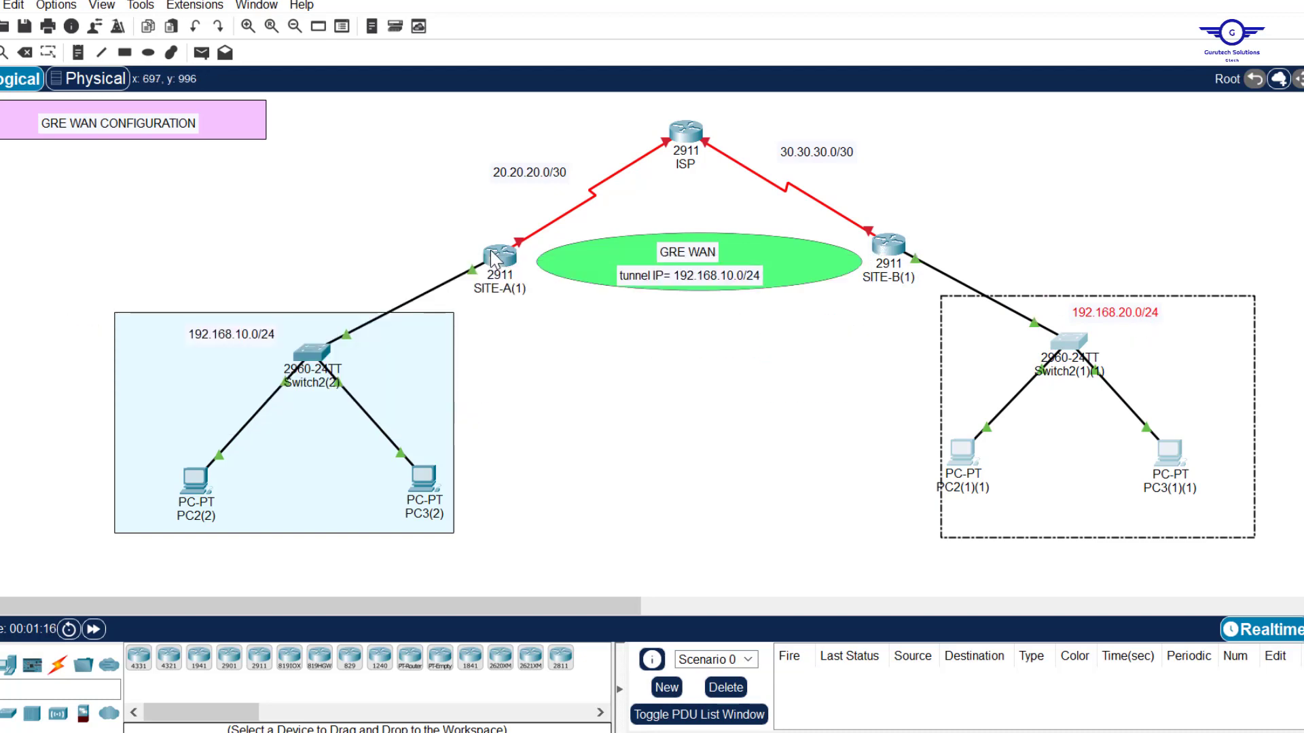
pyautogui.moveTo(495, 260)
pyautogui.moveTo(521, 242)
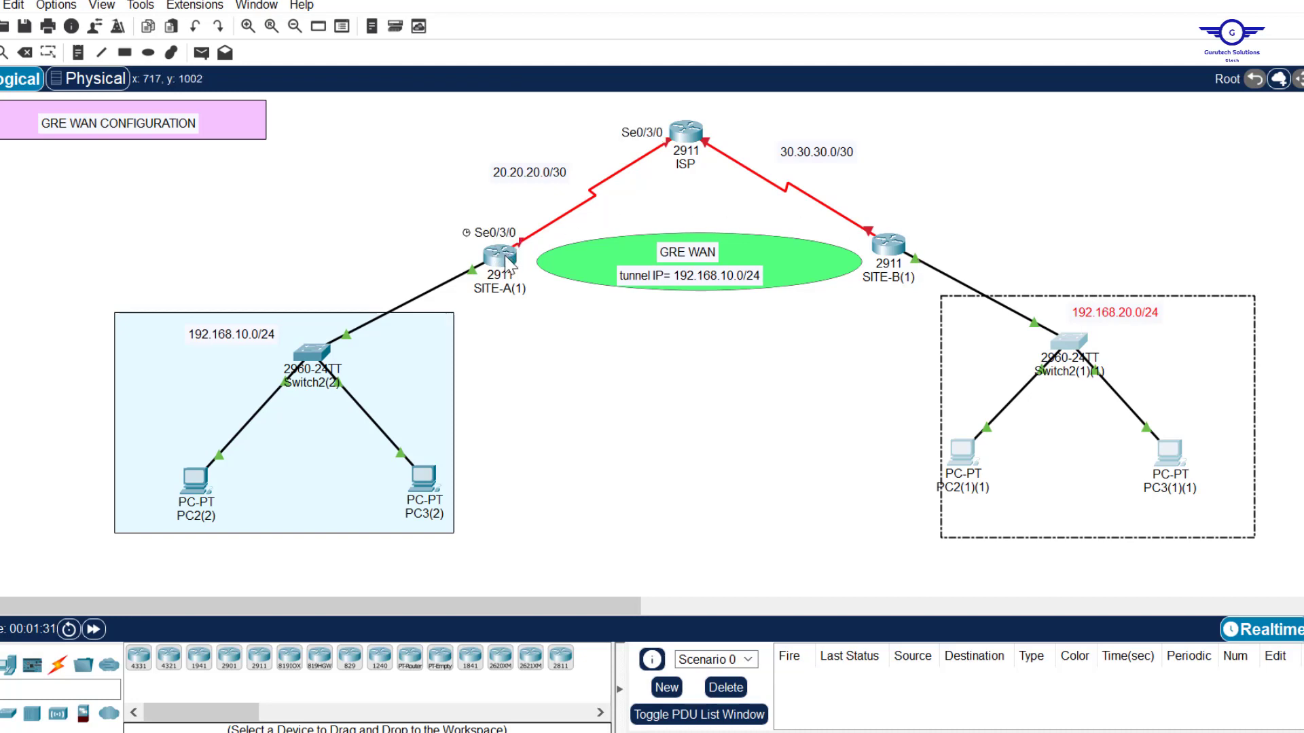
pyautogui.click(504, 255)
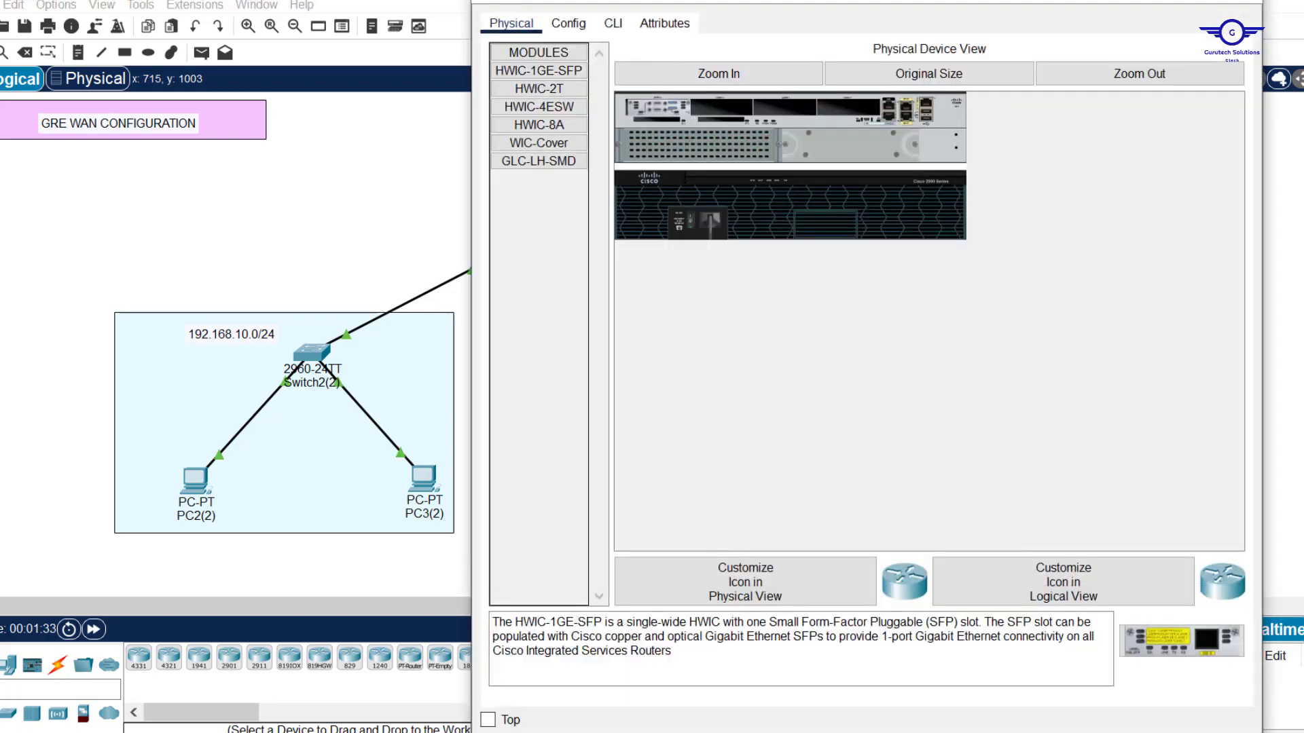
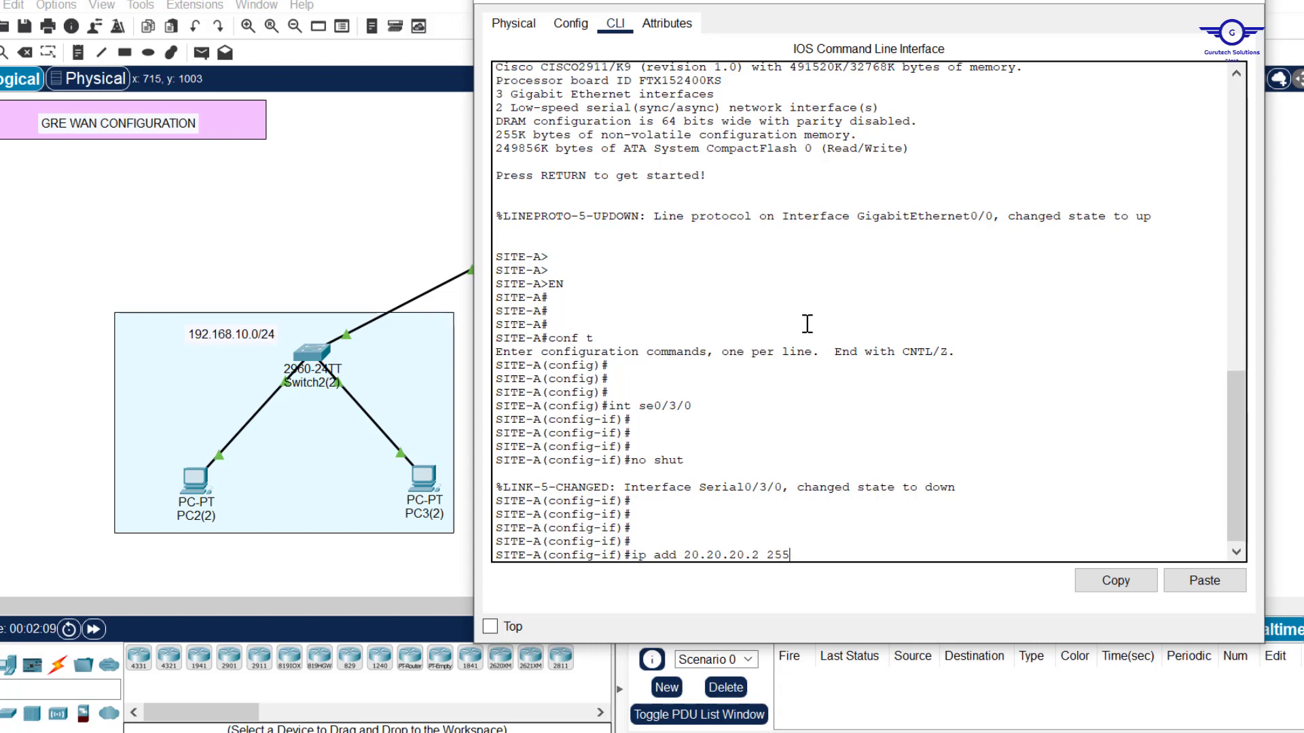
pyautogui.write('255.255.255.252')
pyautogui.press('Return')
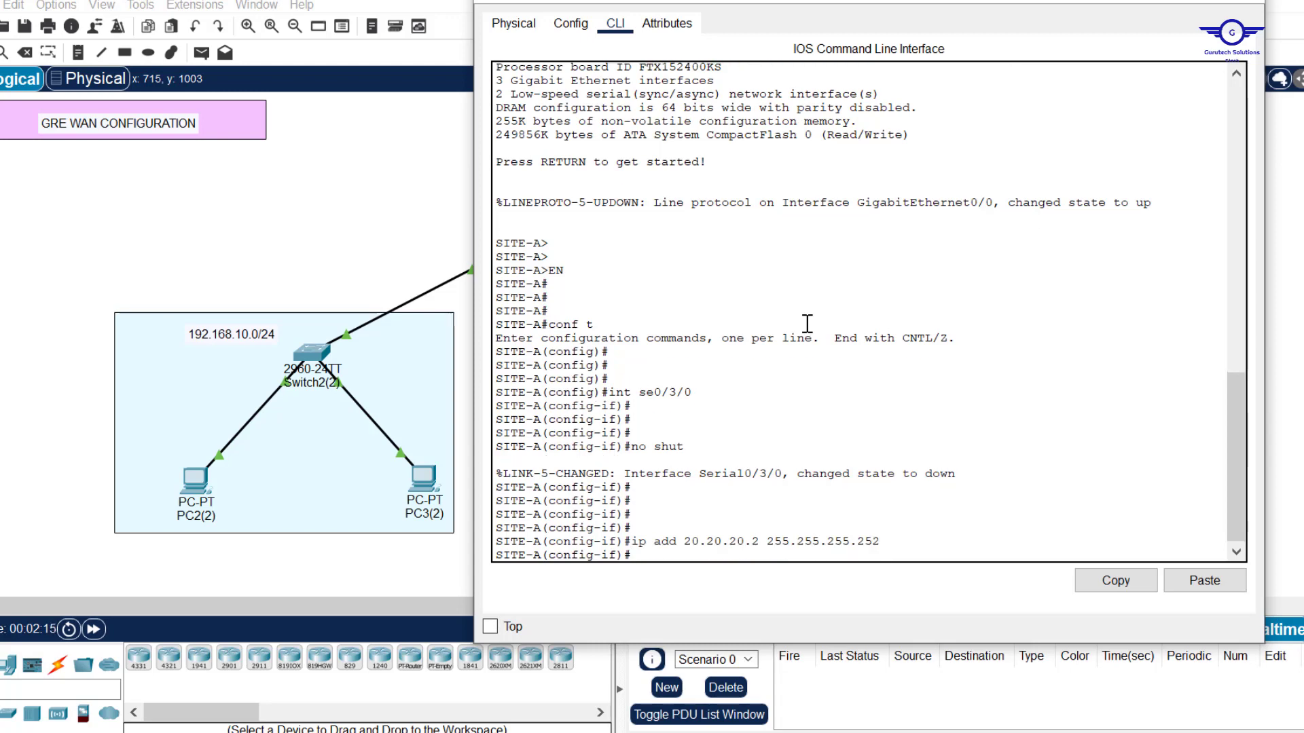
# - Leave interface configuration mode on the SITE-A router and close its configuration window
pyautogui.write('ex')
pyautogui.press('Return')
pyautogui.press('Return')
pyautogui.press('Return')
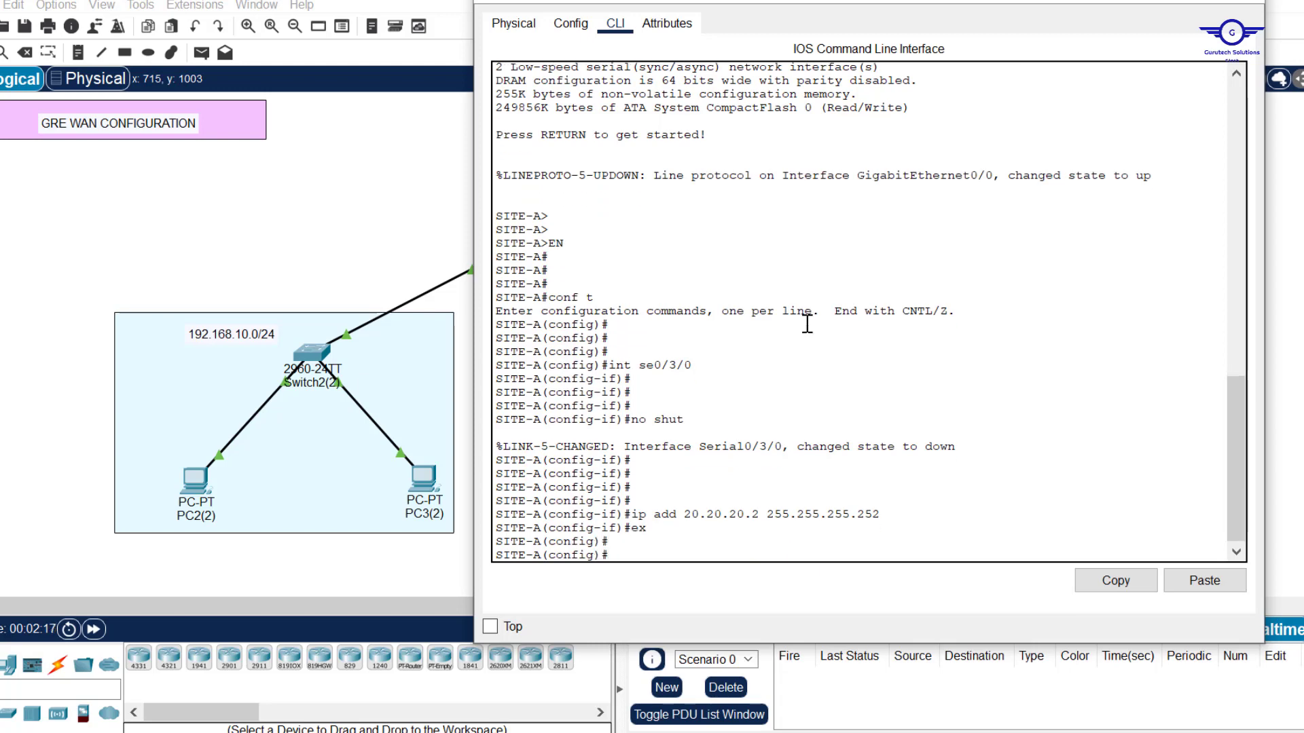
pyautogui.click(410, 165)
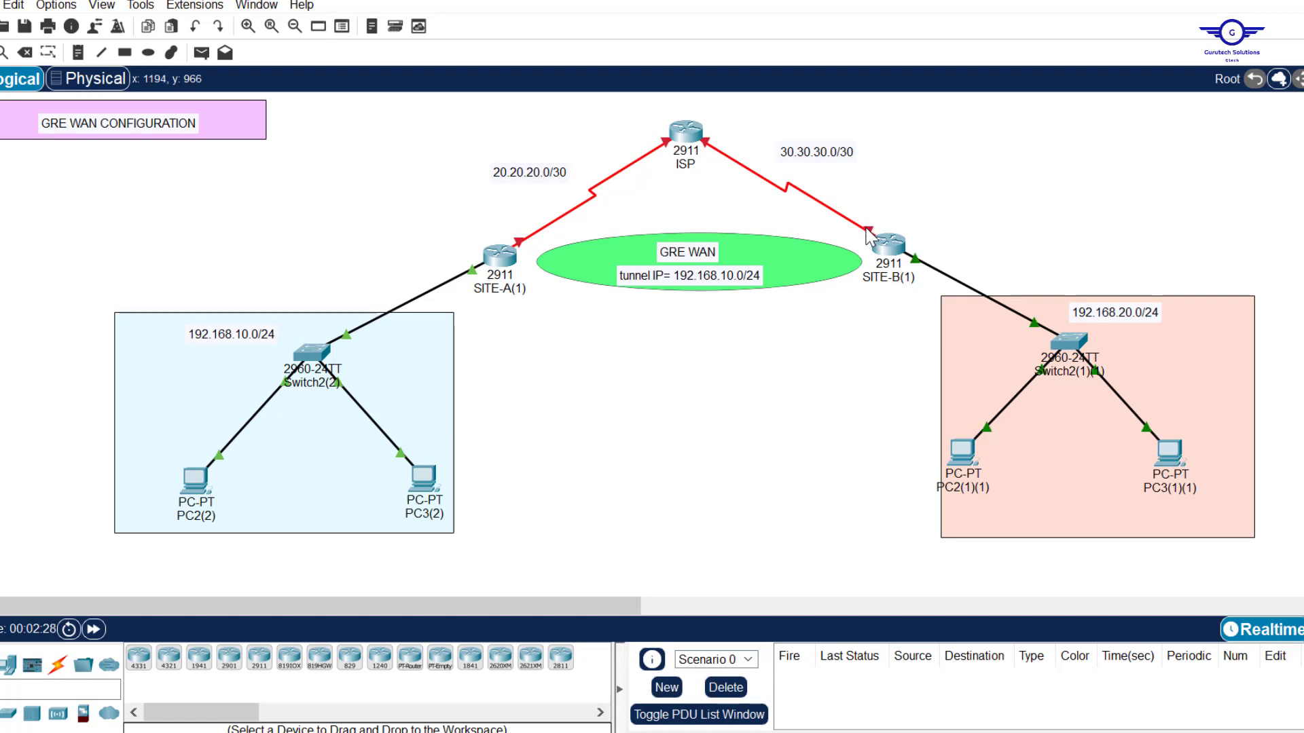
# - Enable Serial0/3/0 on the SITE-B router and assign it IP address 30.30.30.2 with mask 255.255.255.252
pyautogui.click(889, 246)
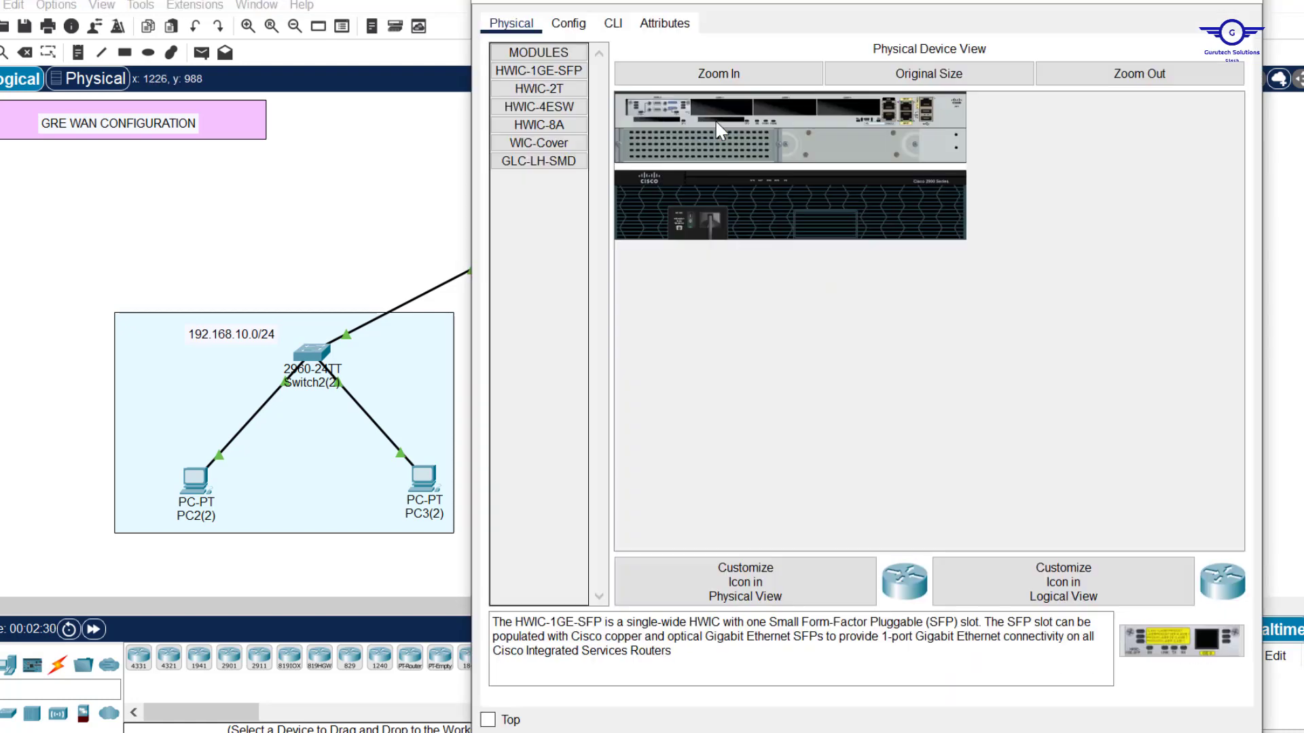
pyautogui.click(568, 27)
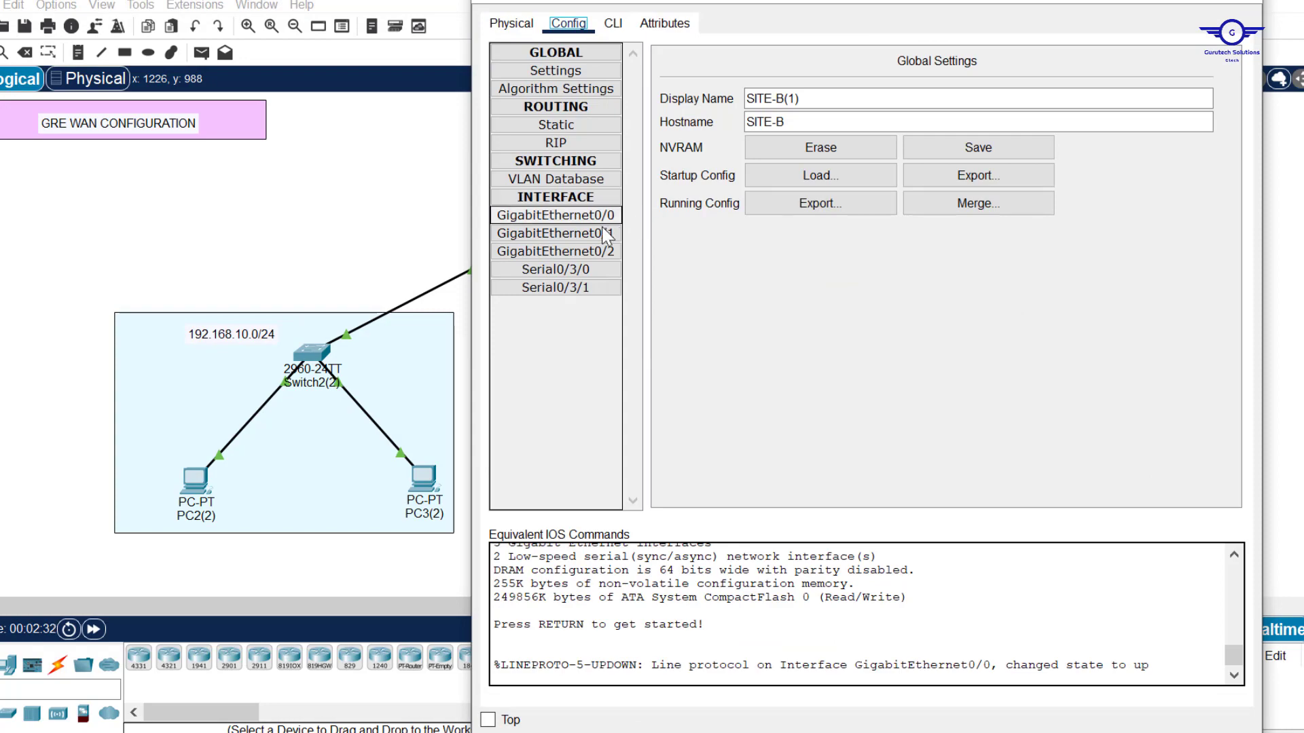
pyautogui.click(597, 269)
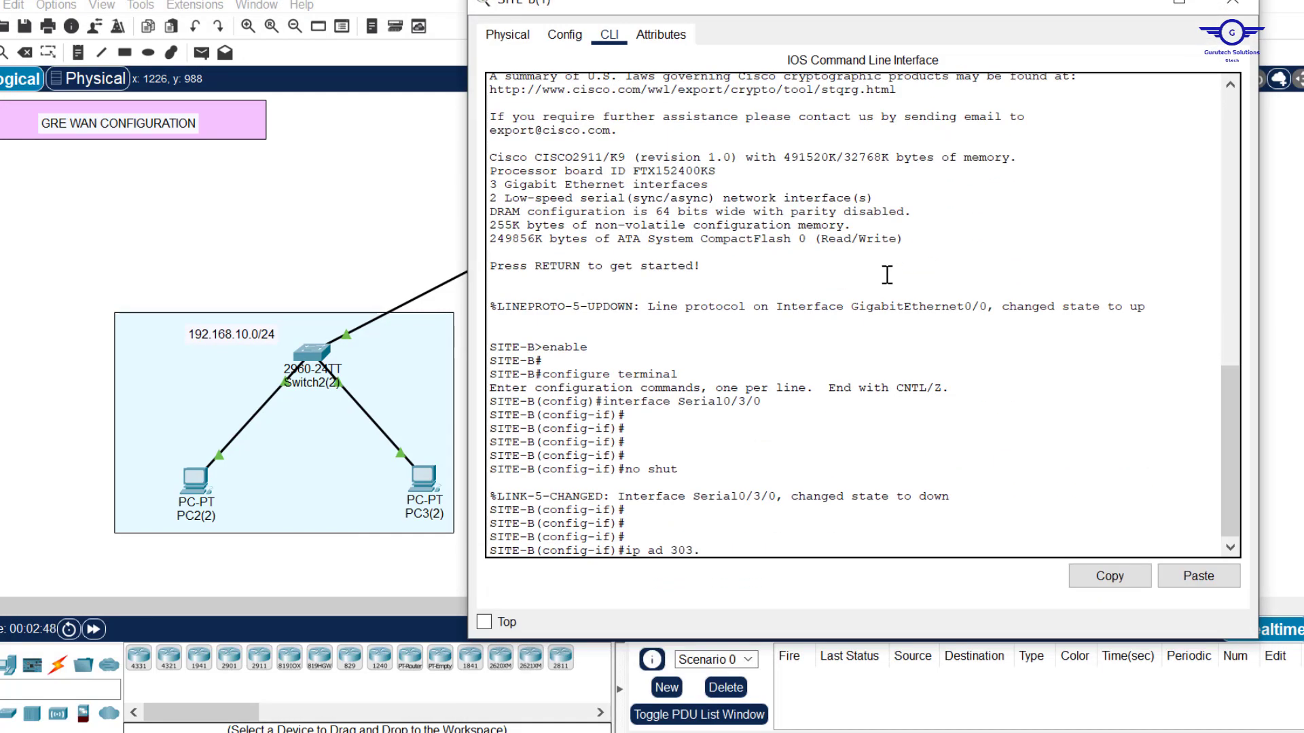
pyautogui.press('BackSpace')
pyautogui.press('BackSpace')
pyautogui.write('.30.30.2 255.255.255.252')
pyautogui.press('Return')
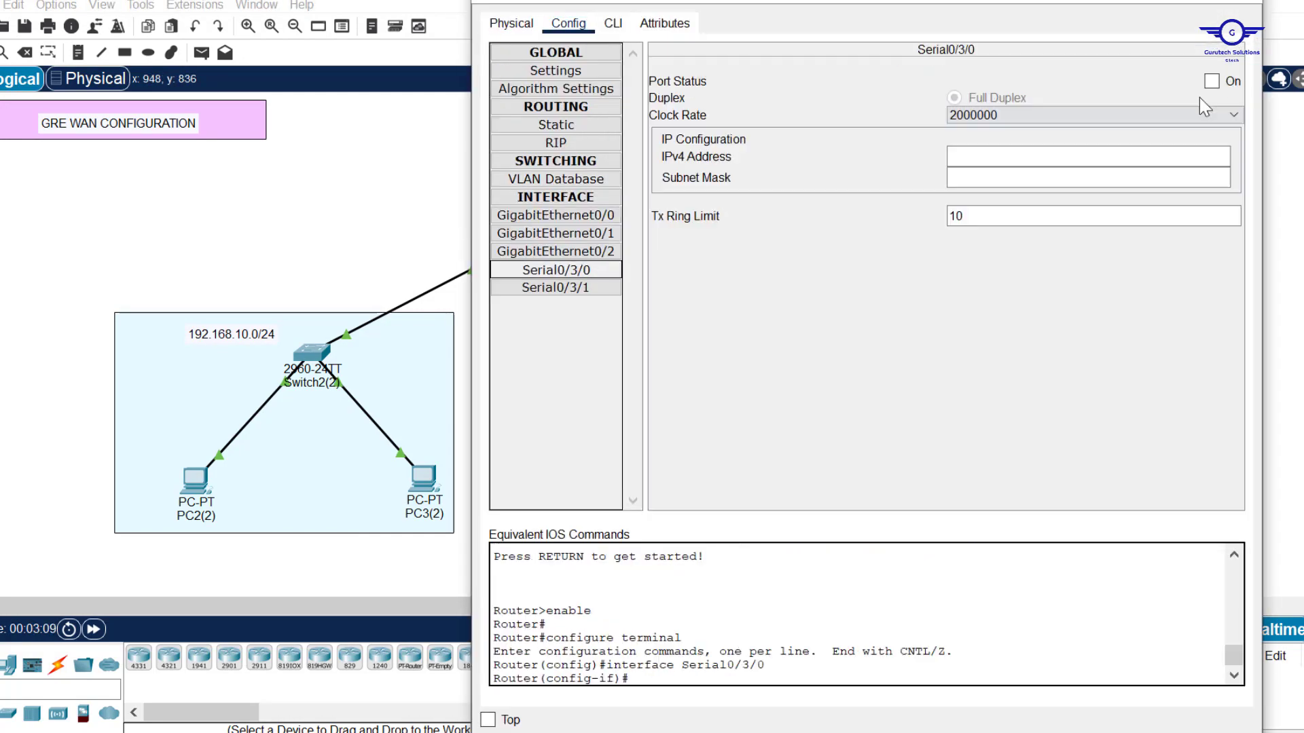
# - Enable Serial0/3/0 on the ISP router and assign it IP address 20.20.20.1 with mask 255.255.255.252
pyautogui.write('20.20.20.1')
pyautogui.click(994, 177)
pyautogui.press('BackSpace')
pyautogui.press('BackSpace')
pyautogui.press('BackSpace')
pyautogui.write('255.255.252')
# - Enable Serial0/3/1 on the ISP router, assign it IP address 30.30.30.1 with mask 255.255.255.252, and close the router's window
pyautogui.click(556, 287)
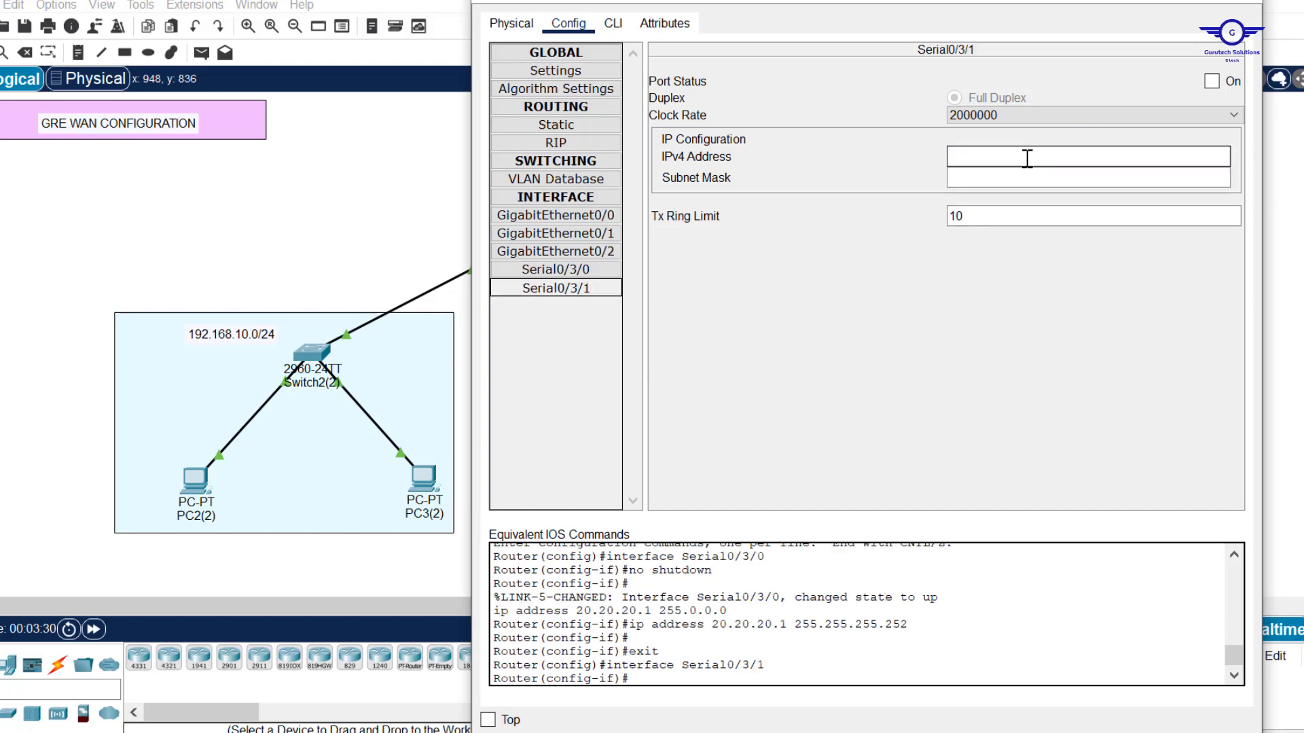
pyautogui.click(1212, 81)
pyautogui.click(1016, 156)
pyautogui.write('30.30.30.1')
pyautogui.press('Tab')
pyautogui.write('255.255.255.252')
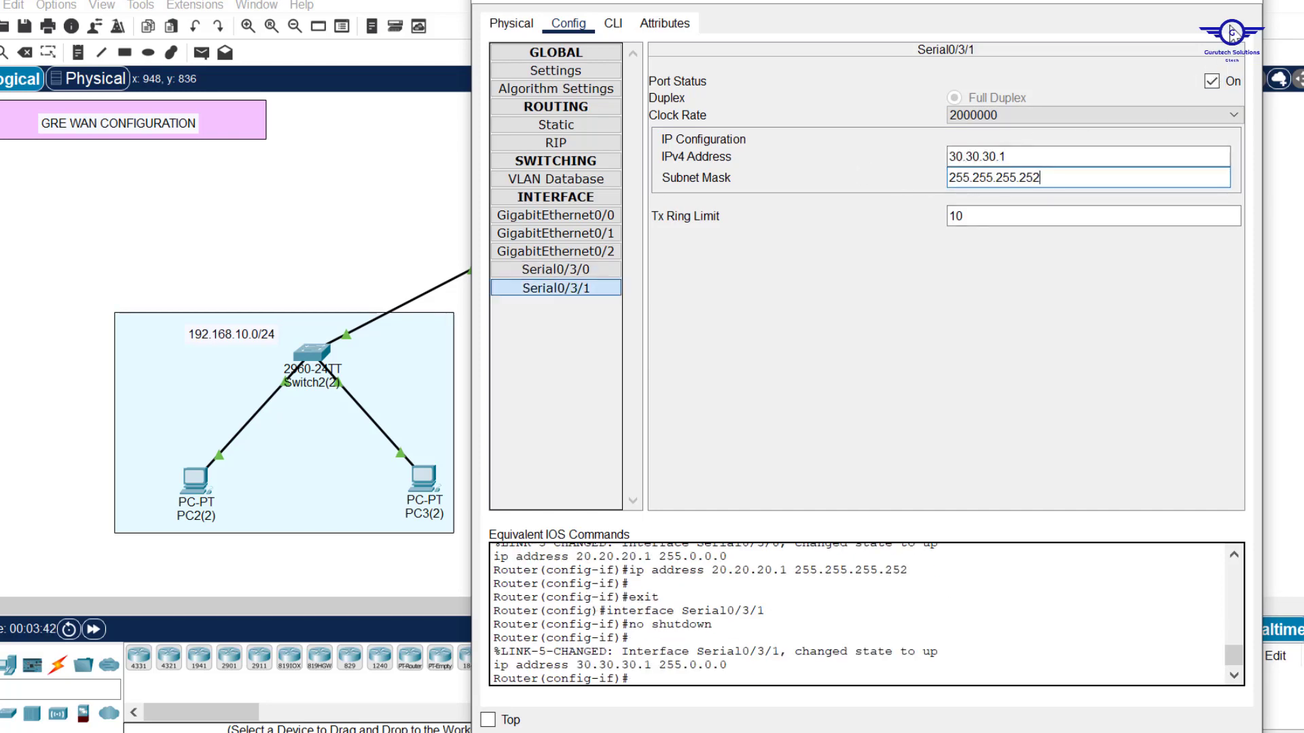
pyautogui.click(1237, 2)
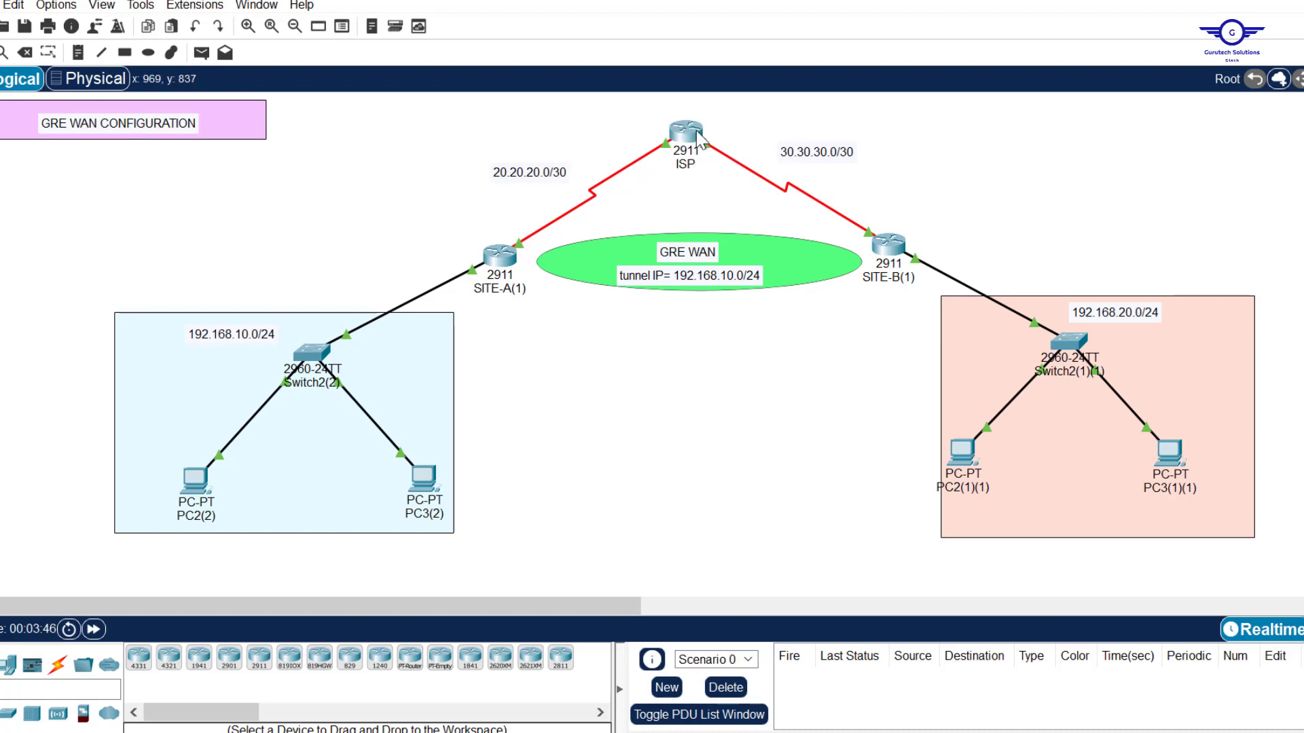
# - Switch to Notepad to check the OSPF item in the config-guide.txt task list, and return to Packet Tracer
pyautogui.moveTo(699, 138)
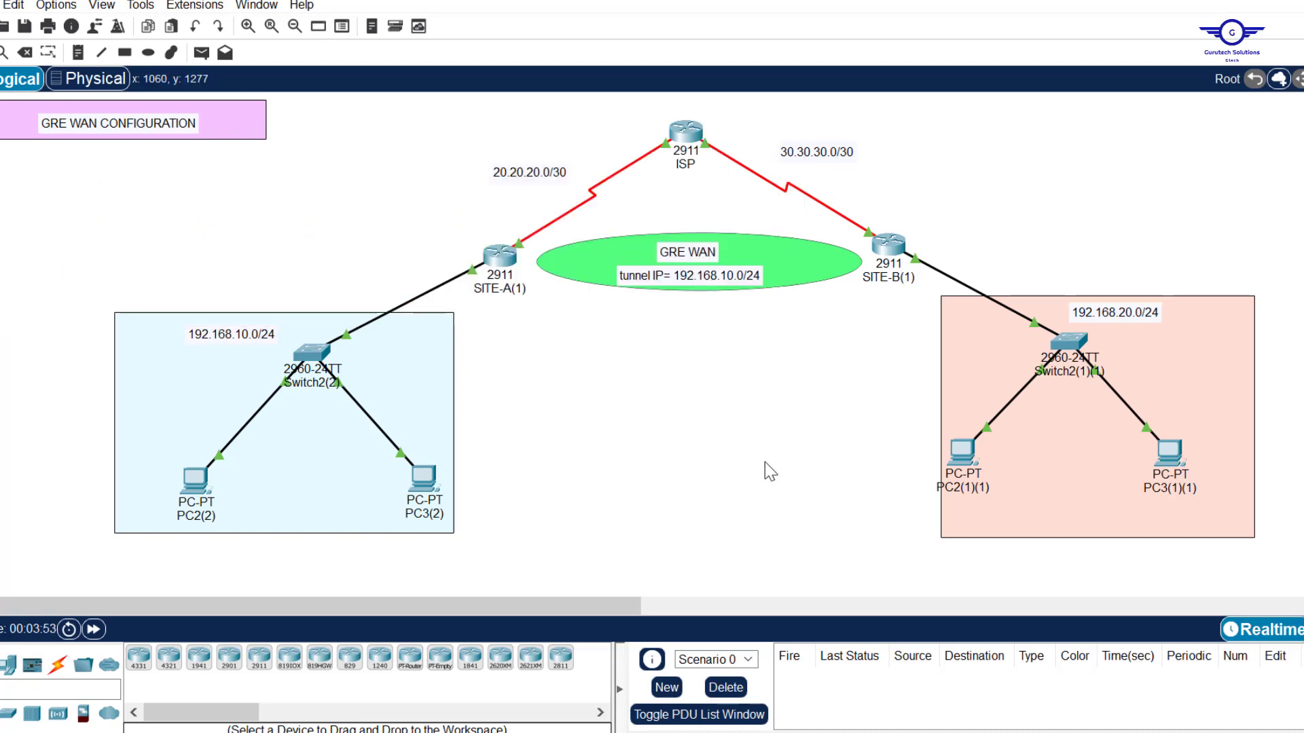
pyautogui.hotkey('alt', 'Tab')
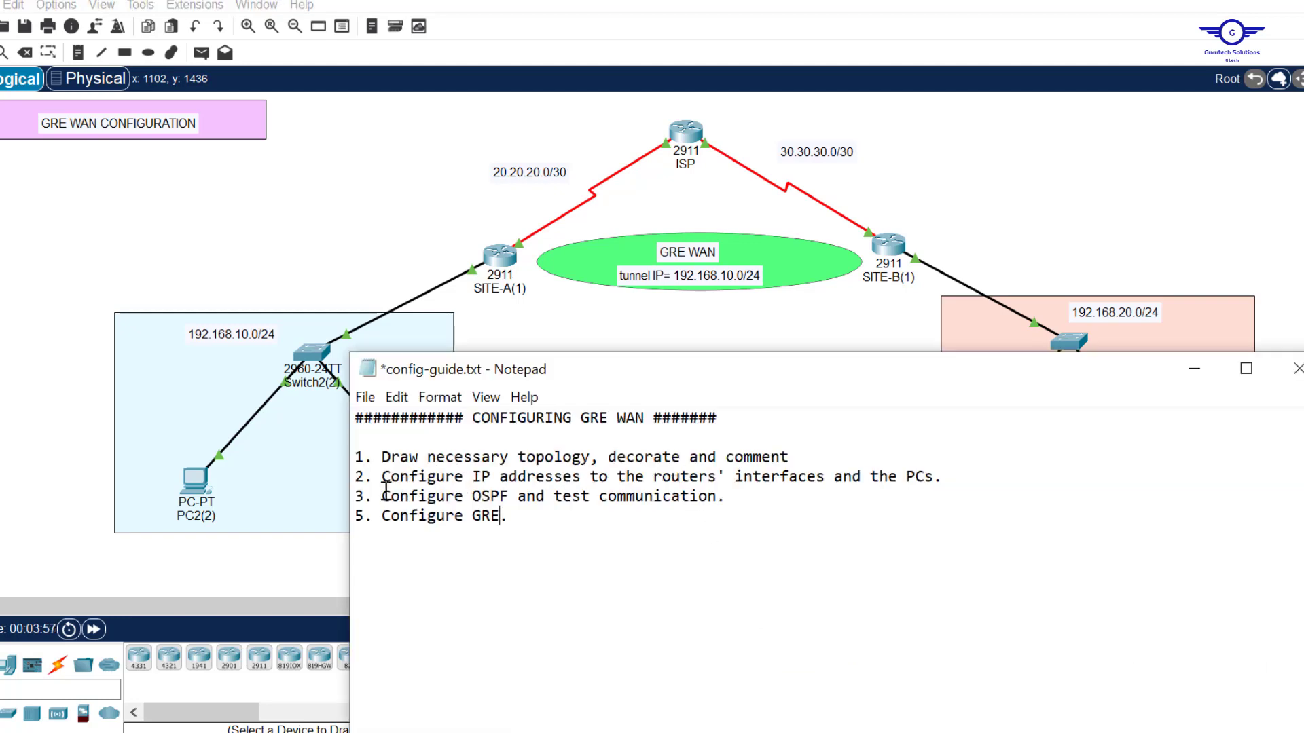
pyautogui.moveTo(382, 495); pyautogui.dragTo(737, 503)
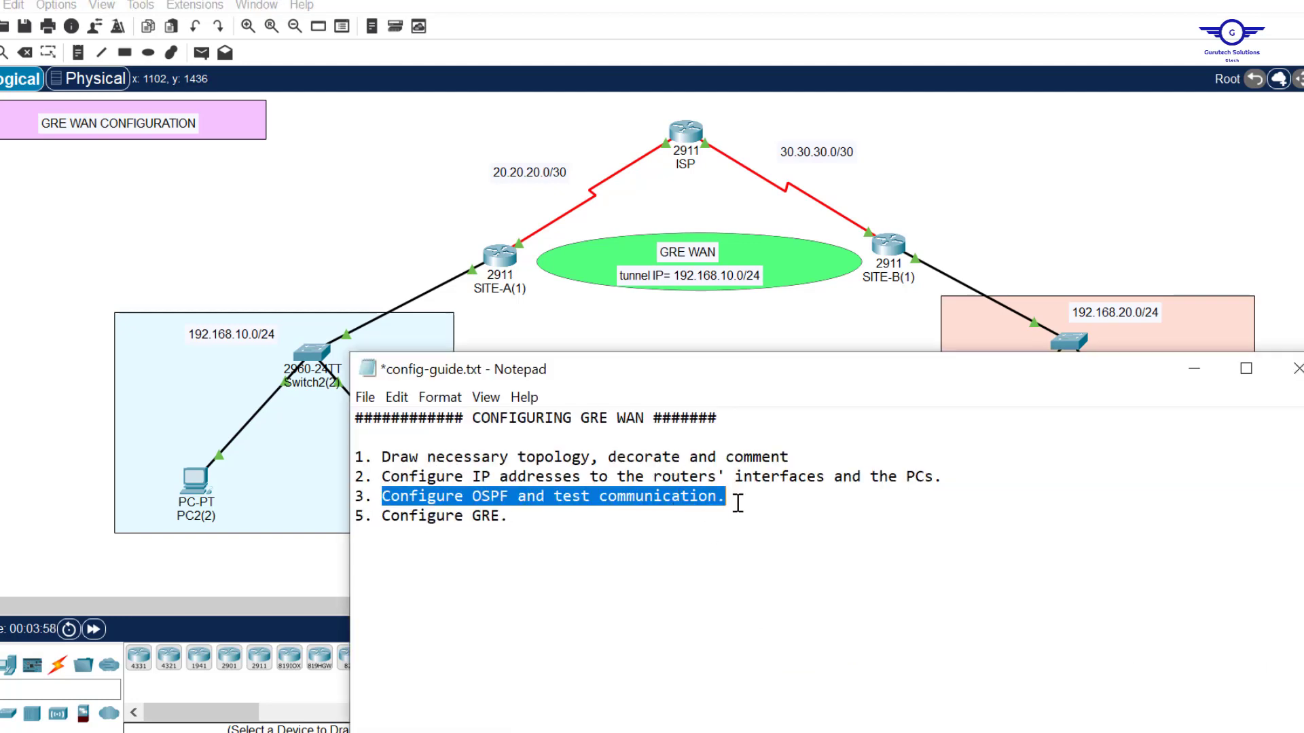
pyautogui.click(537, 279)
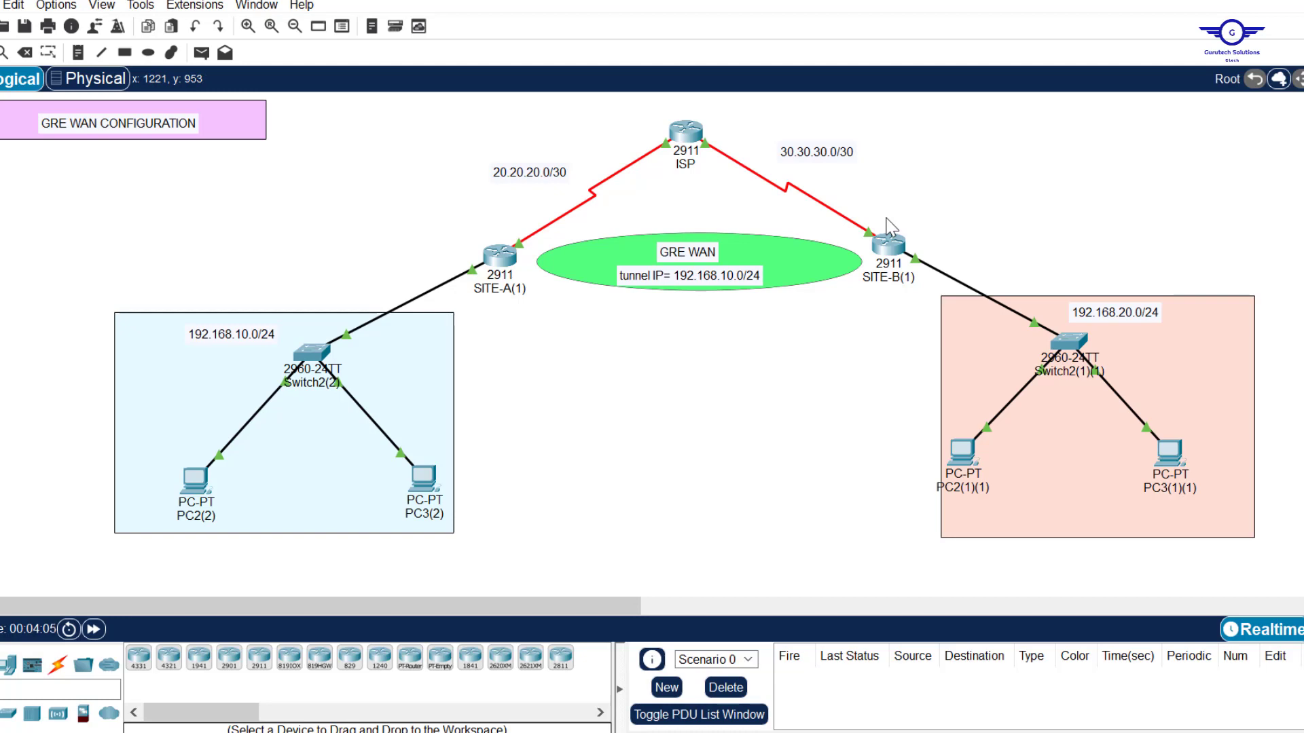
# - Start OSPF process 15 in the SITE-A router's command line
pyautogui.click(499, 258)
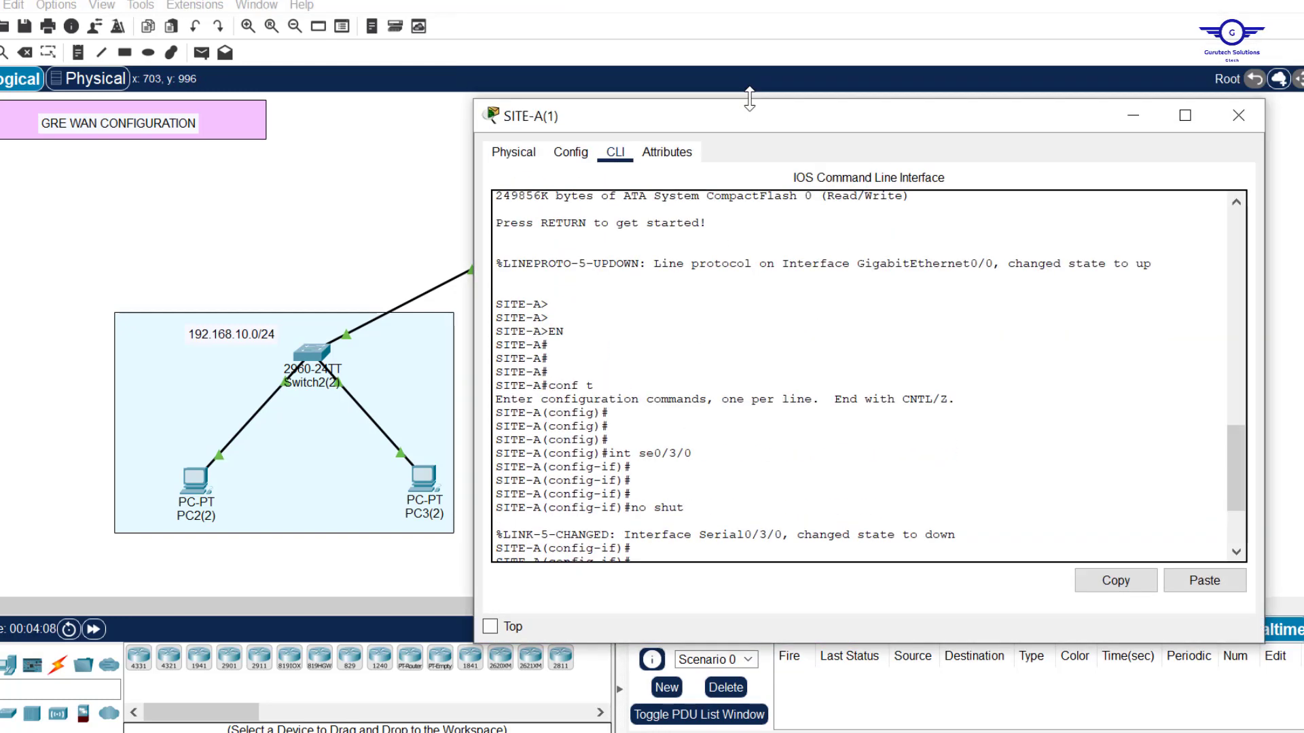
pyautogui.moveTo(763, 128); pyautogui.dragTo(762, 78)
pyautogui.scroll(-4, 755, 351)
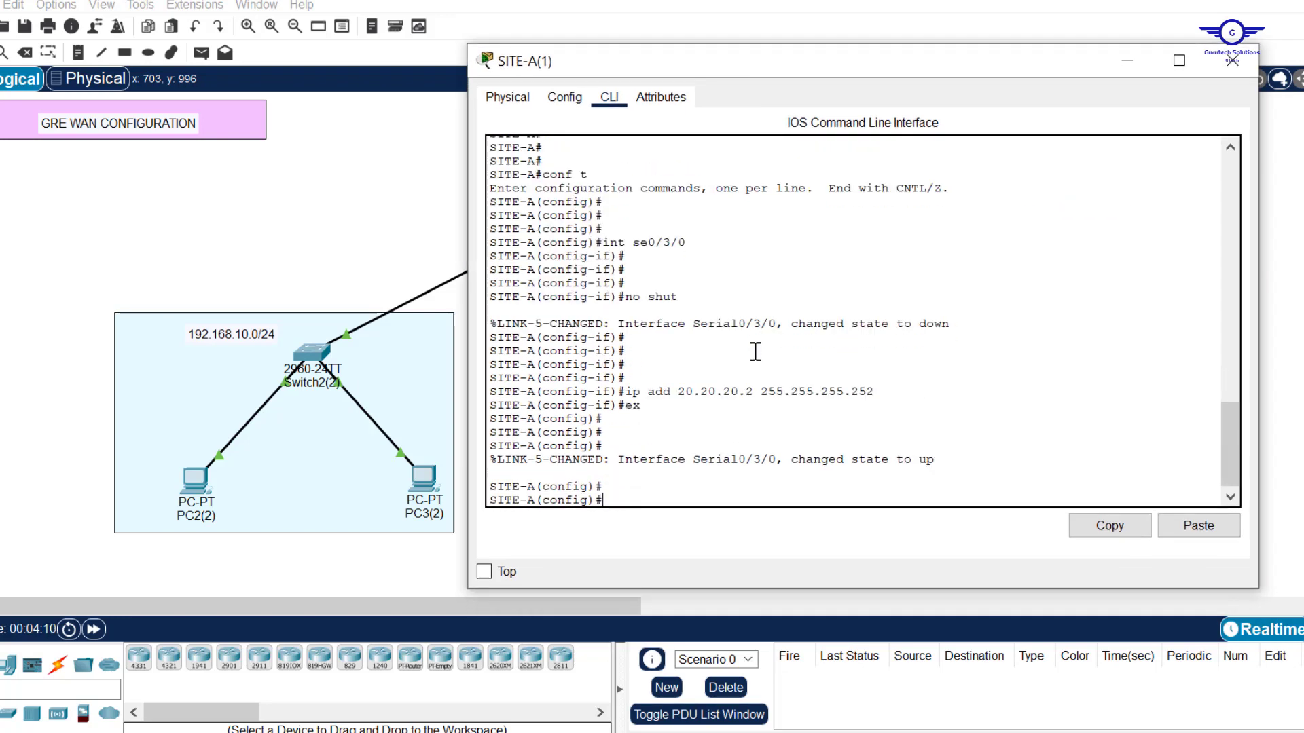
pyautogui.write('rout')
pyautogui.press('Tab')
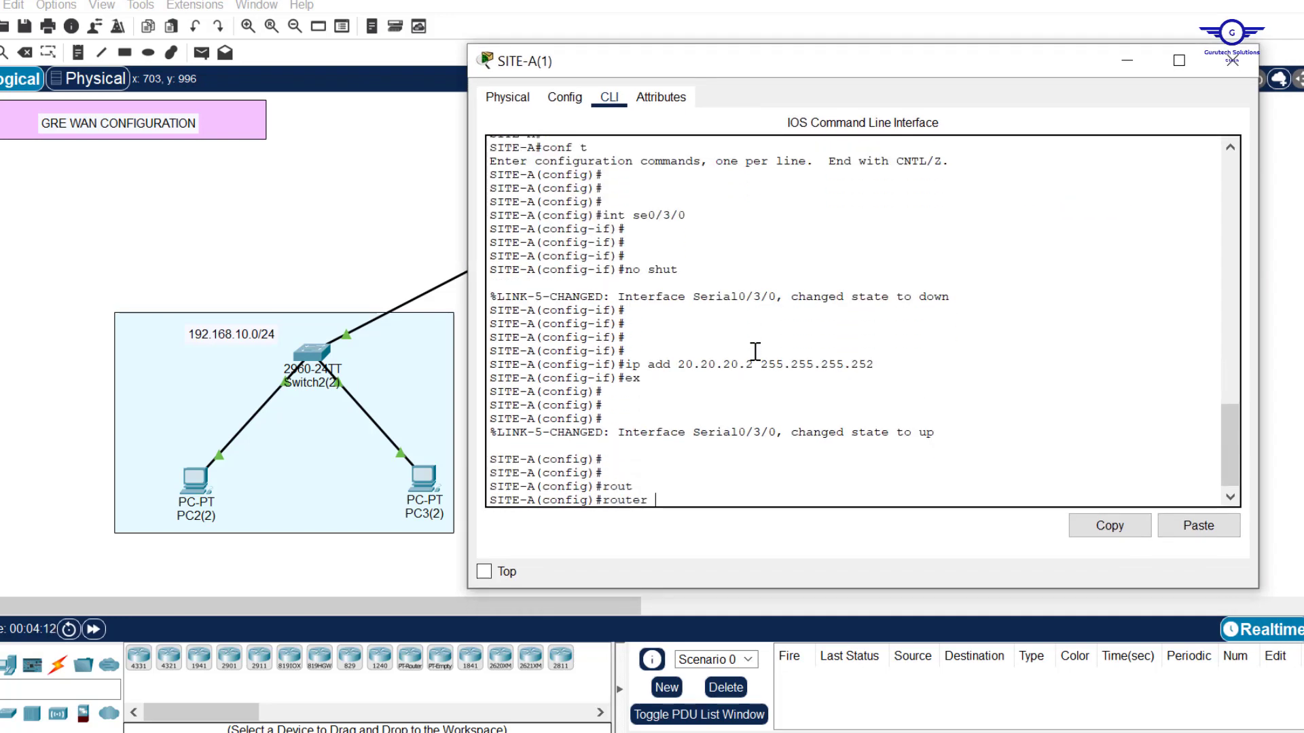
pyautogui.write('os')
pyautogui.press('Tab')
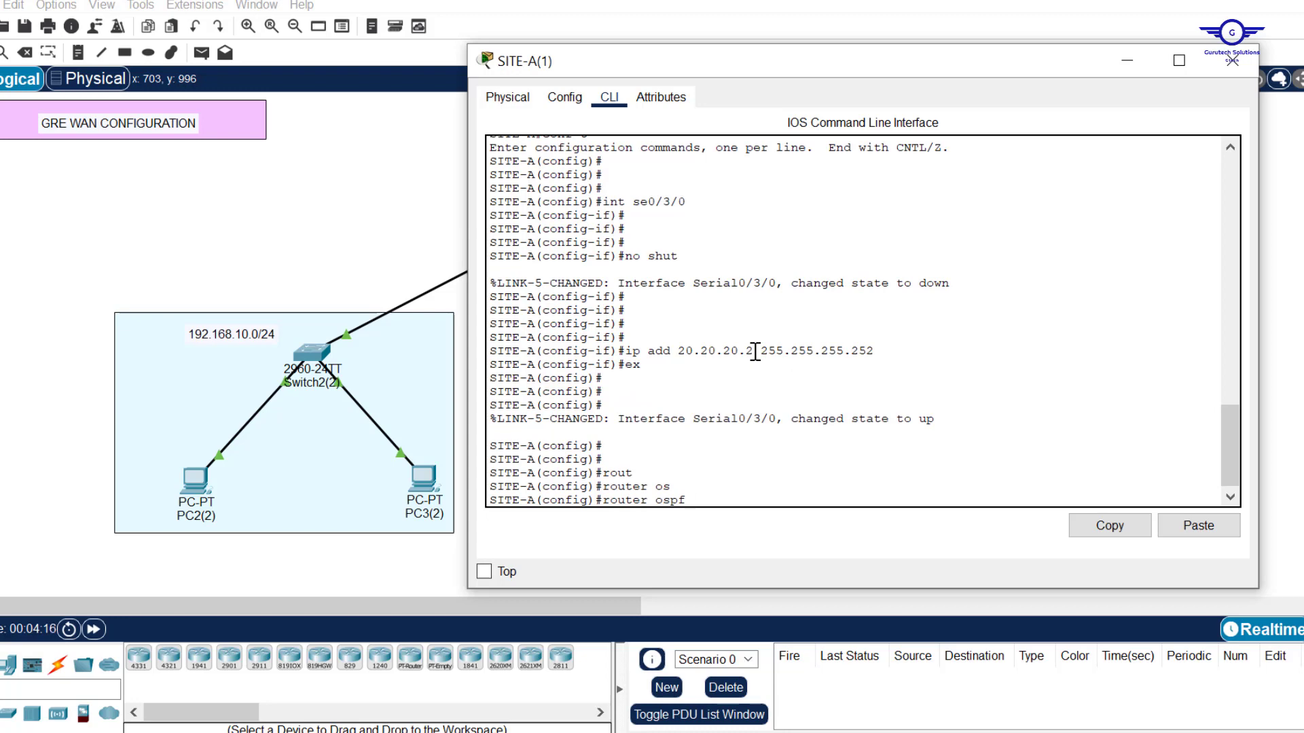
pyautogui.write('15')
pyautogui.press('Return')
pyautogui.press('Return')
pyautogui.press('Return')
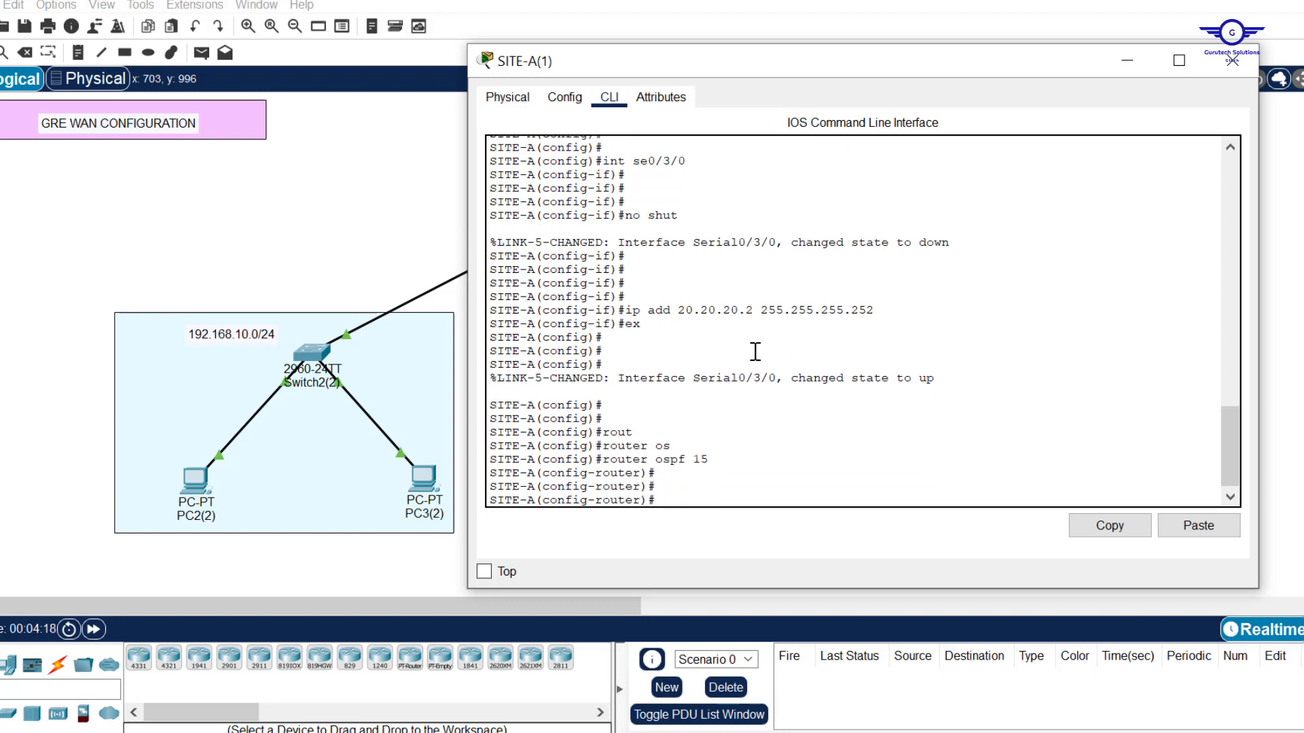
# - Set the OSPF router ID of SITE-A to 1.2.3.1
pyautogui.write('rou')
pyautogui.press('Tab')
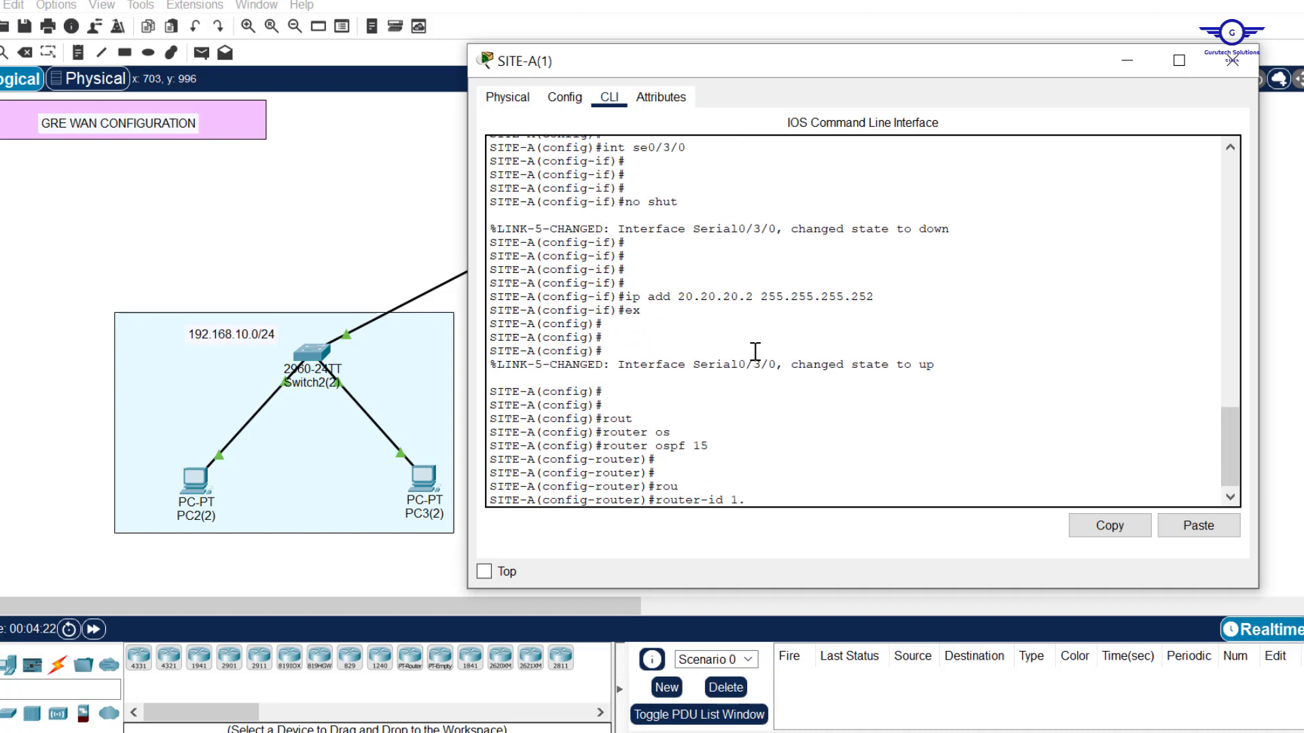
pyautogui.write('1.2.3.1')
pyautogui.press('Return')
pyautogui.press('Return')
pyautogui.press('Return')
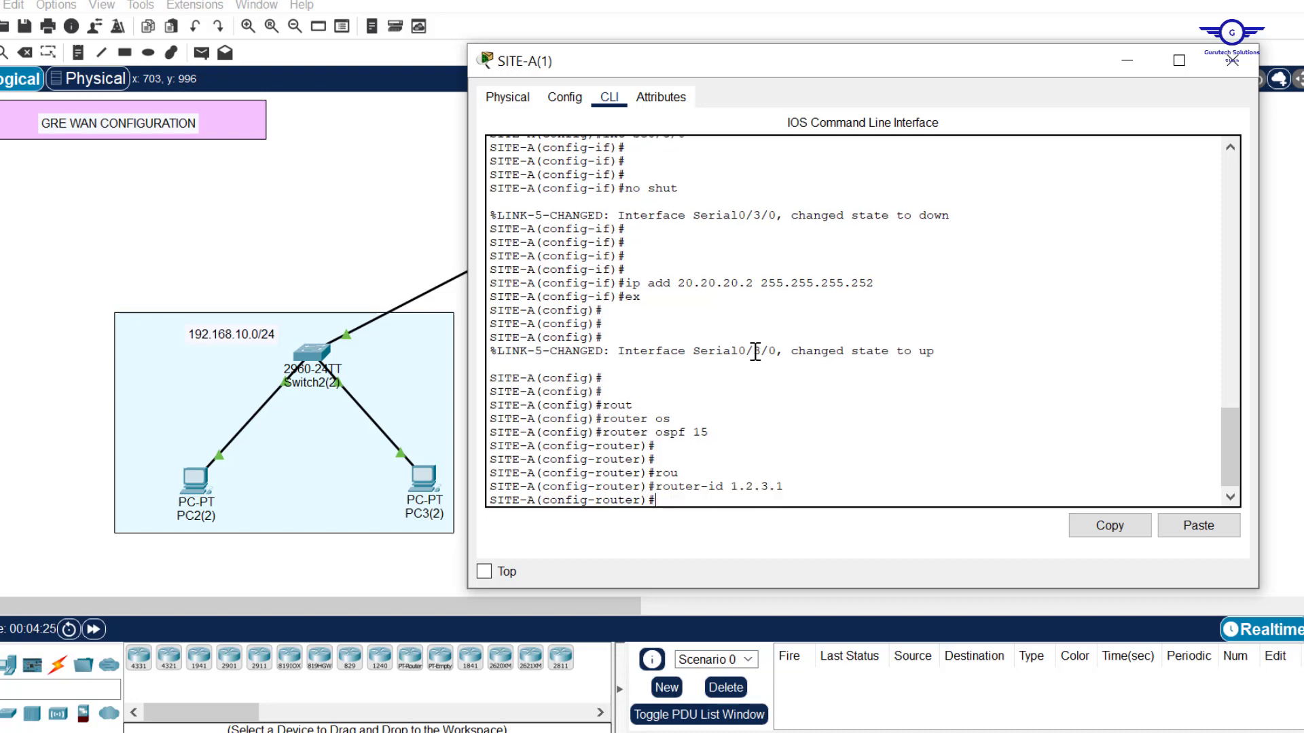
# - Advertise network 20.20.20.0 with wildcard mask 0.0.0.3 in OSPF area 0 on SITE-A
pyautogui.write('net')
pyautogui.press('Tab')
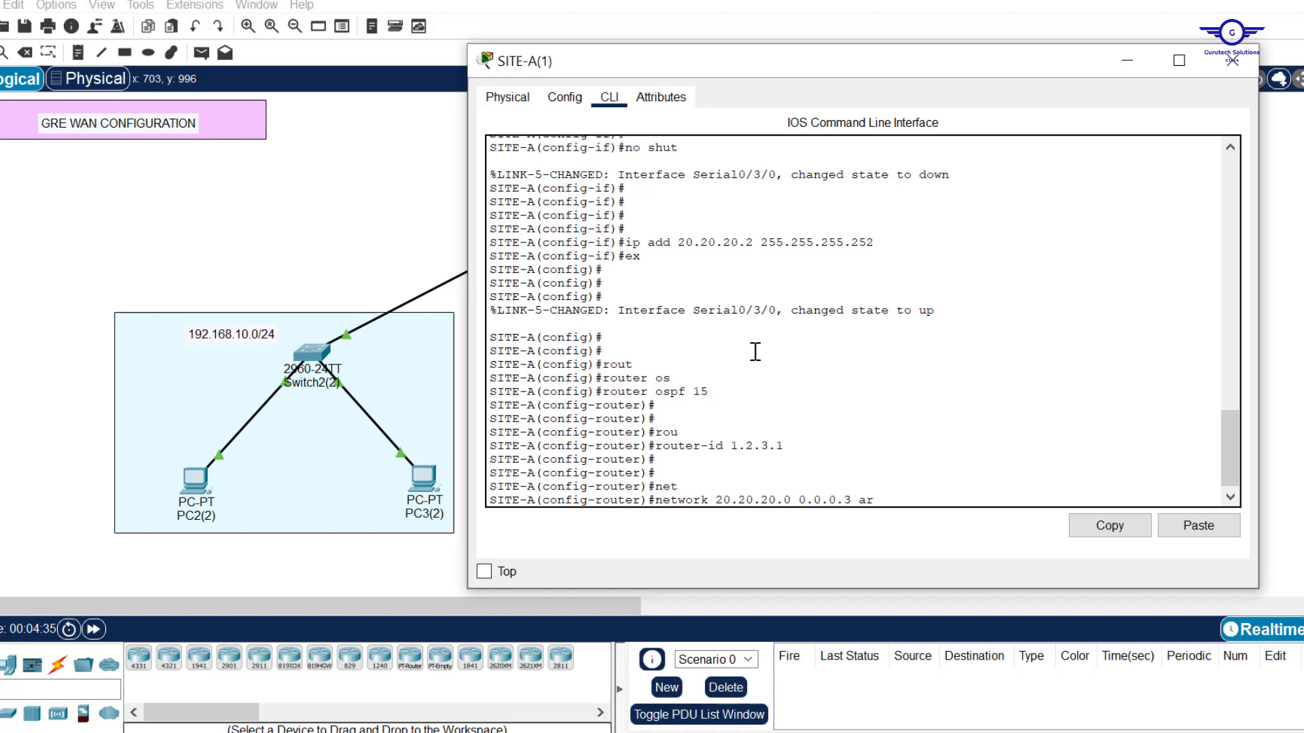
pyautogui.press('Tab')
pyautogui.write('0')
pyautogui.press('Return')
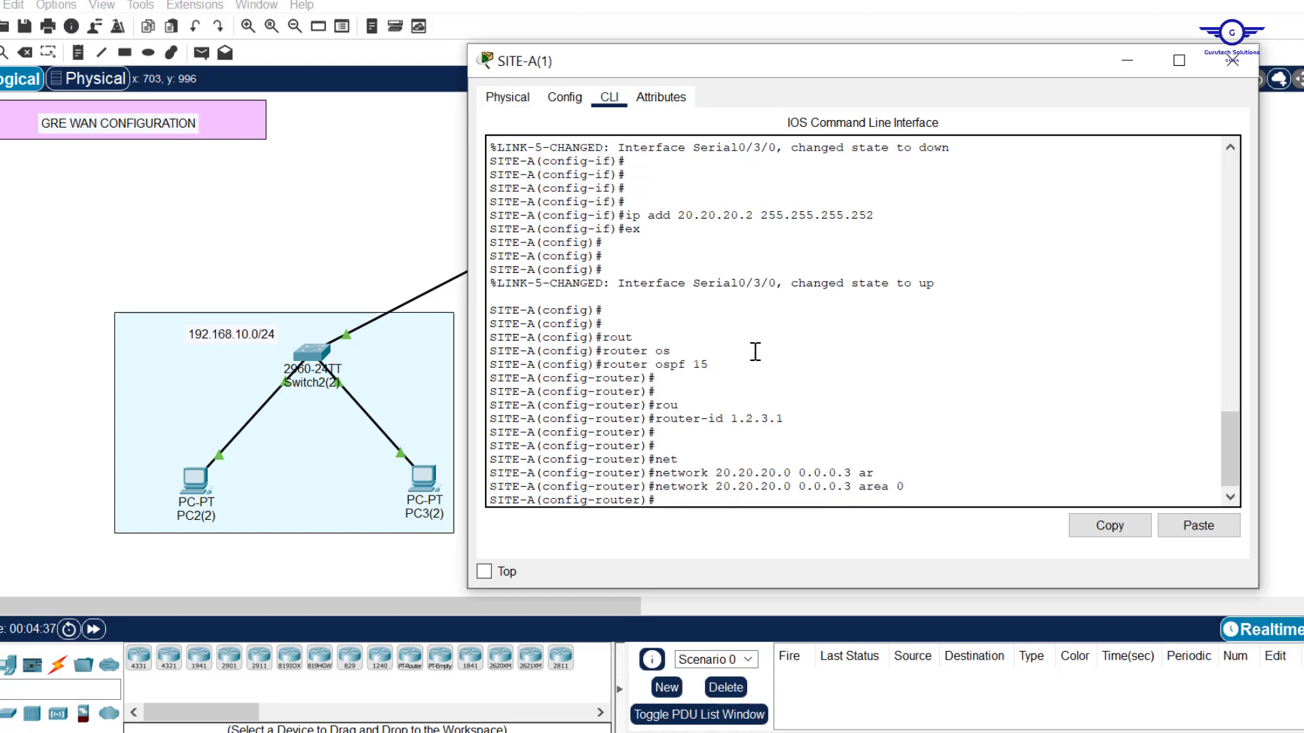
pyautogui.press('Return')
# - Advertise network 192.168.10.0 with wildcard mask 0.0.0.255 in area 0 on SITE-A, exit OSPF configuration and close the router's window
pyautogui.write('net')
pyautogui.press('Tab')
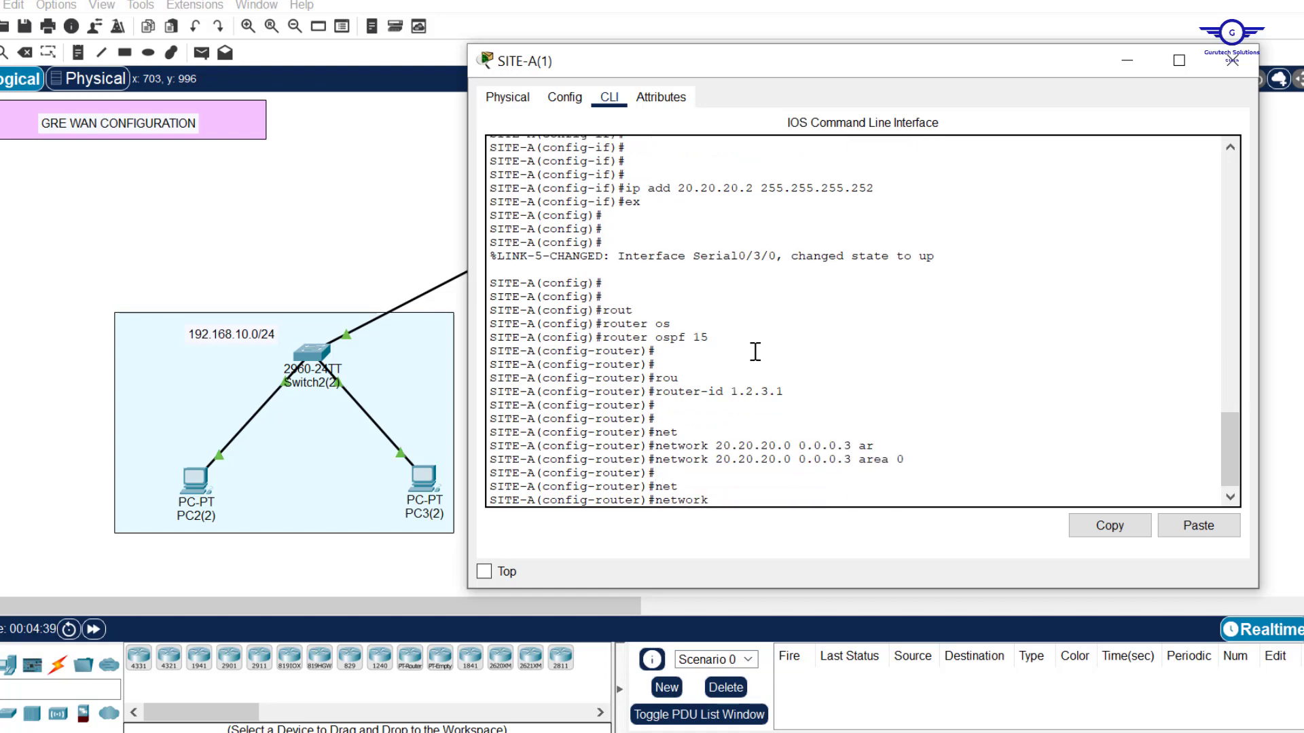
pyautogui.write('192.168.10.0 0.0.0.255 ar')
pyautogui.press('Tab')
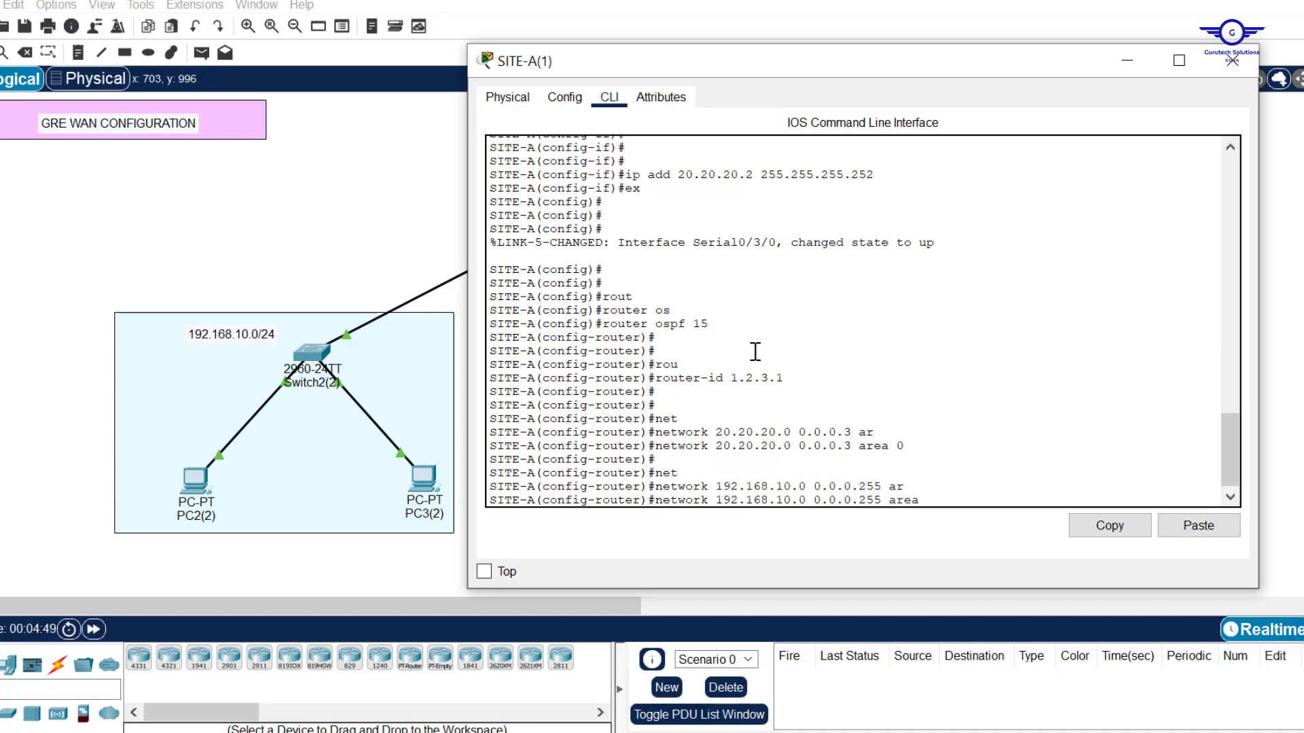
pyautogui.write('0')
pyautogui.press('Return')
pyautogui.write('ex')
pyautogui.press('Return')
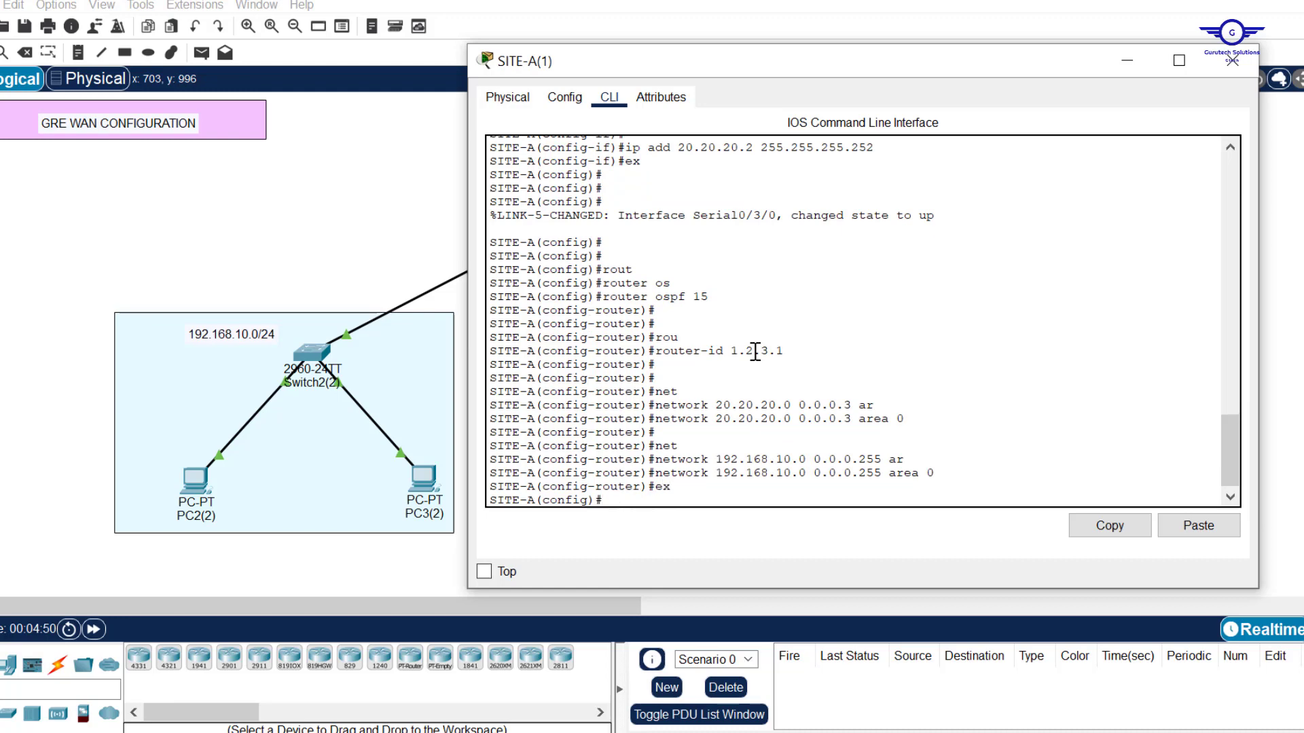
pyautogui.click(1235, 60)
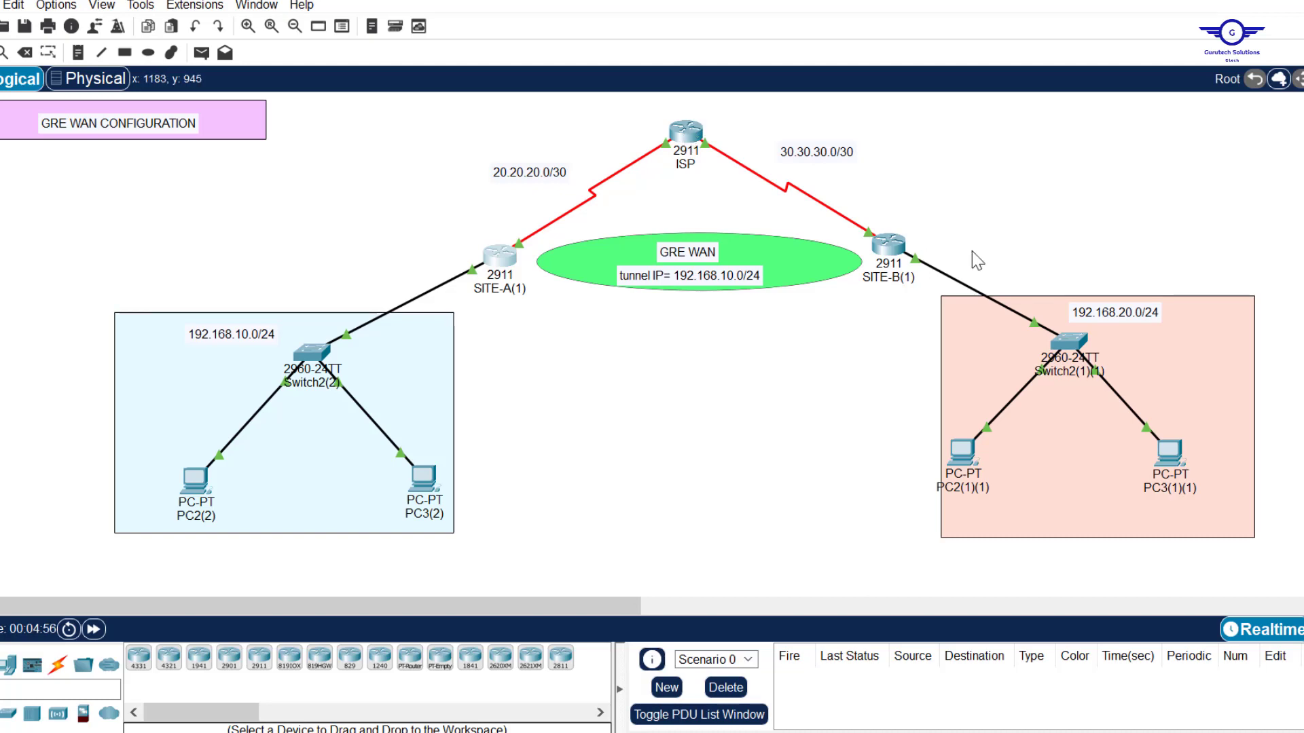
# - Start OSPF process 15 in the SITE-B router's command line
pyautogui.click(688, 139)
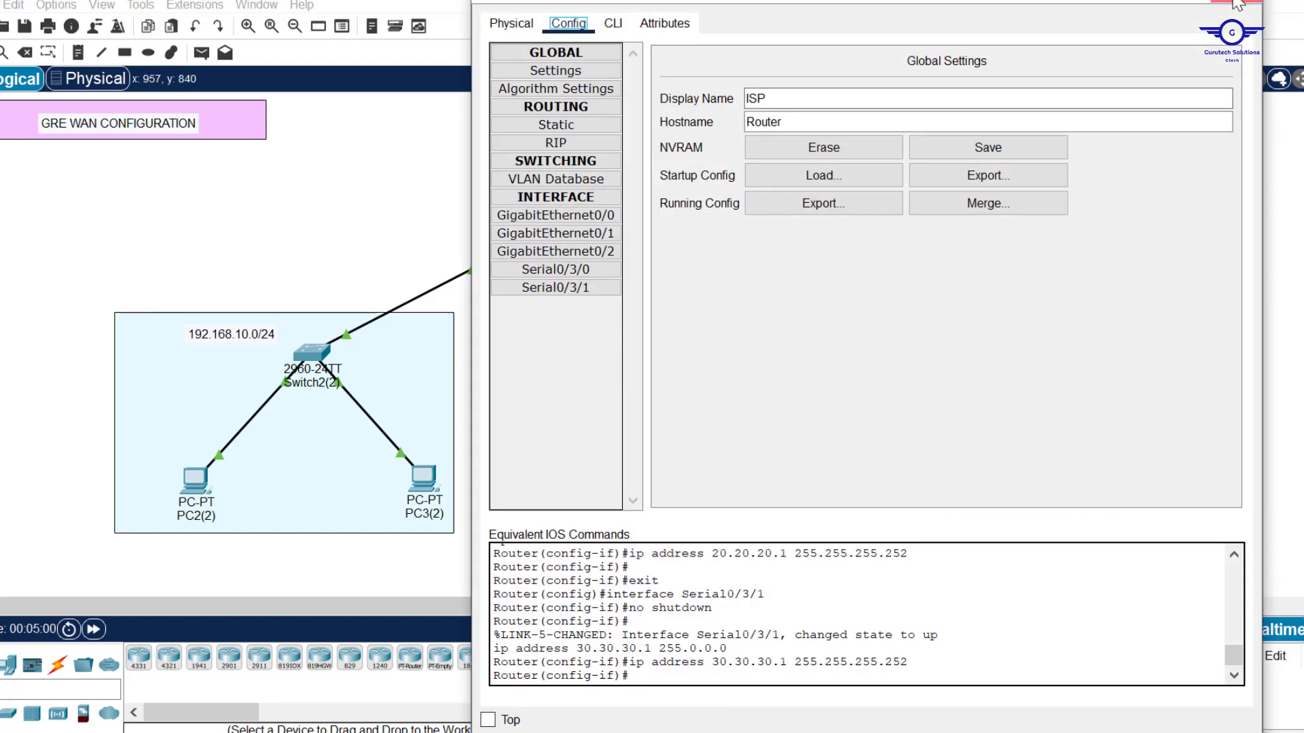
pyautogui.click(1253, 6)
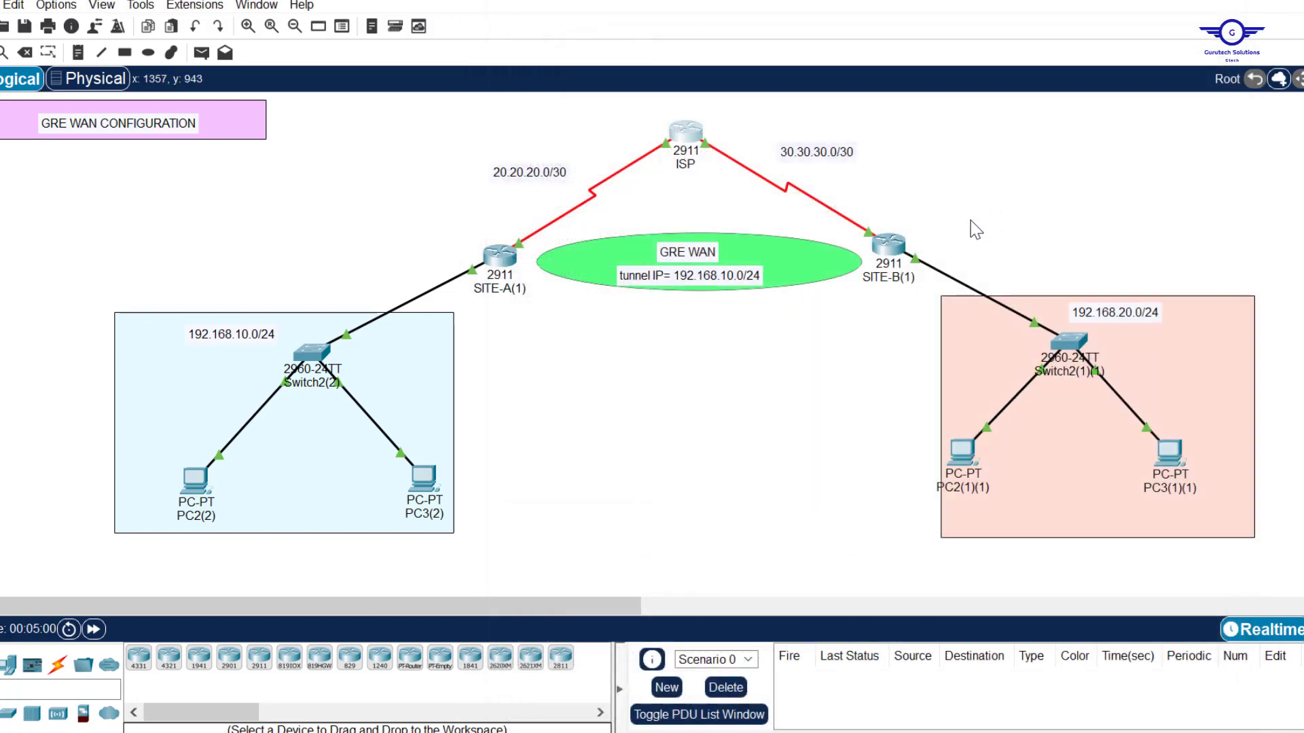
pyautogui.click(883, 250)
pyautogui.press('Return')
pyautogui.press('Return')
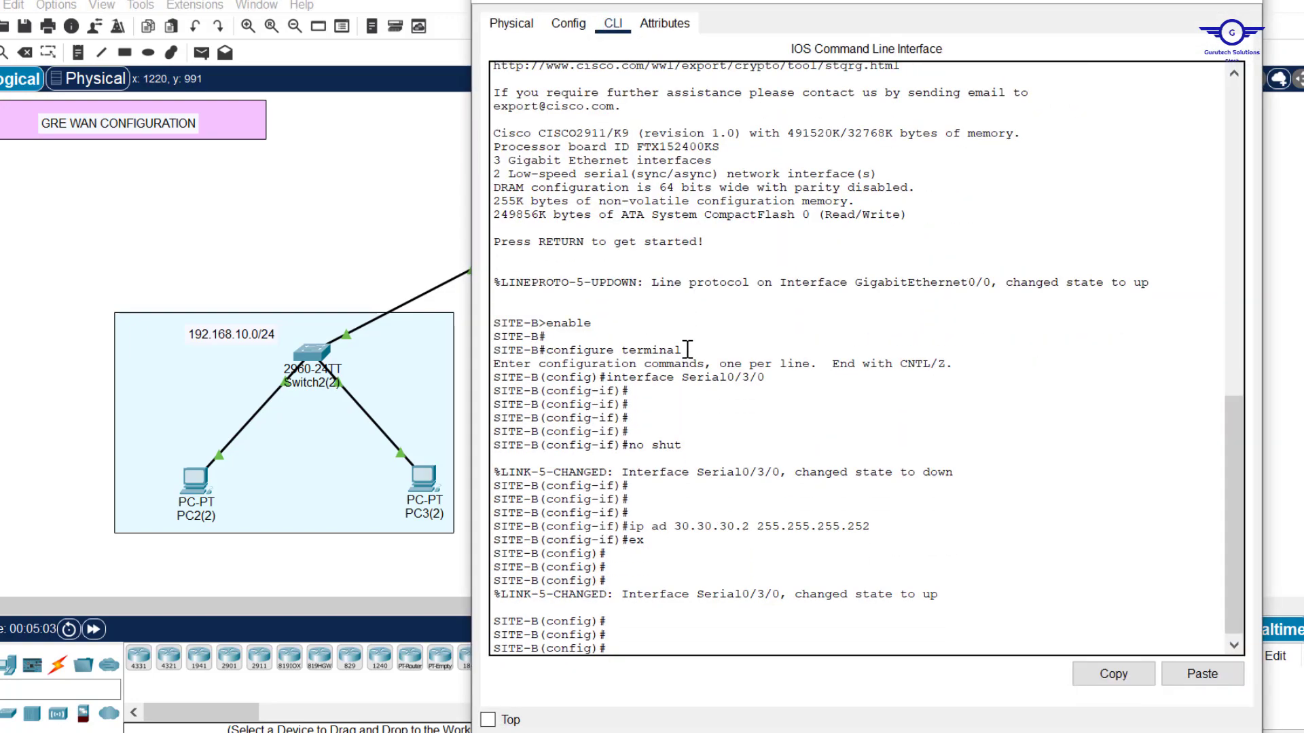
pyautogui.write('ro')
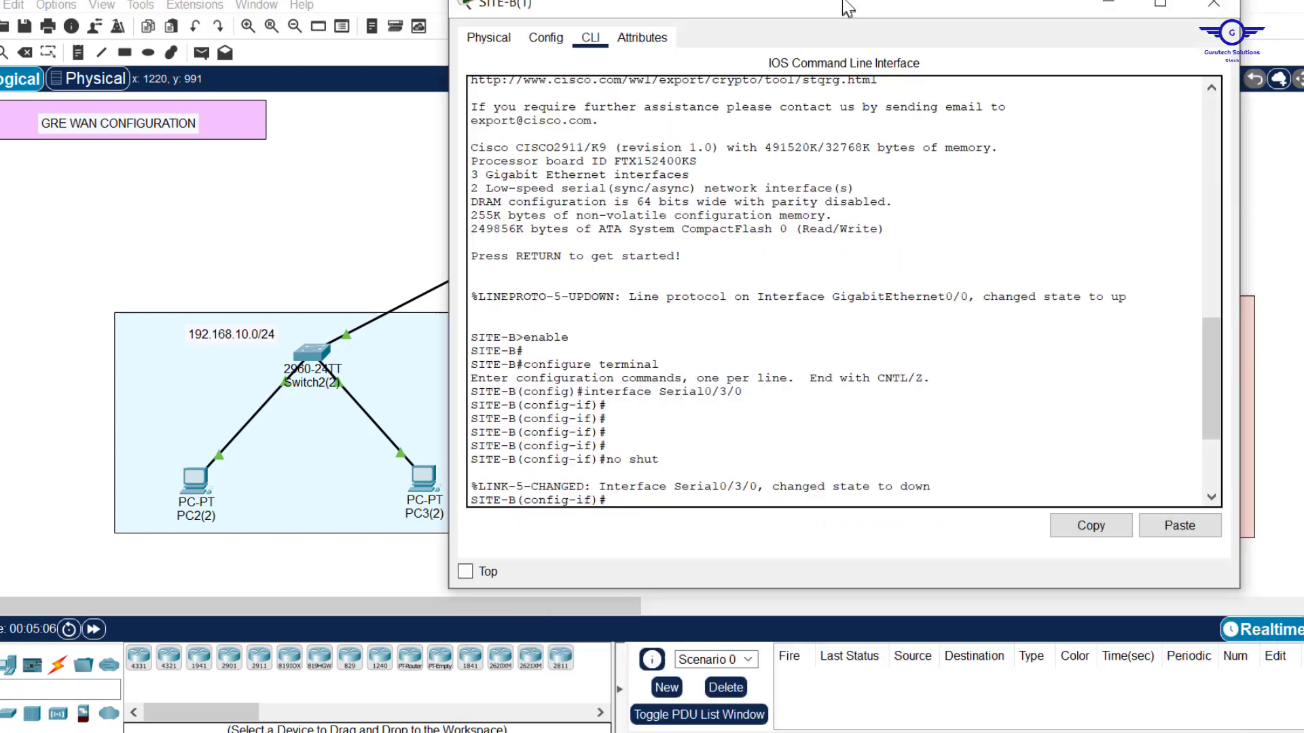
pyautogui.press('Return')
pyautogui.press('Return')
pyautogui.write('router ospf 15')
pyautogui.press('Return')
pyautogui.press('Return')
# - Try to set the OSPF router ID of SITE-B to 15
pyautogui.write('router-id 15')
pyautogui.press('Return')
pyautogui.press('Return')
# - Set the OSPF router ID of SITE-B to 1.2.1.3
pyautogui.write('router-id 1.2.1.3')
pyautogui.press('Return')
pyautogui.press('Return')
pyautogui.press('Return')
# - Advertise networks 30.30.30.0 with wildcard 0.0.0.3 and 192.168.20.0 with wildcard 0.0.0.255 in OSPF area 0 on SITE-B
pyautogui.write('network 30.30.30.0 0.0.0.3 ar')
pyautogui.press('Tab')
pyautogui.write('0')
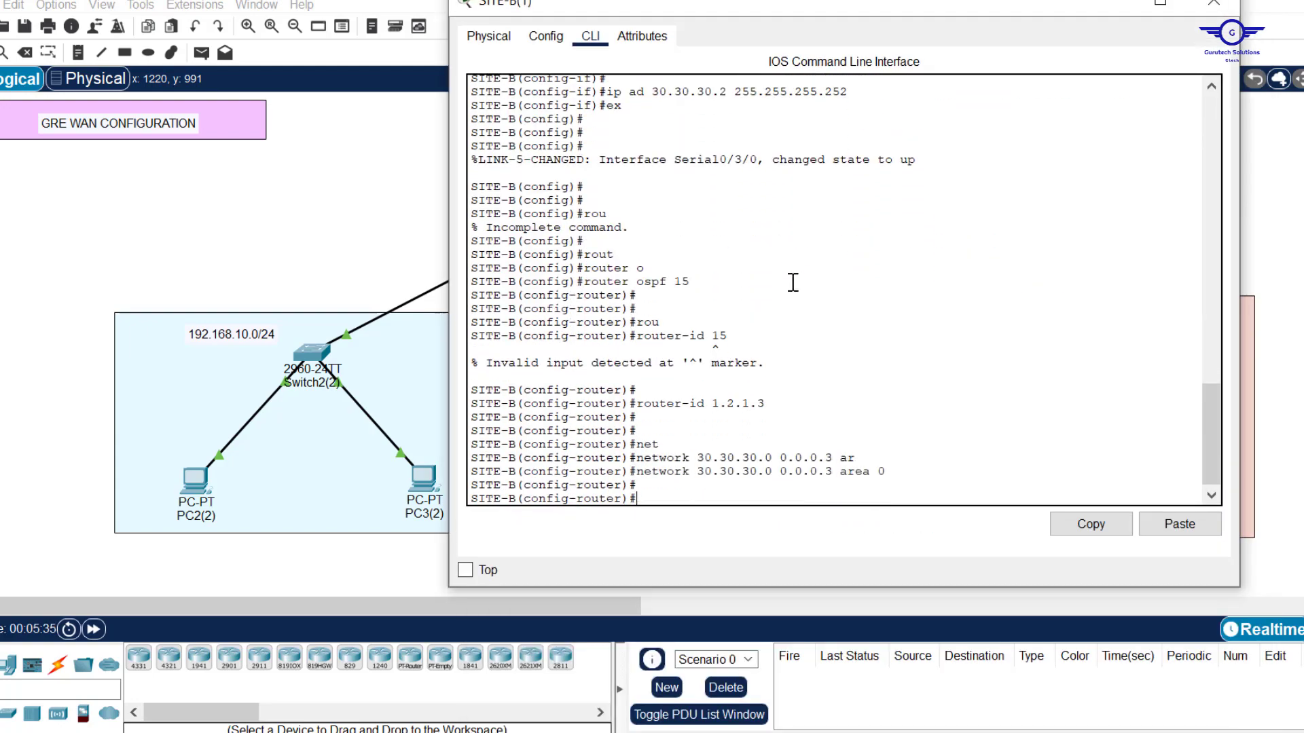
pyautogui.press('Return')
pyautogui.write('network 192.168.20.0 0.0.0.255 ar')
pyautogui.press('Tab')
pyautogui.write('0')
# - Open the ISP router's command line and exit interface configuration mode
pyautogui.click(613, 24)
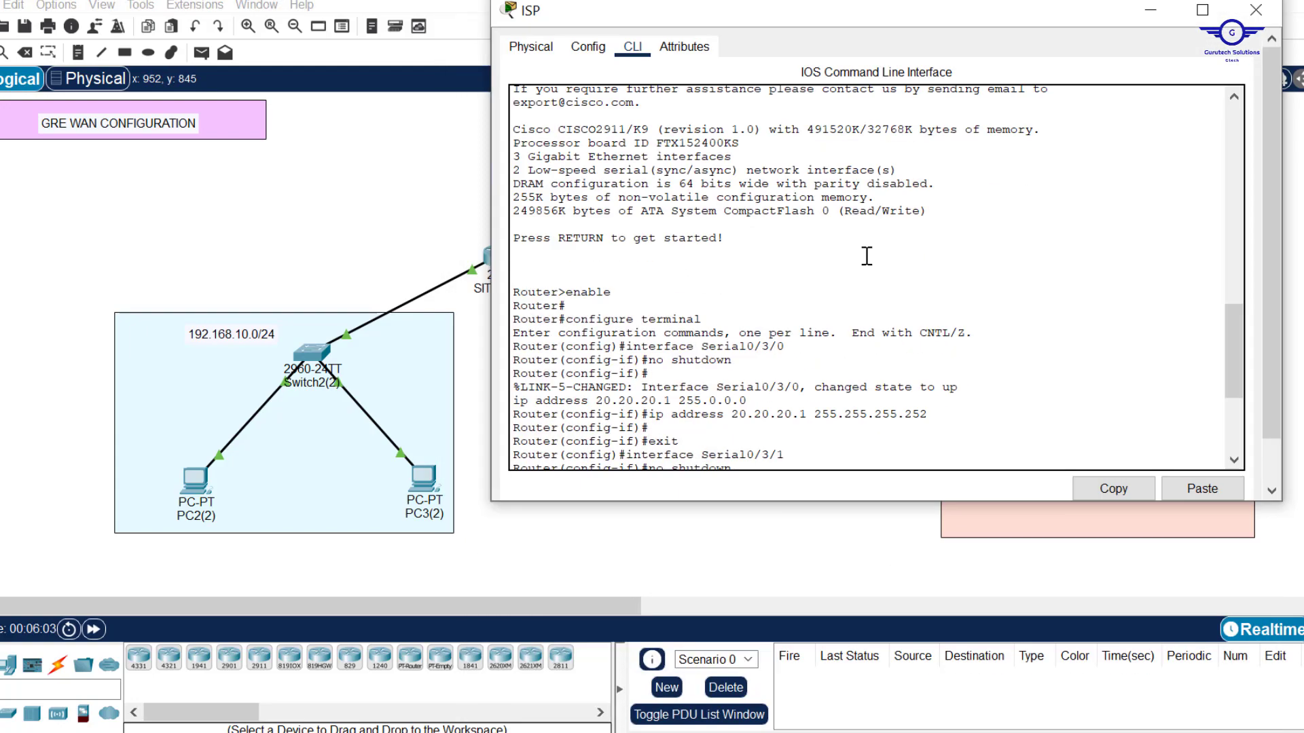
pyautogui.write('ex')
pyautogui.press('Return')
pyautogui.press('Return')
pyautogui.press('Return')
pyautogui.press('Return')
pyautogui.press('Return')
pyautogui.press('Return')
pyautogui.press('Return')
pyautogui.press('Return')
pyautogui.press('Return')
pyautogui.press('Return')
# - Start OSPF process 15 on the ISP router and set its router ID to 1.3.2.4
pyautogui.write('router ospf 15')
pyautogui.press('Return')
pyautogui.press('Return')
pyautogui.press('Return')
pyautogui.press('Return')
pyautogui.write('router-id 1.3.2.4')
pyautogui.press('Return')
pyautogui.press('Return')
# - Advertise networks 20.20.20.0 and 30.30.30.0 with wildcard 0.0.0.3 in area 0 on the ISP router, and exit OSPF configuration
pyautogui.write('network 20.20.20.0 0.0.0.3 ar')
pyautogui.press('Tab')
pyautogui.write('0')
pyautogui.press('Return')
pyautogui.write('network 30.30.30.0 0.0.0.3 area 0')
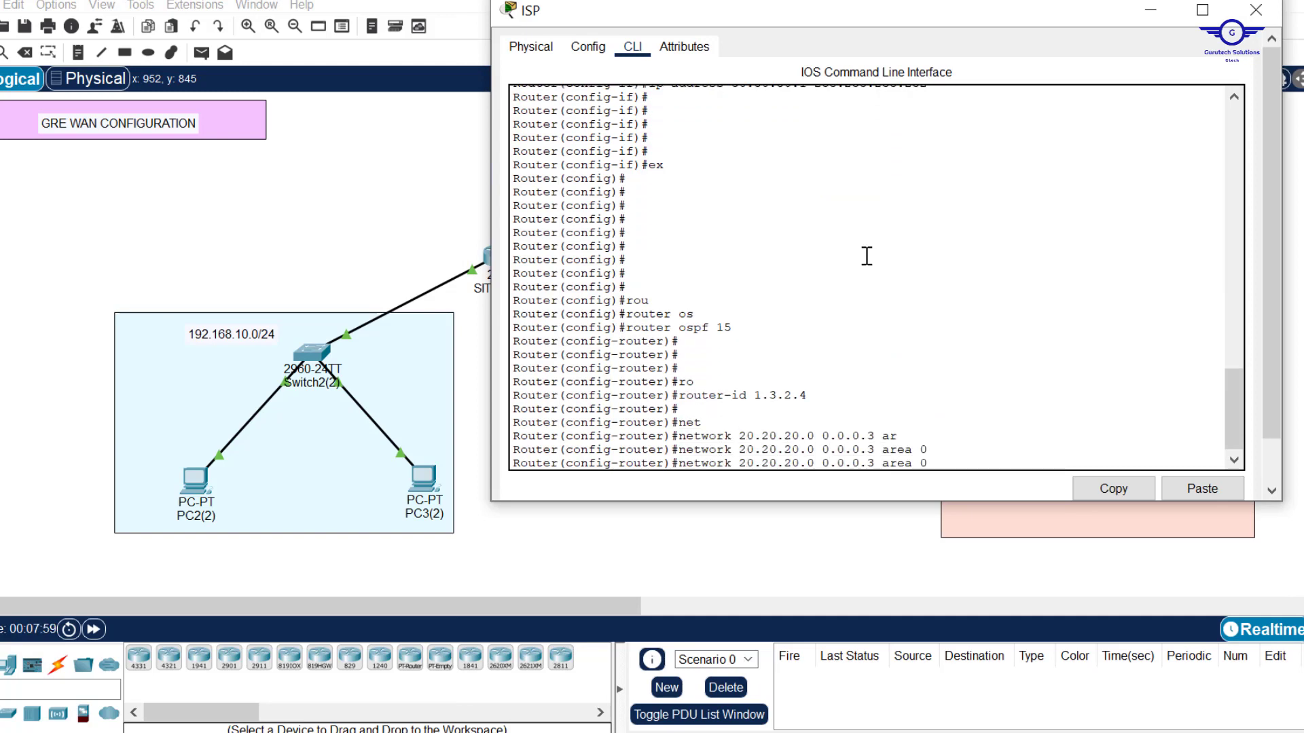
pyautogui.press('Return')
pyautogui.press('Return')
pyautogui.write('ex')
pyautogui.press('Return')
pyautogui.press('Return')
pyautogui.press('Return')
pyautogui.press('Return')
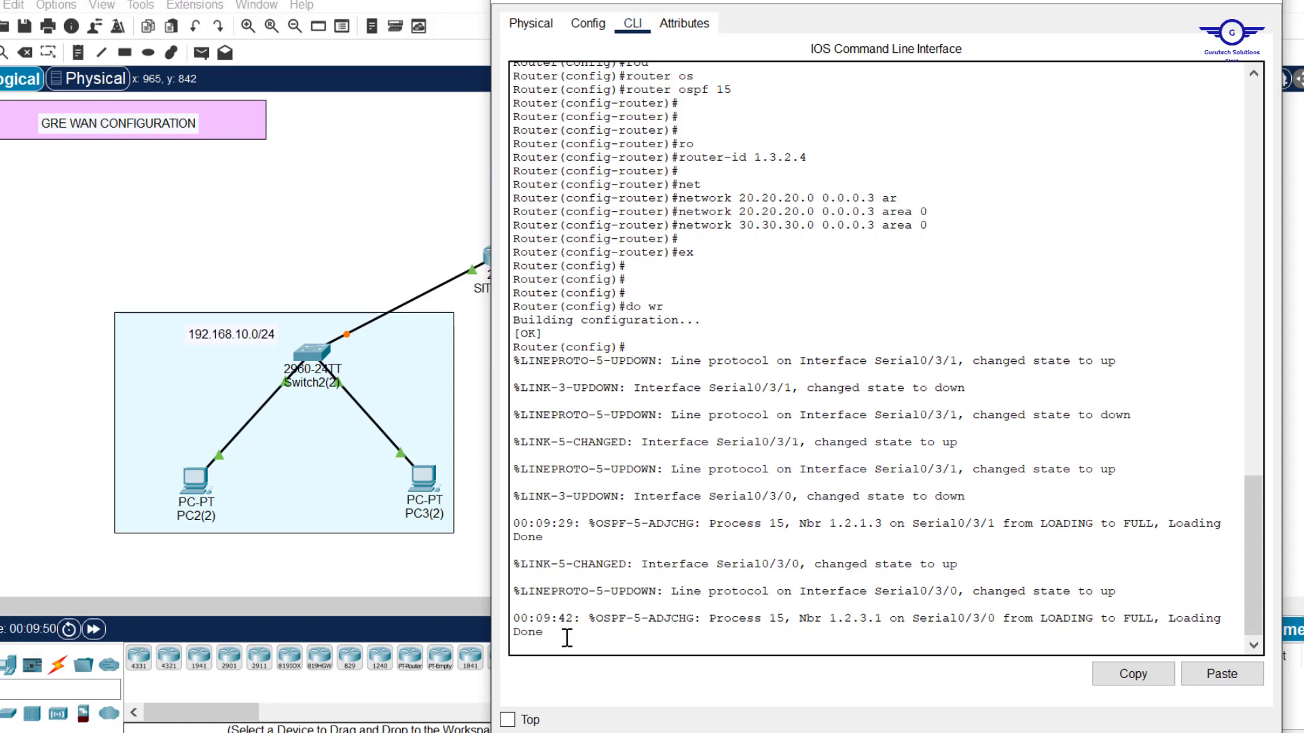
# - Examine the OSPF adjacency message for Serial0/3/1 in the ISP router's command line output
pyautogui.moveTo(546, 625); pyautogui.dragTo(509, 515)
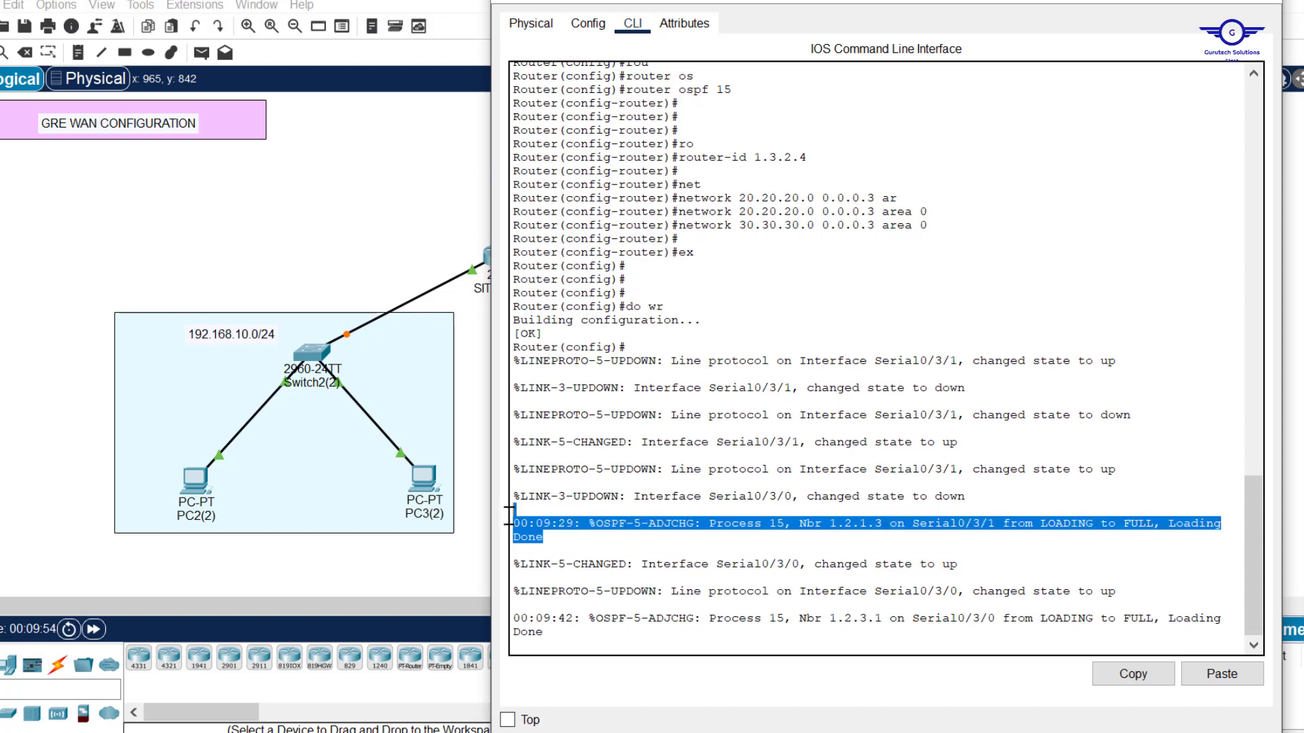
# - Examine the OSPF adjacency message for Serial0/3/0 and close the ISP router's window
pyautogui.moveTo(547, 631); pyautogui.dragTo(520, 619)
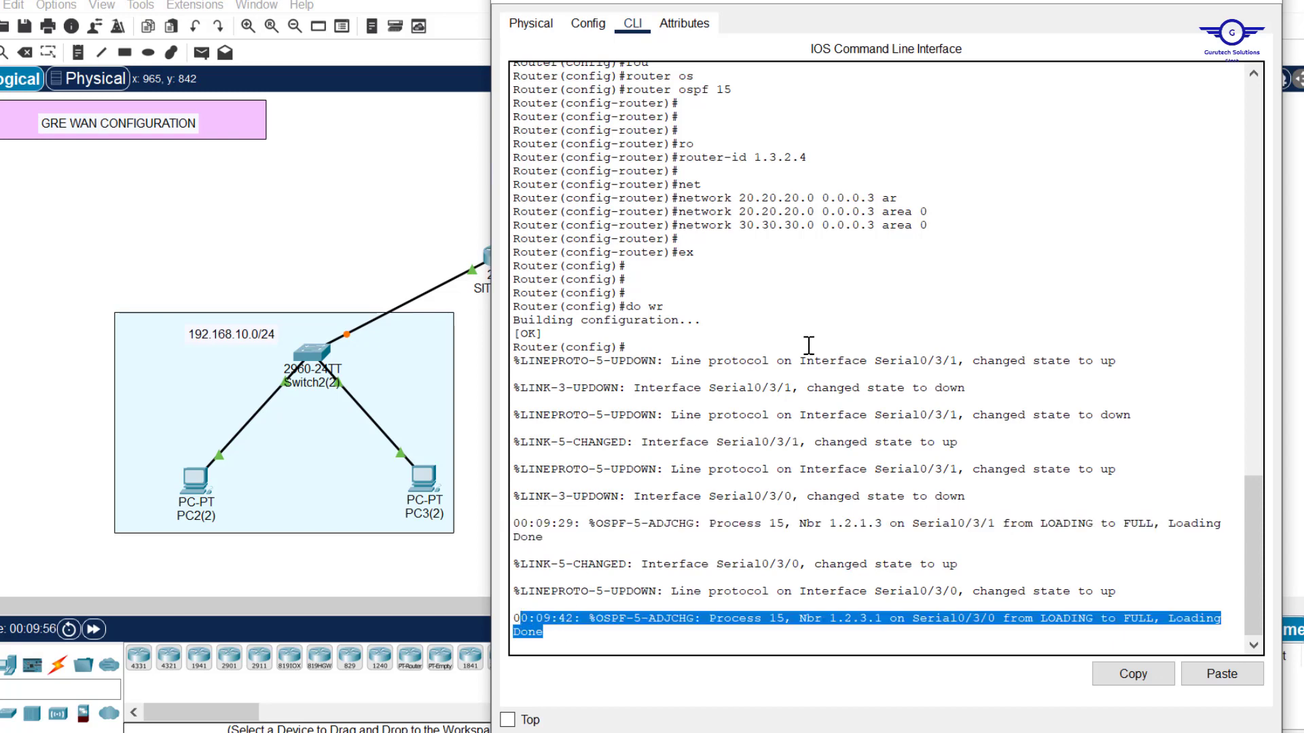
pyautogui.click(1271, 3)
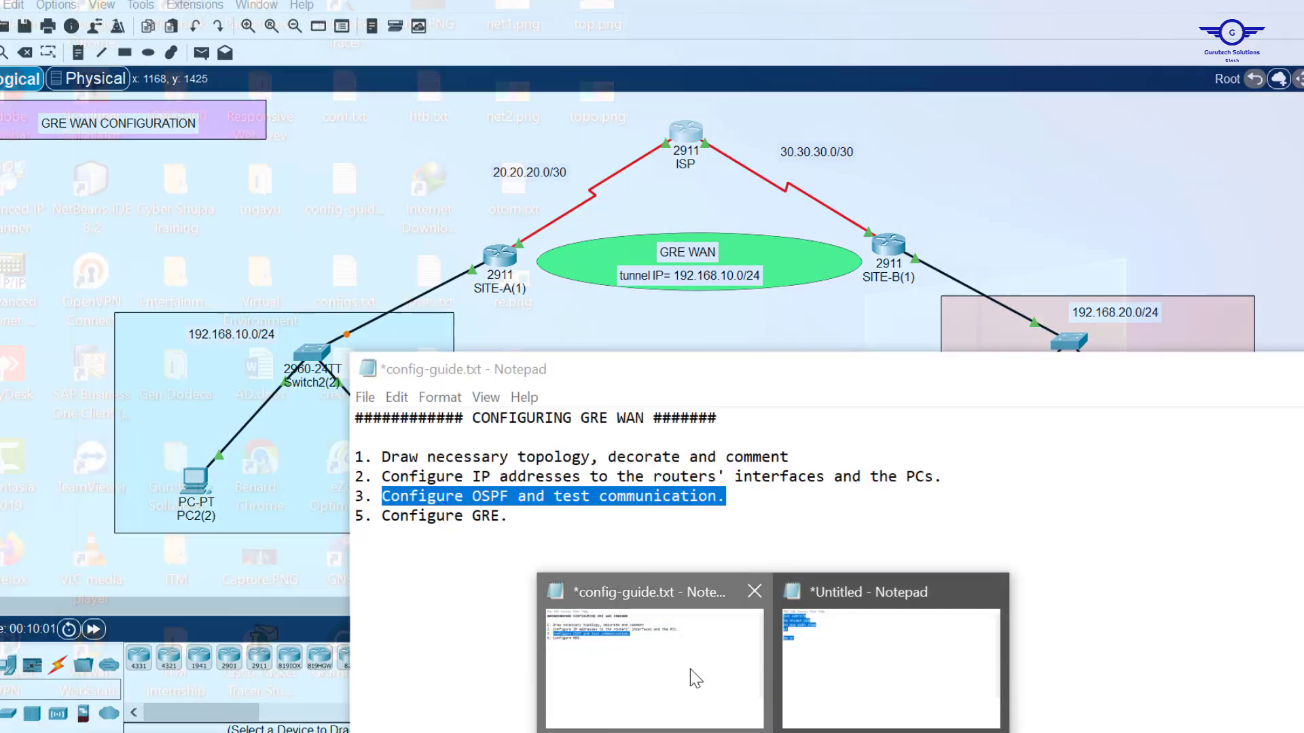
# - Switch to the config-guide.txt note in Notepad, review its Configure GRE item, and return to the topology in Packet Tracer
pyautogui.click(689, 669)
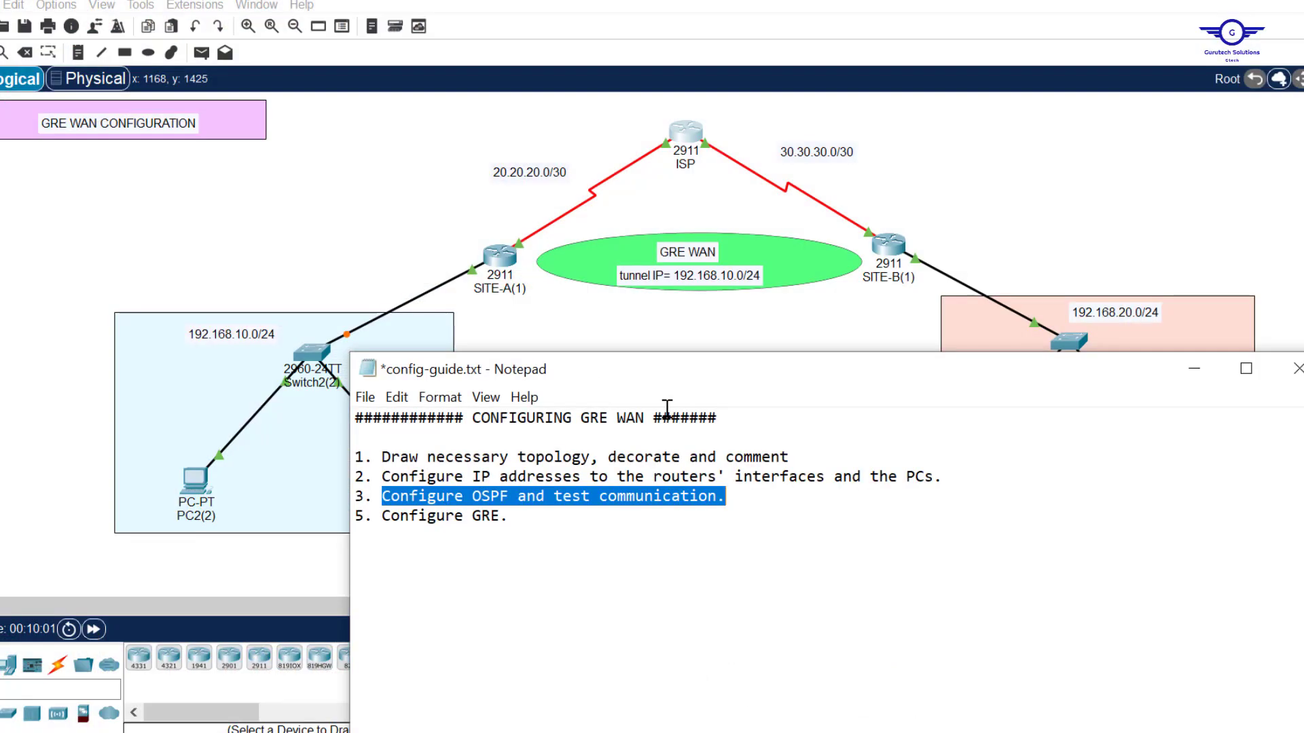
pyautogui.moveTo(787, 366); pyautogui.dragTo(841, 332)
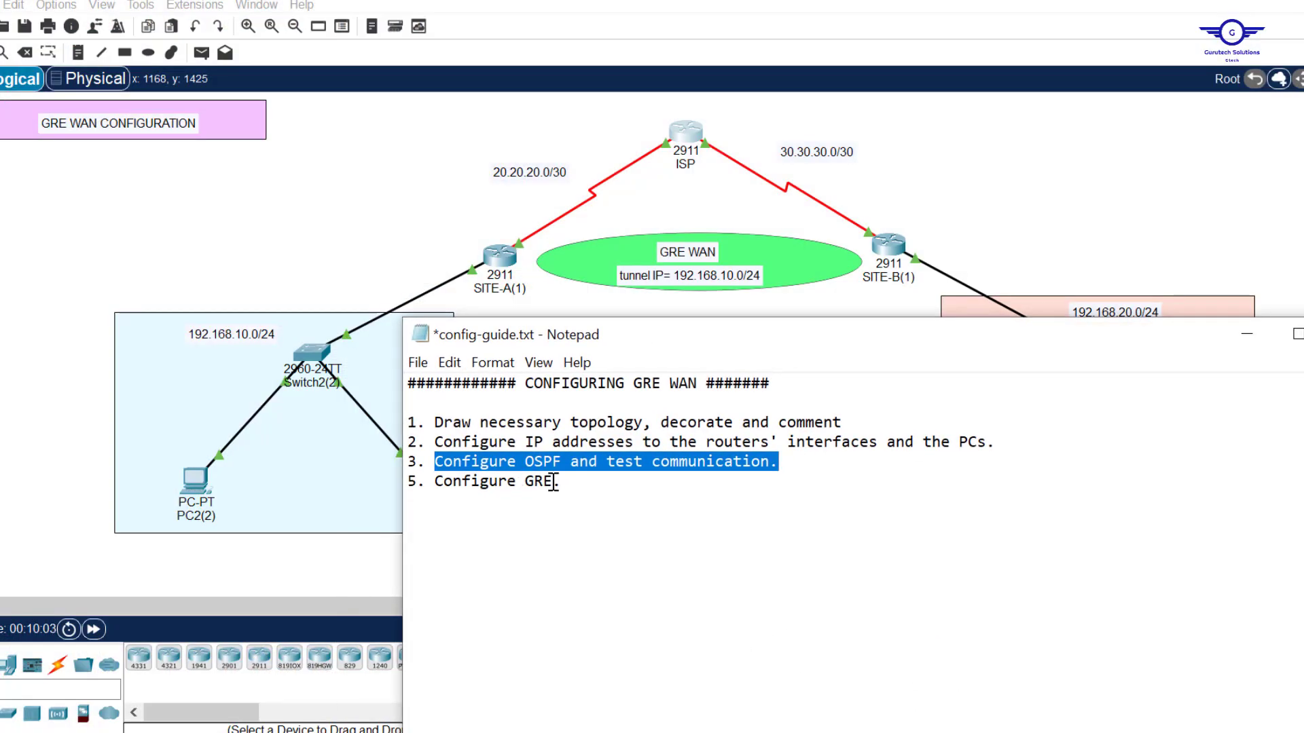
pyautogui.moveTo(579, 482); pyautogui.dragTo(433, 482)
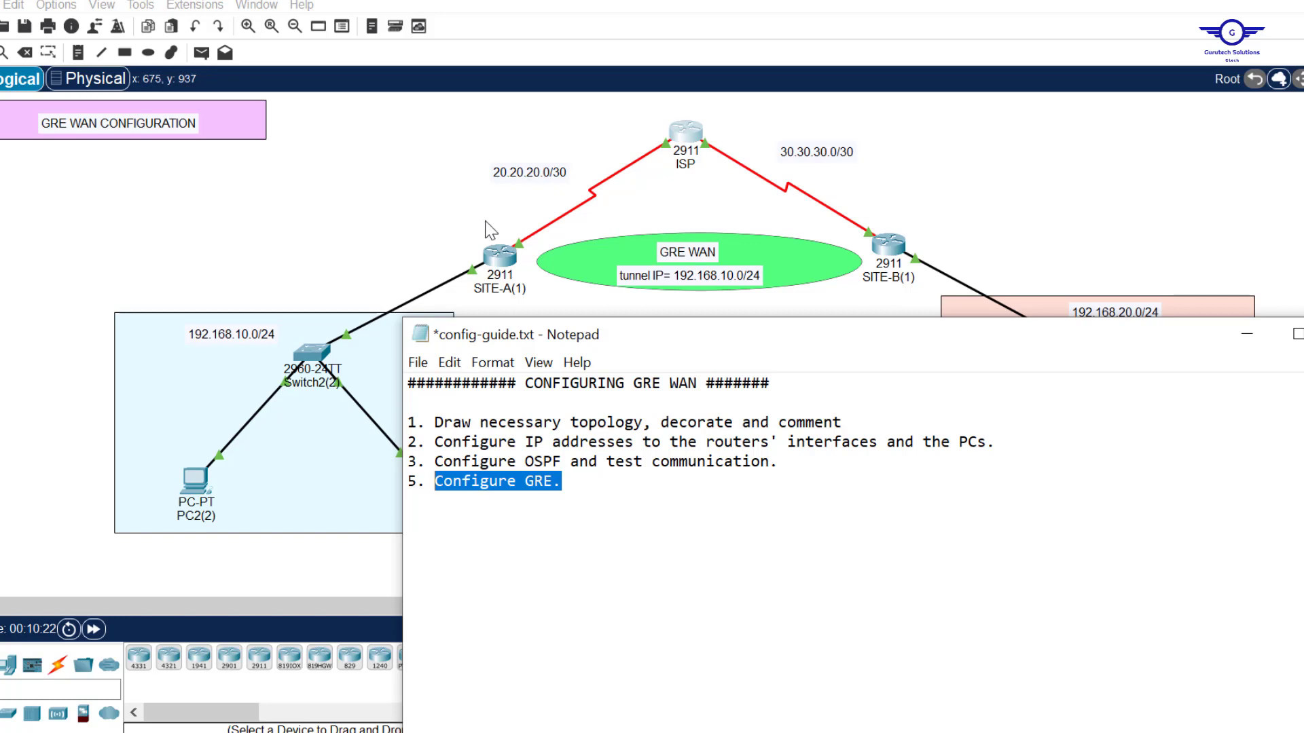
pyautogui.click(550, 295)
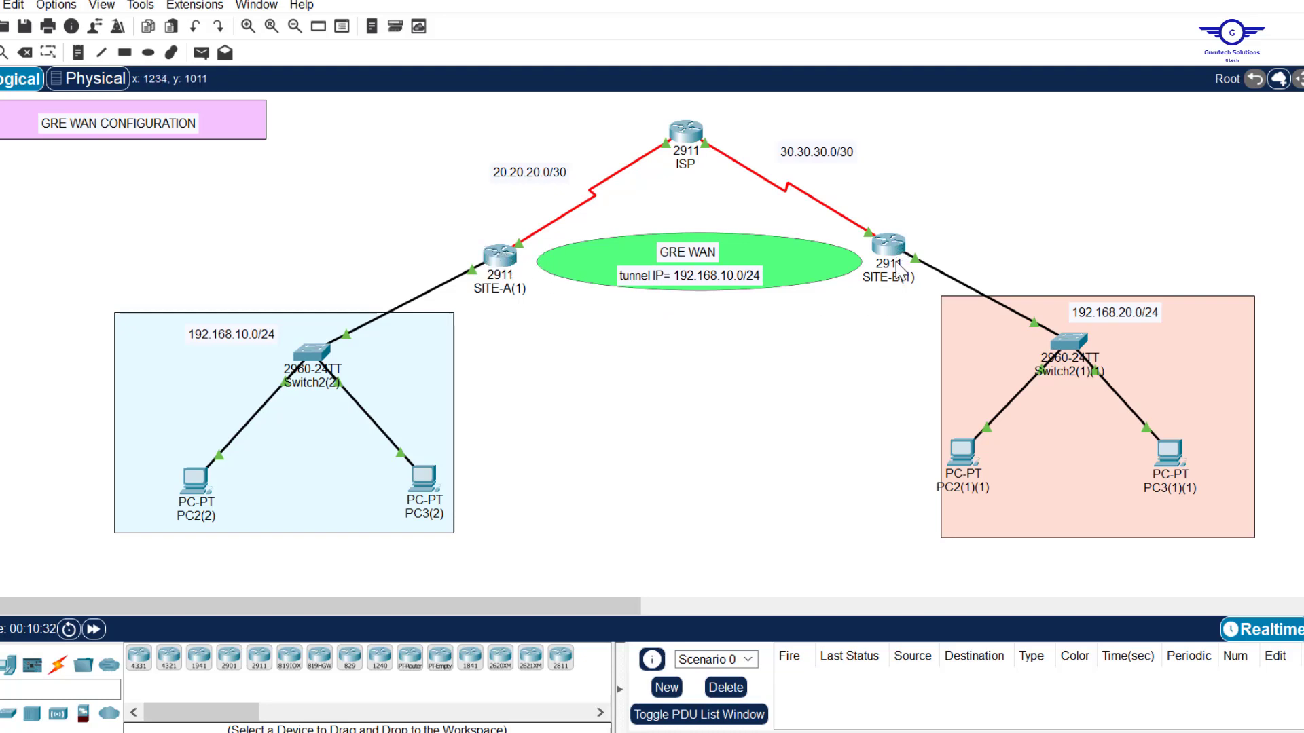
# - Open the SITE-A router's command line and enter global configuration mode
pyautogui.click(496, 265)
pyautogui.press('Return')
pyautogui.press('Return')
pyautogui.press('Return')
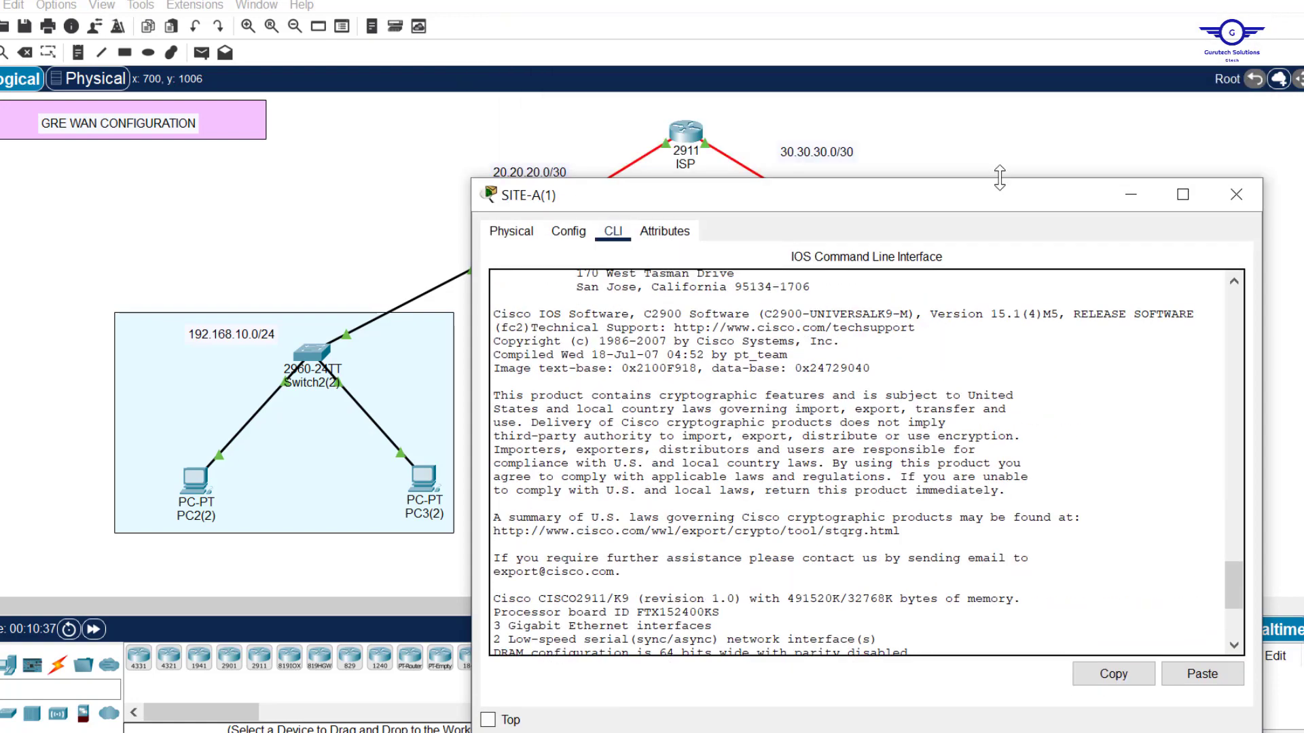
pyautogui.press('Return')
pyautogui.press('Return')
pyautogui.press('Return')
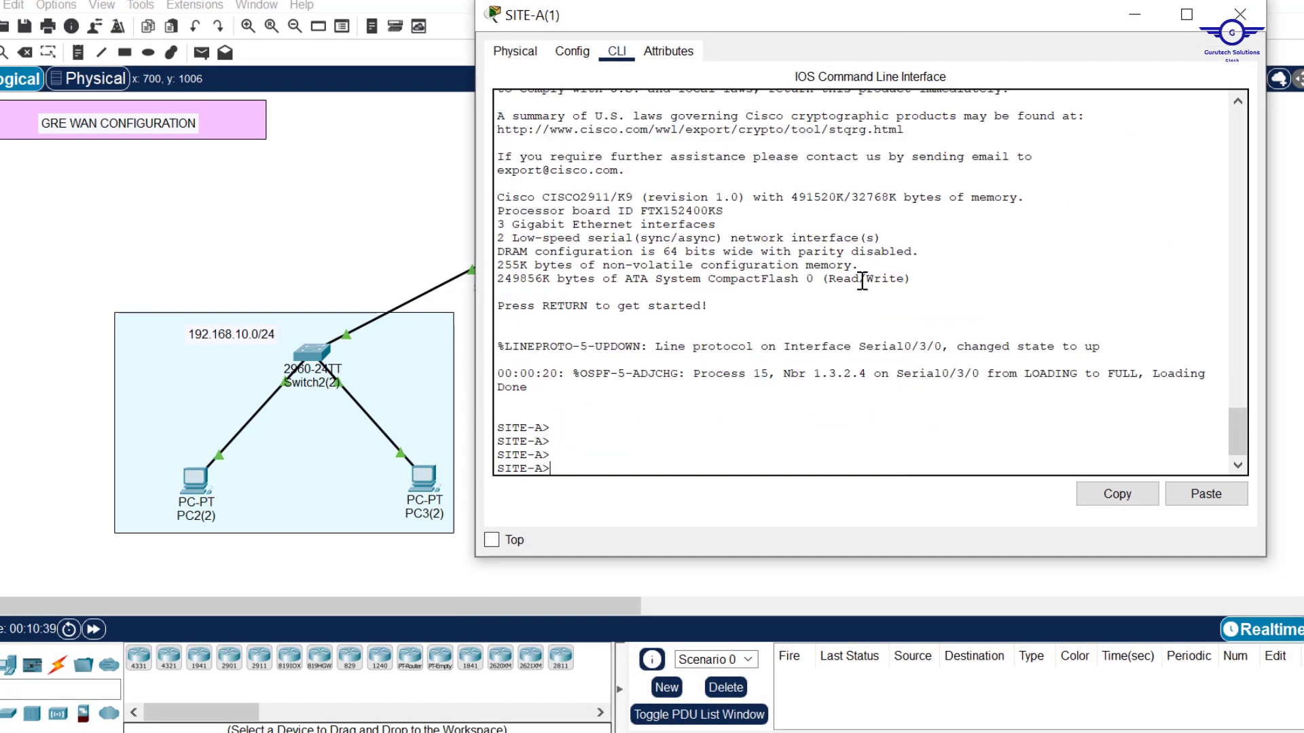
pyautogui.write('en')
pyautogui.press('Return')
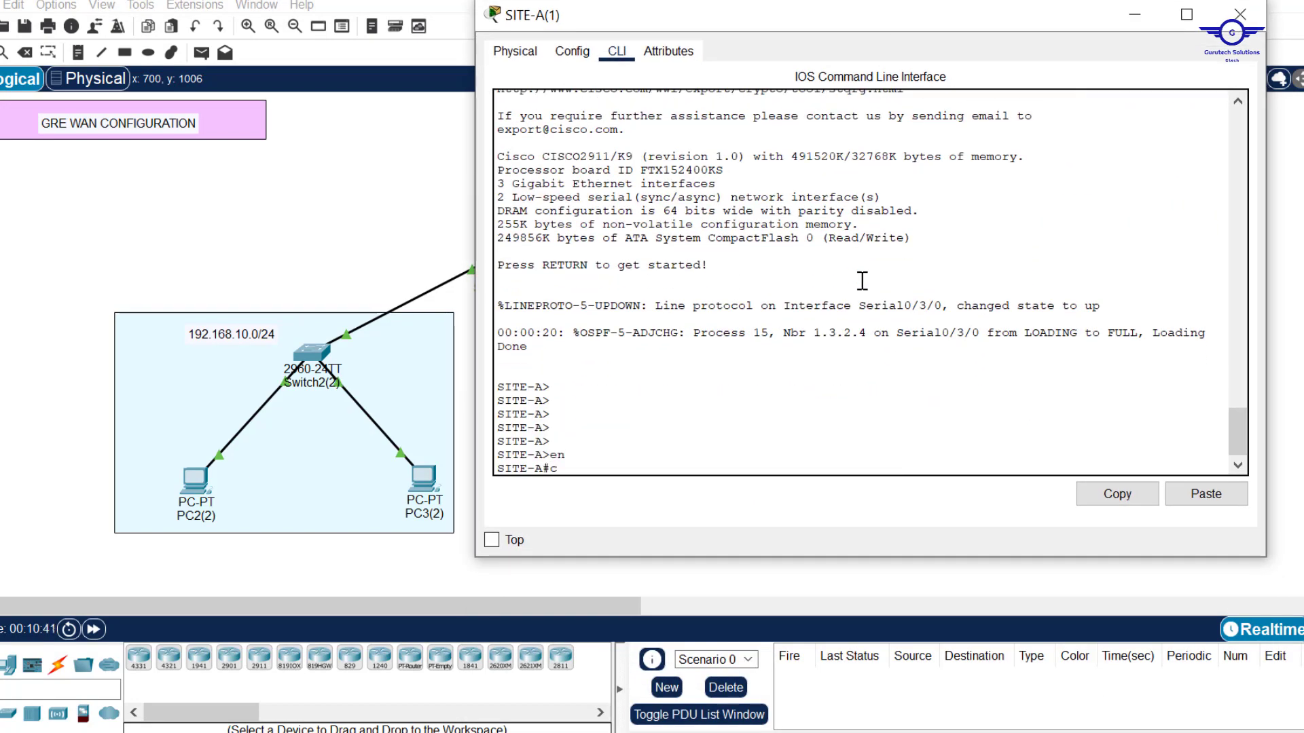
pyautogui.write('conf t')
pyautogui.press('Return')
pyautogui.press('Return')
pyautogui.press('Return')
pyautogui.press('Return')
pyautogui.press('Return')
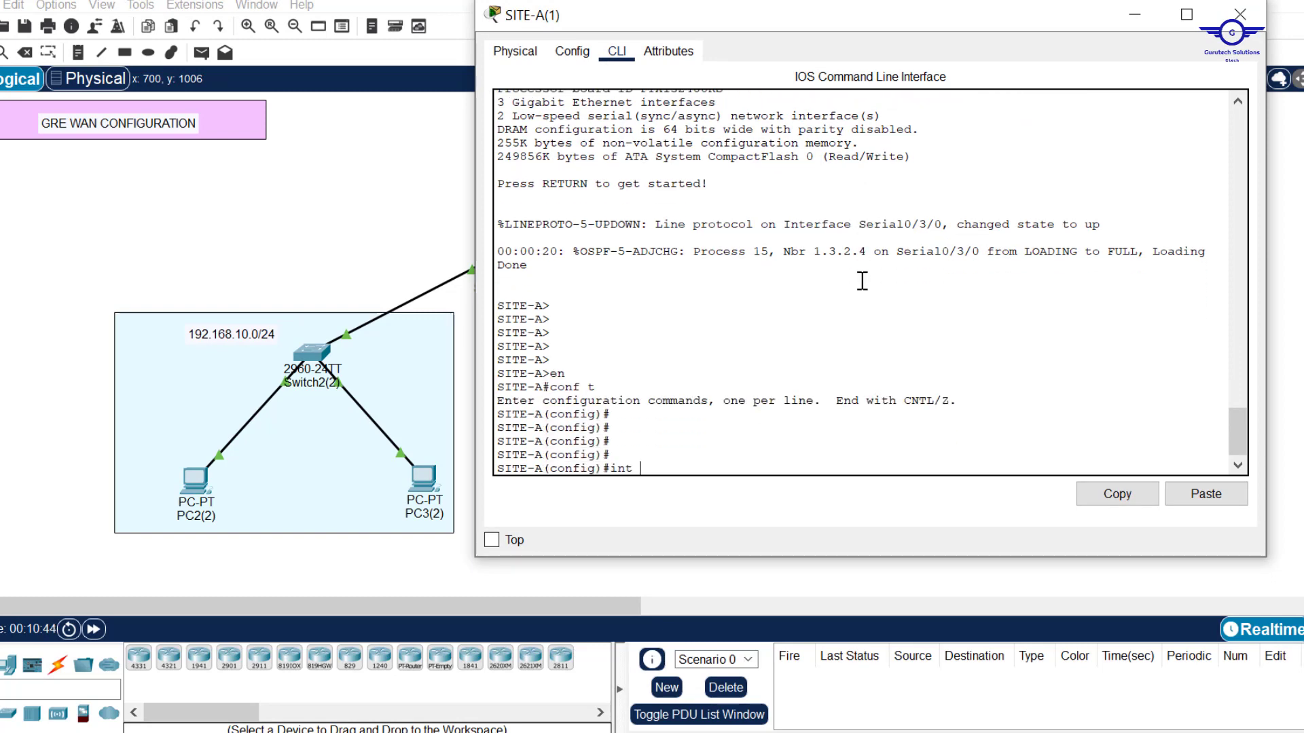
# - Create tunnel interface 2 on the SITE-A router and enter its configuration mode
pyautogui.write('int tunn')
pyautogui.press('Tab')
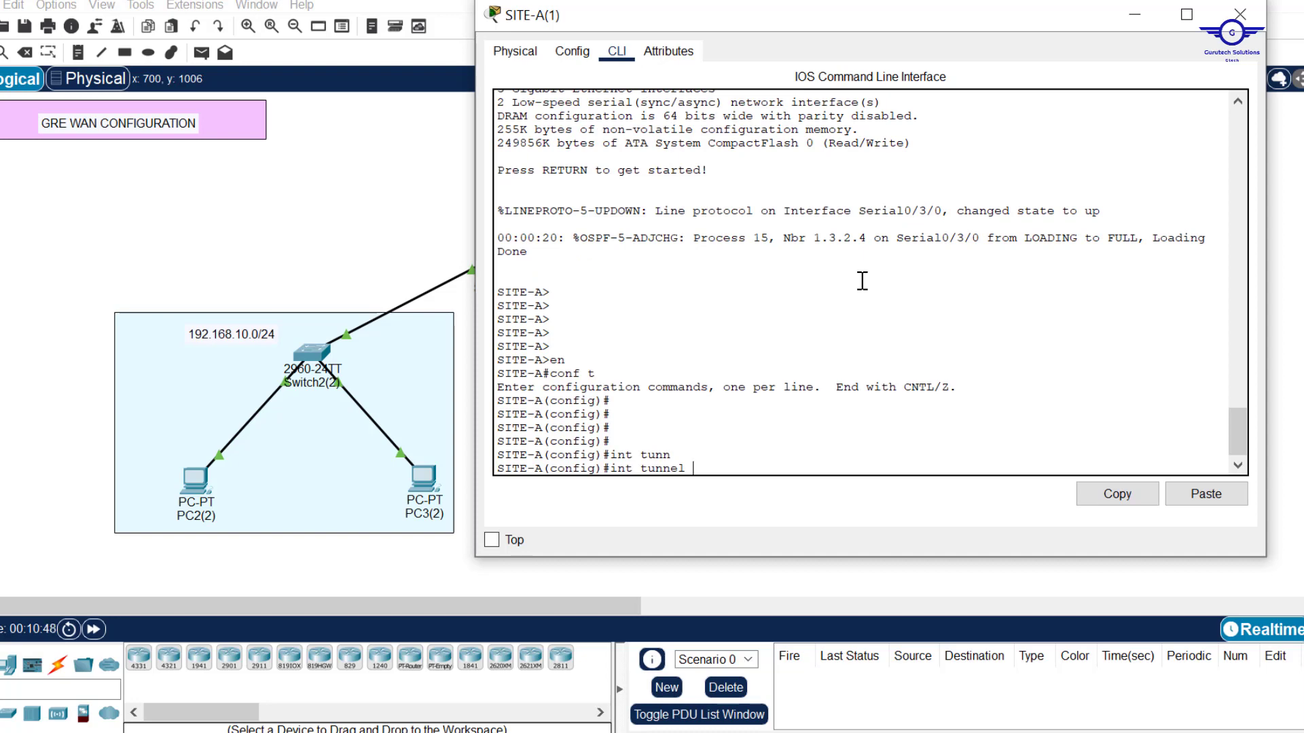
pyautogui.write('2')
pyautogui.press('Return')
pyautogui.press('Return')
pyautogui.press('Return')
pyautogui.press('Return')
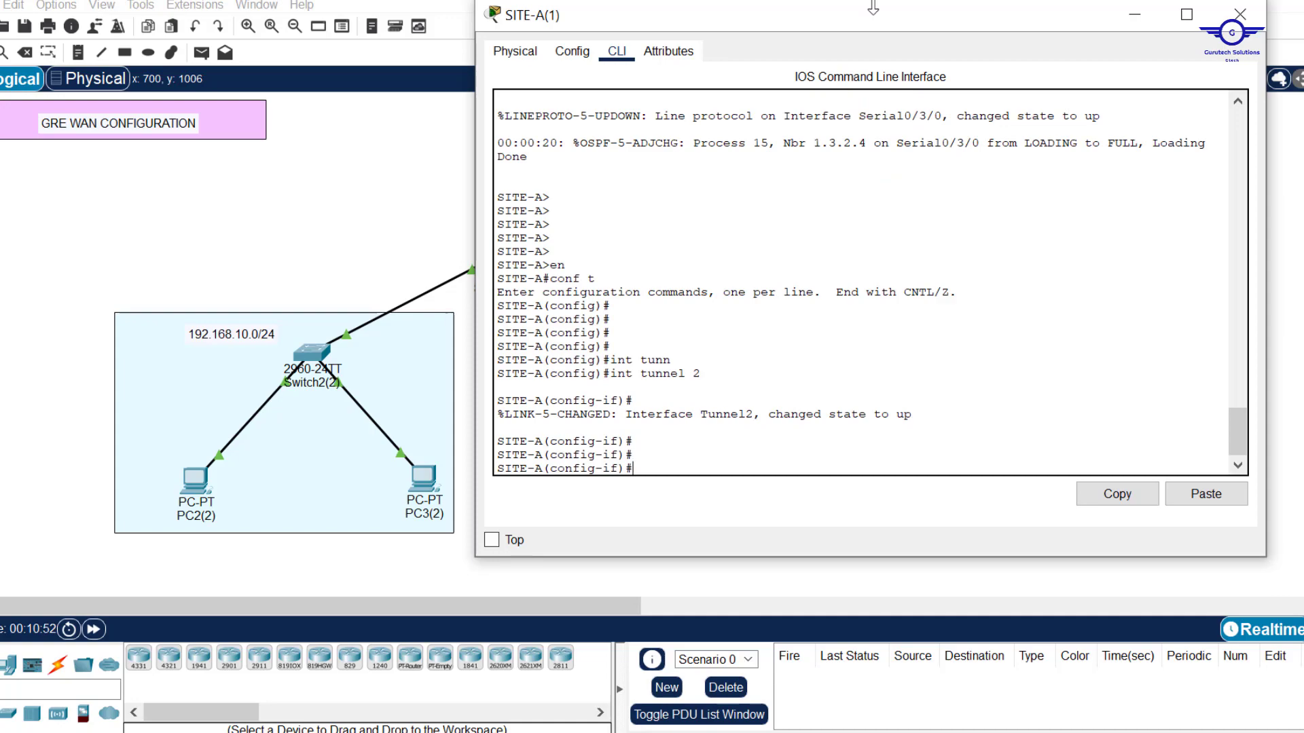
# - Check the tunnel network label on the topology and begin tunnel 2's IP address command with 192.168.10
pyautogui.moveTo(874, 12); pyautogui.dragTo(741, 309)
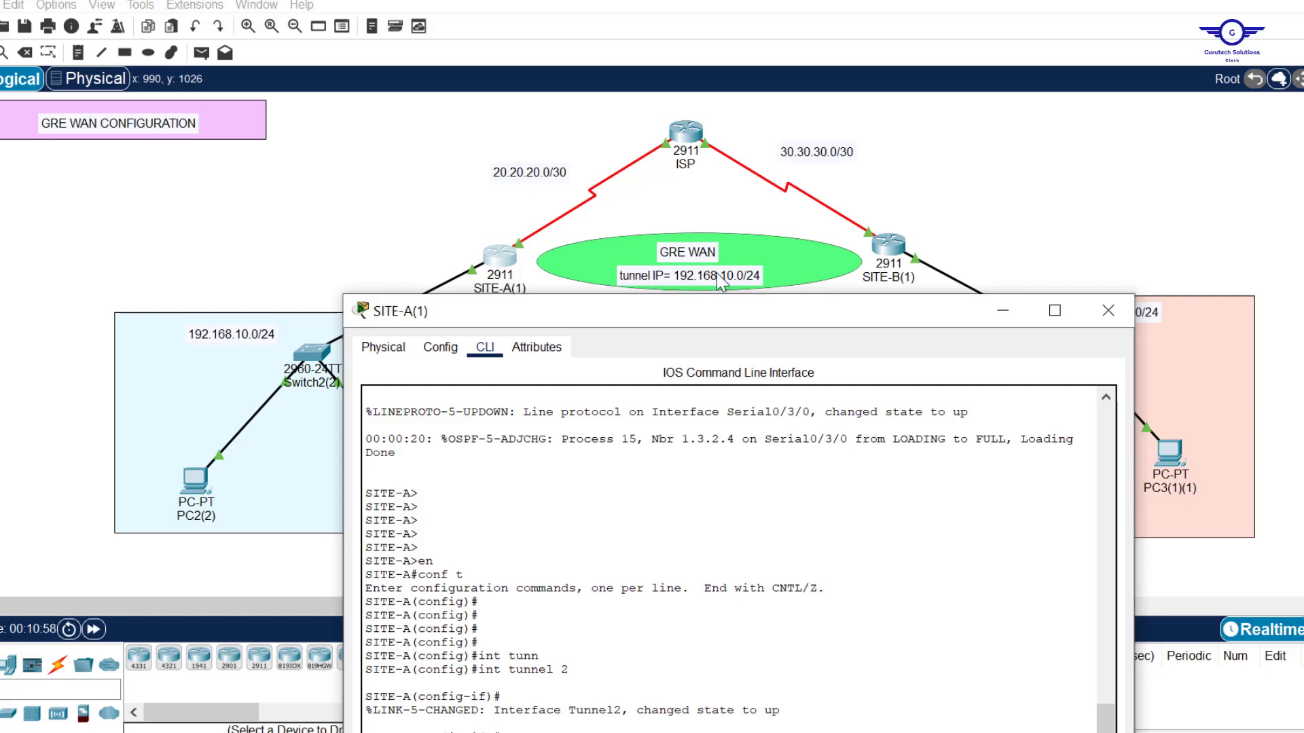
pyautogui.moveTo(763, 311); pyautogui.dragTo(794, 58)
pyautogui.write('ip ')
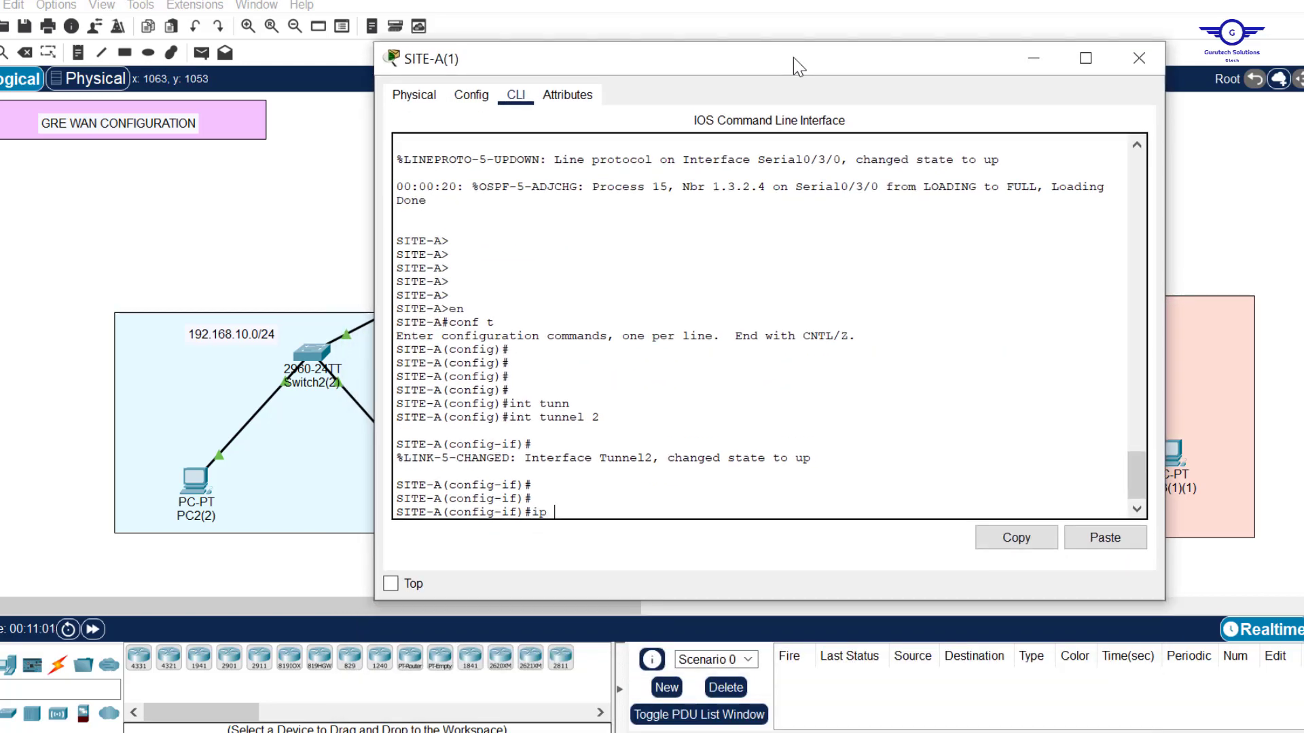
pyautogui.write('add 192.168.10')
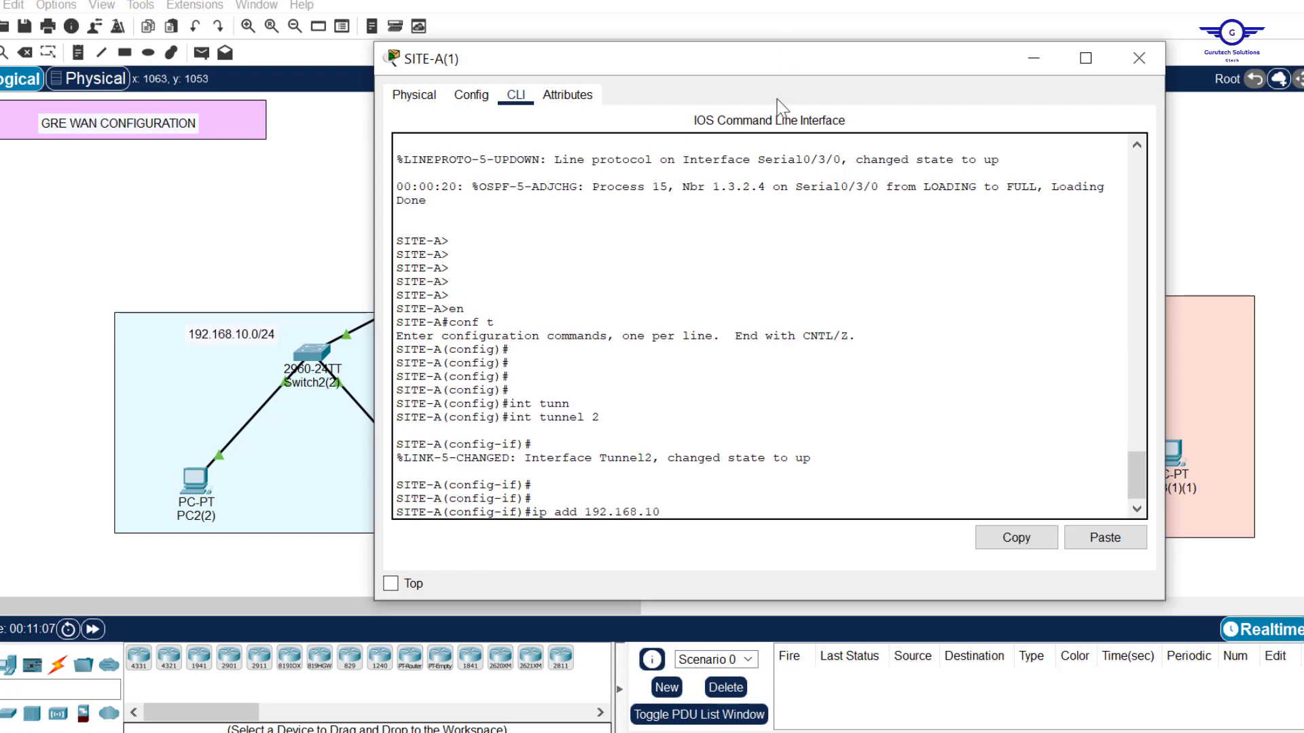
# - Change the tunnel IP label in the GRE WAN ellipse to 192.168.100.0/24
pyautogui.moveTo(787, 54); pyautogui.dragTo(752, 326)
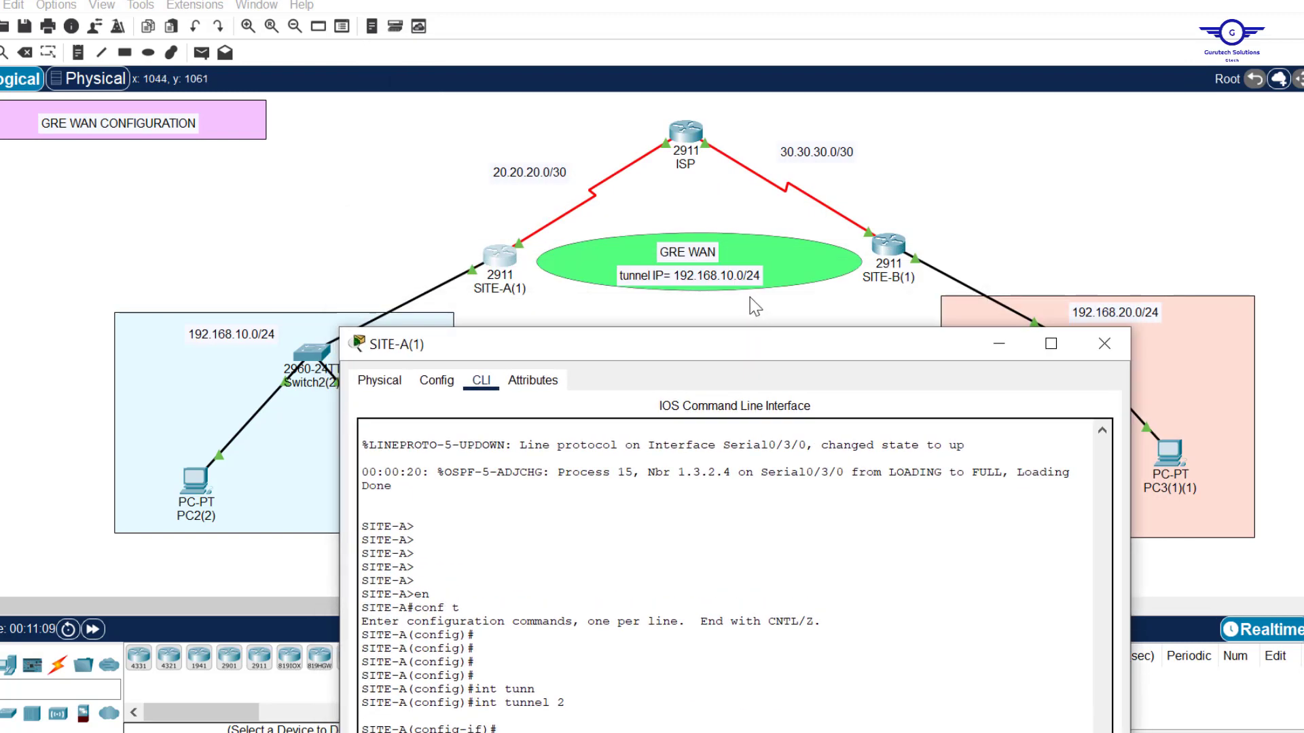
pyautogui.click(744, 280)
pyautogui.click(743, 280)
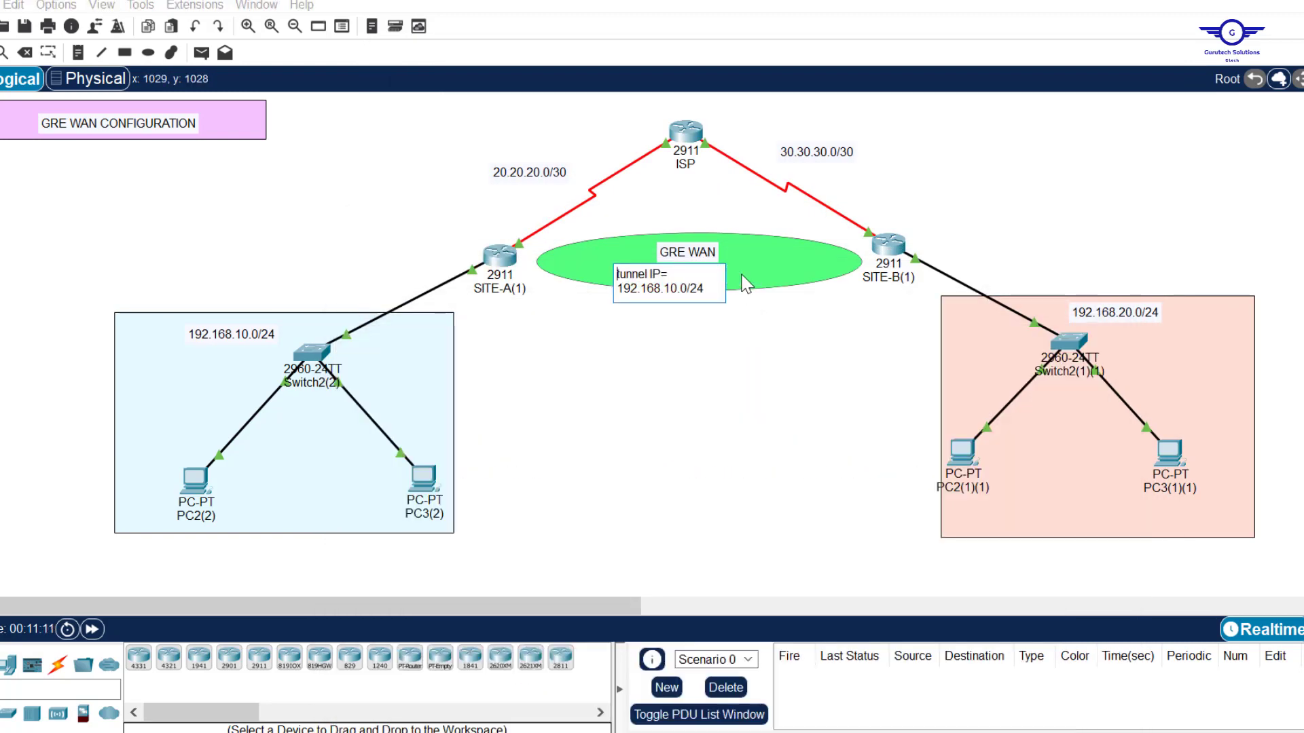
pyautogui.click(682, 388)
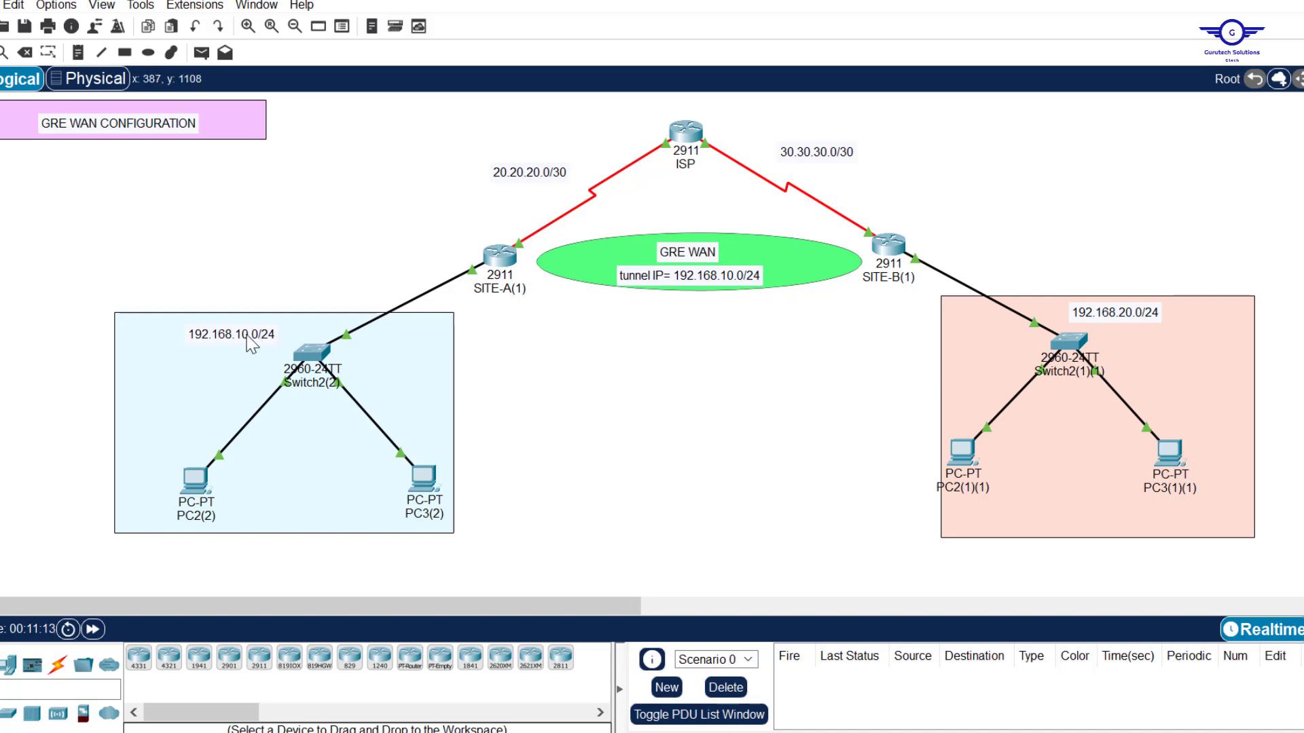
pyautogui.doubleClick(734, 279)
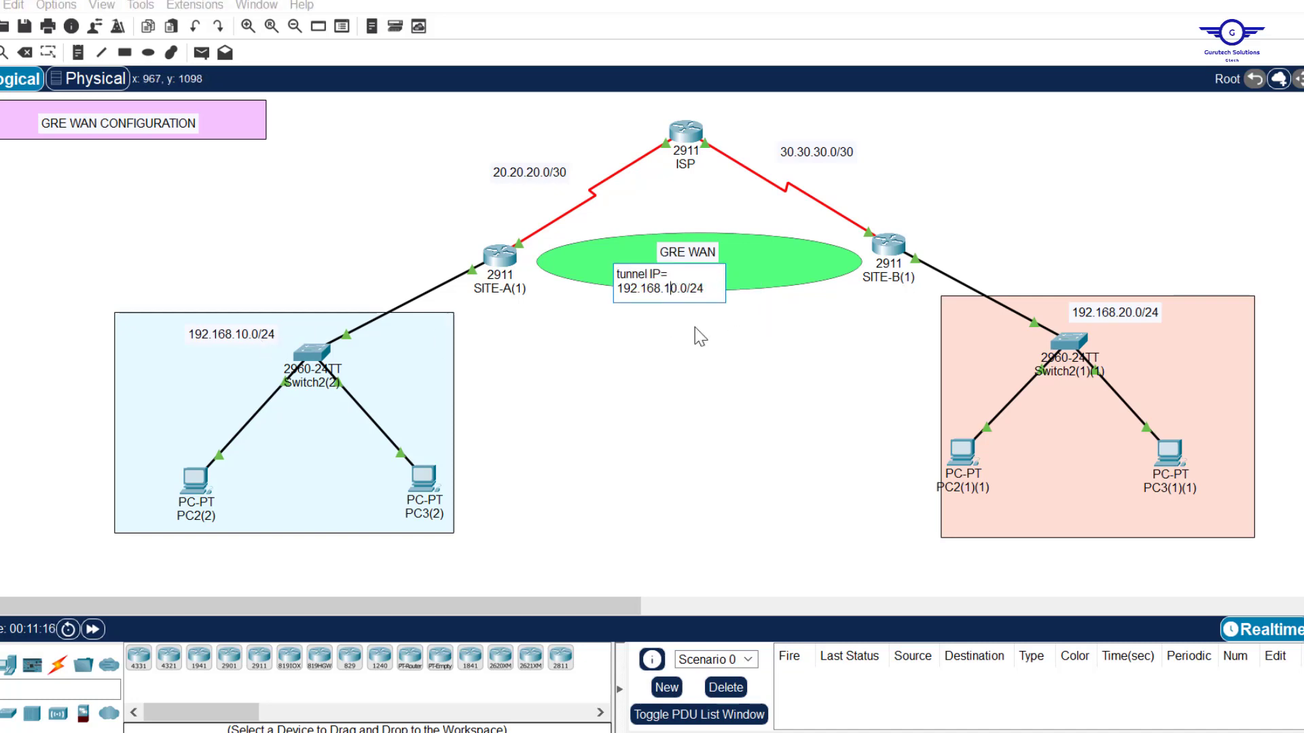
pyautogui.write('0')
# - Return to SITE-A's command line and complete tunnel 2's address as 192.168.100.5 with mask 255.255.255.0
pyautogui.click(521, 262)
pyautogui.moveTo(728, 350); pyautogui.dragTo(786, 132)
pyautogui.write('0')
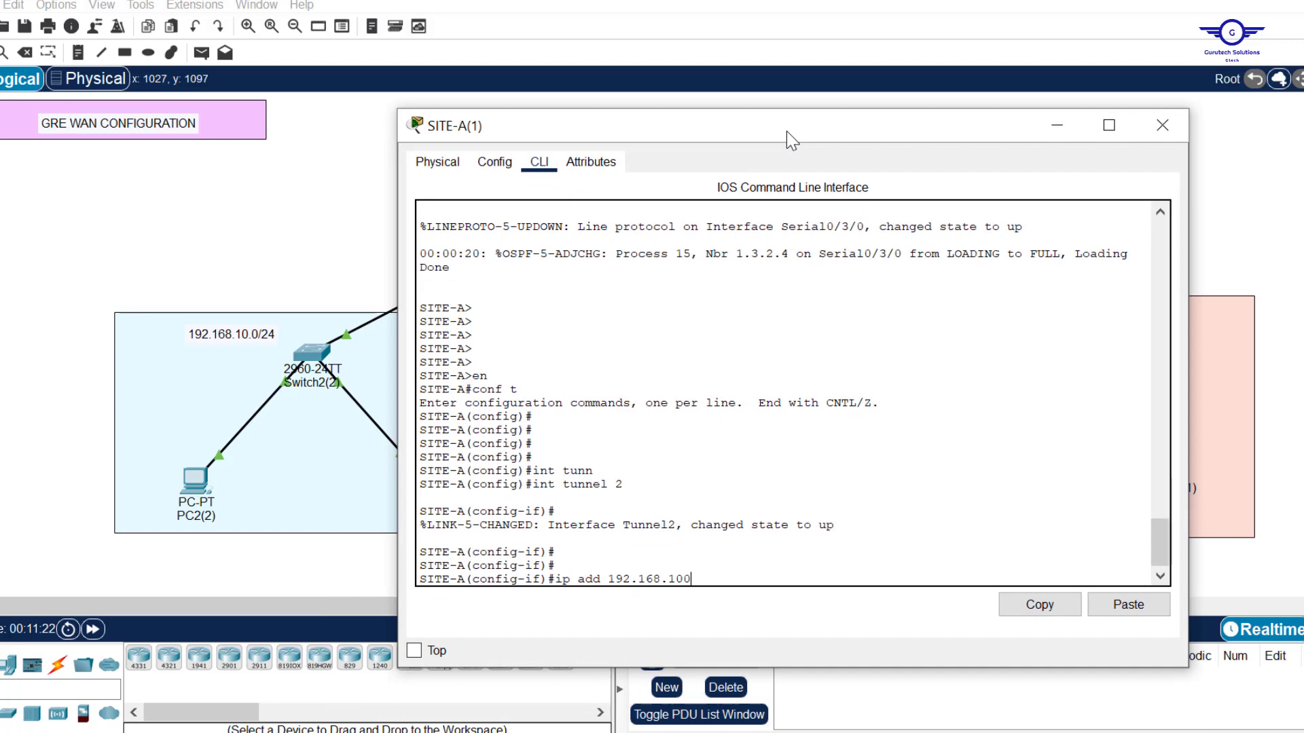
pyautogui.write('.5 255')
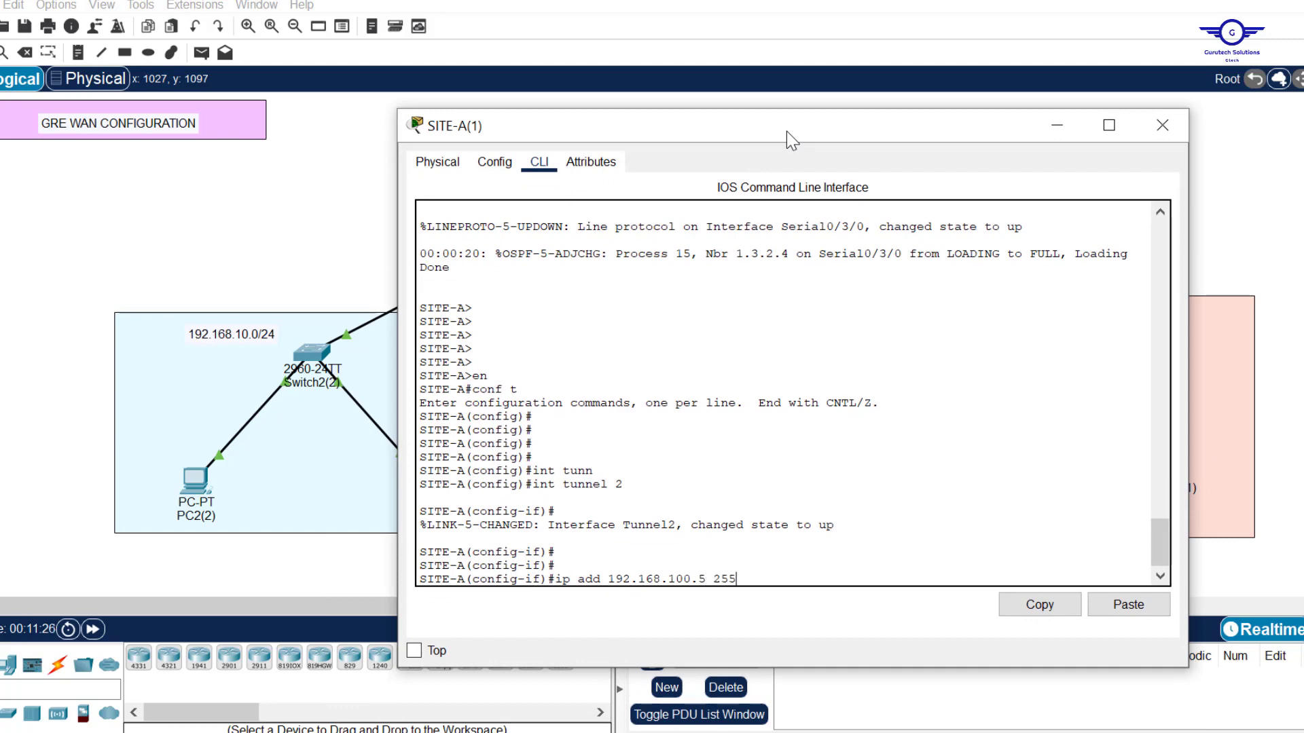
pyautogui.write('.255.255.0')
pyautogui.press('Return')
pyautogui.press('Return')
pyautogui.press('Return')
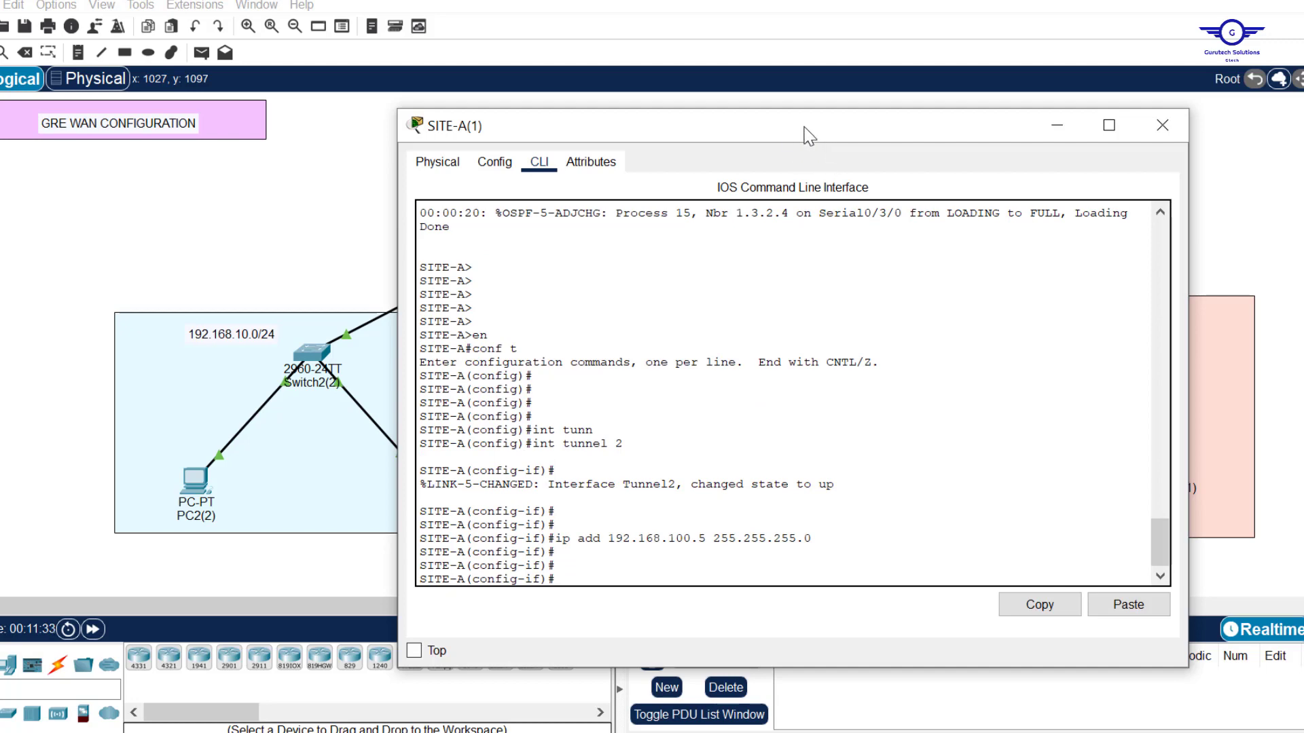
# - List the available interface commands on SITE-A and set tunnel 2's source to se0/3/0
pyautogui.moveTo(804, 127); pyautogui.dragTo(804, 117)
pyautogui.write('?')
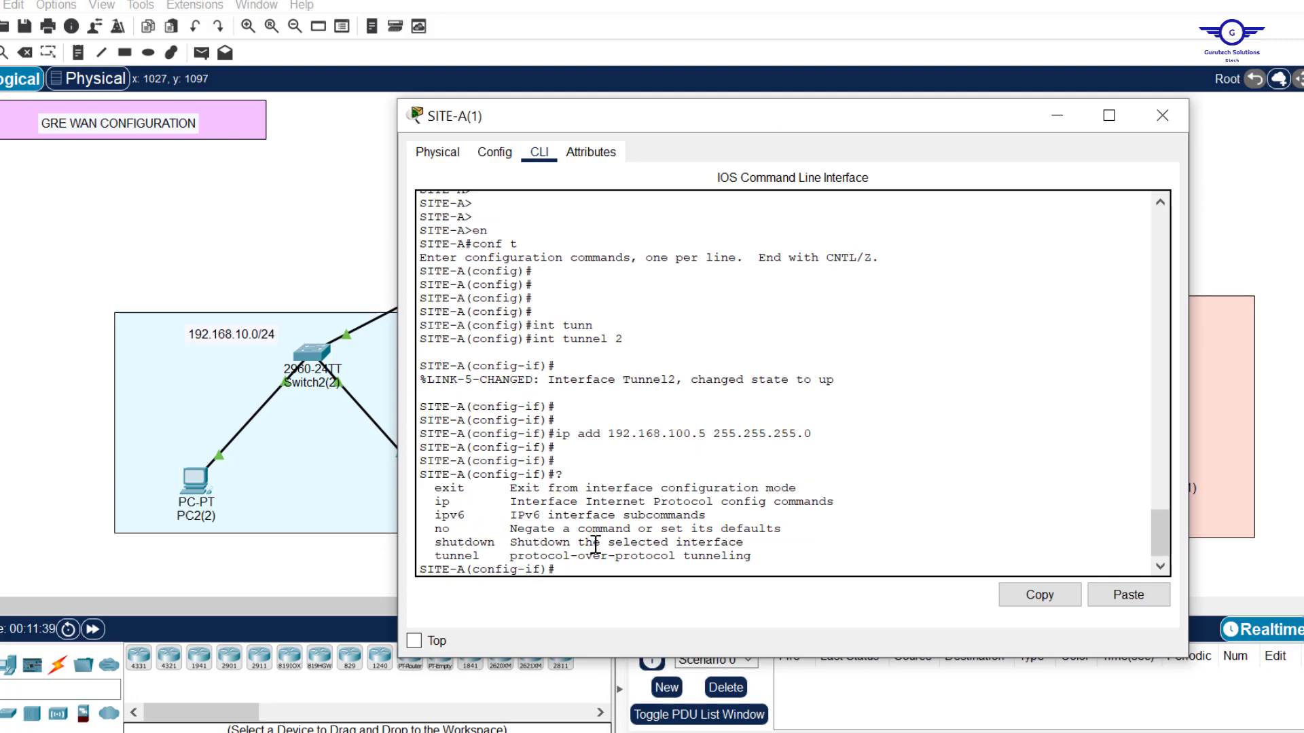
pyautogui.write('nn')
pyautogui.press('Tab')
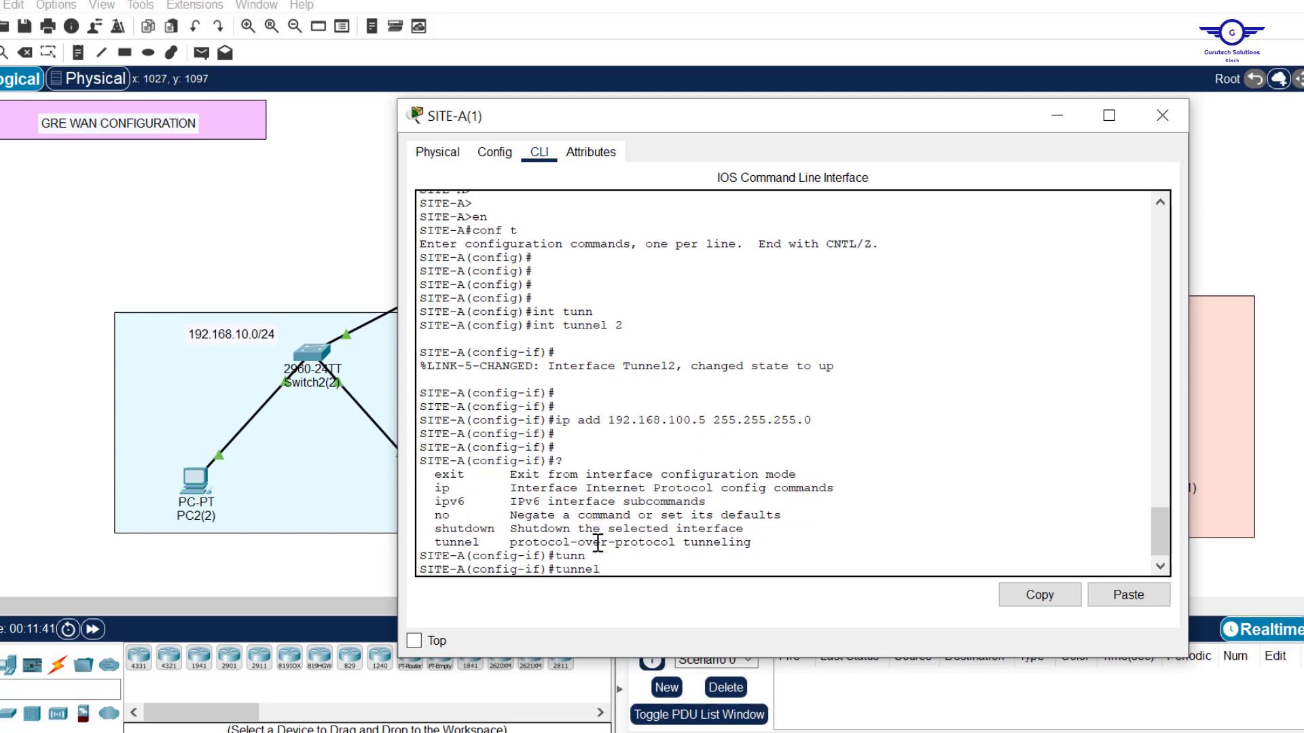
pyautogui.write('s')
pyautogui.press('Tab')
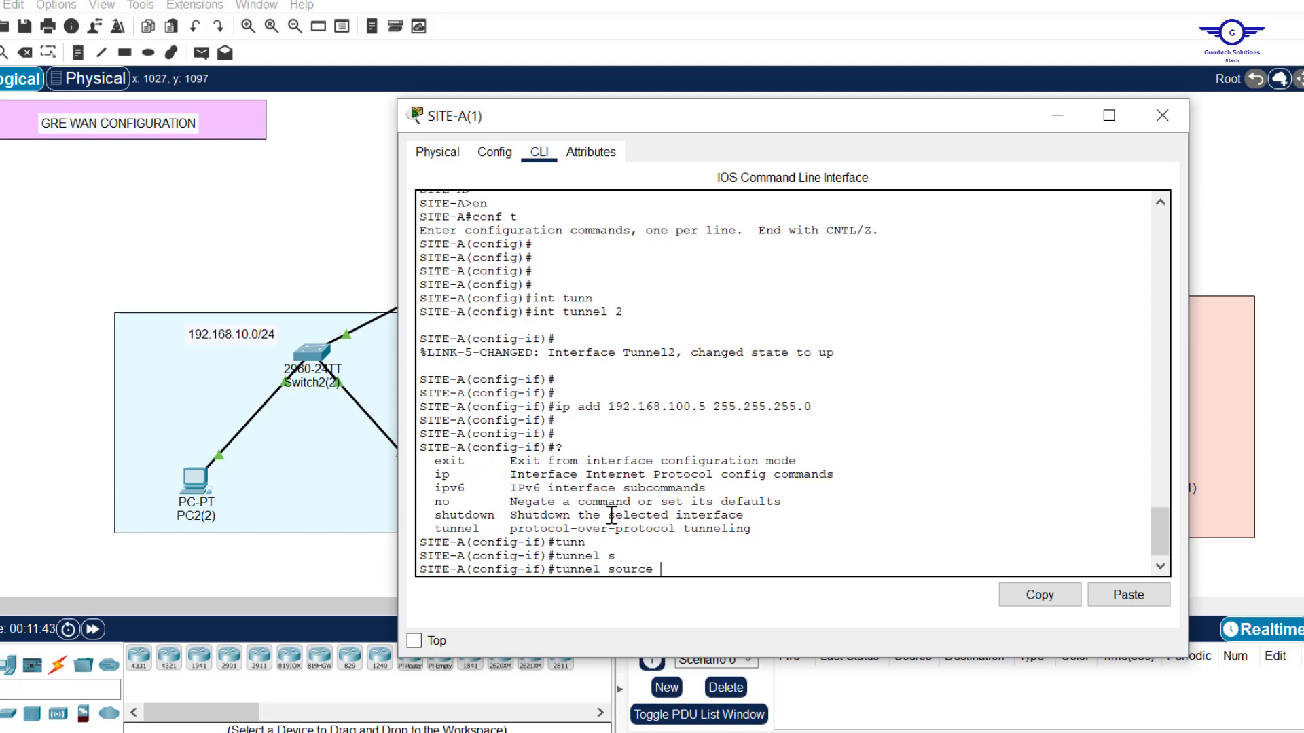
pyautogui.click(380, 231)
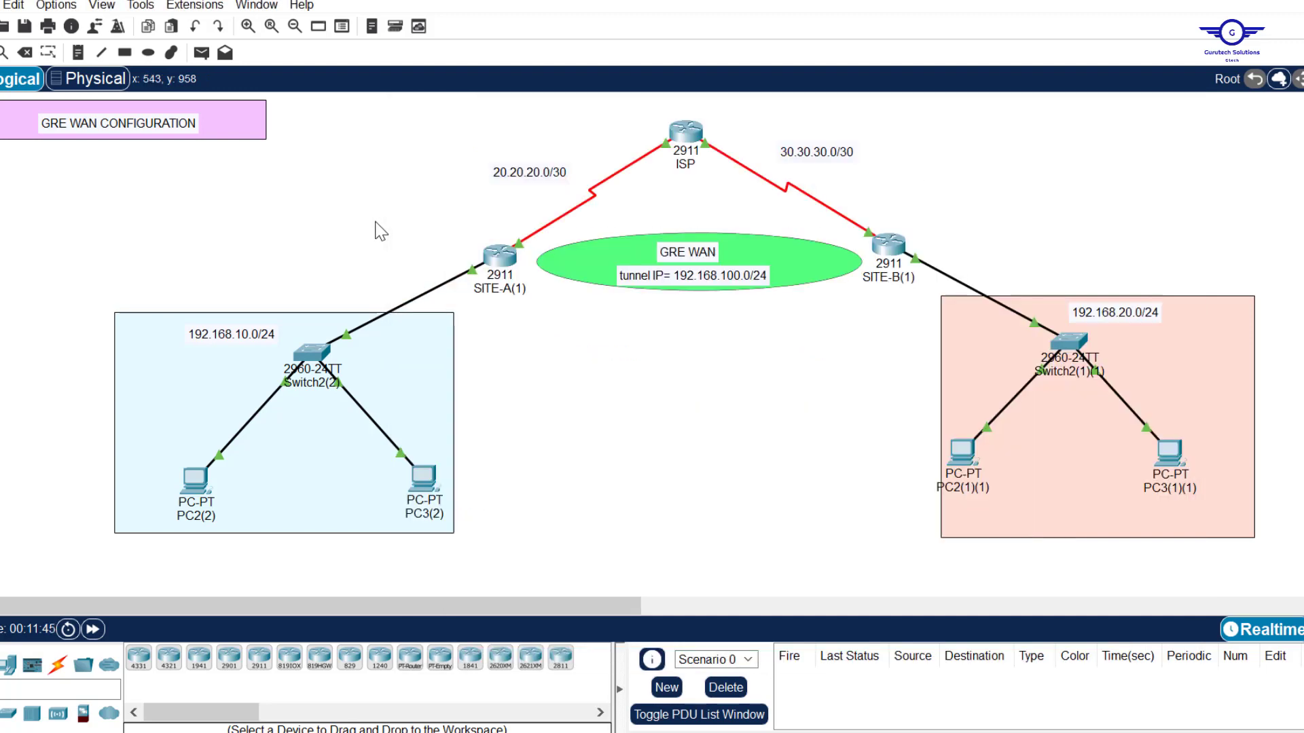
pyautogui.moveTo(524, 250)
pyautogui.click(500, 256)
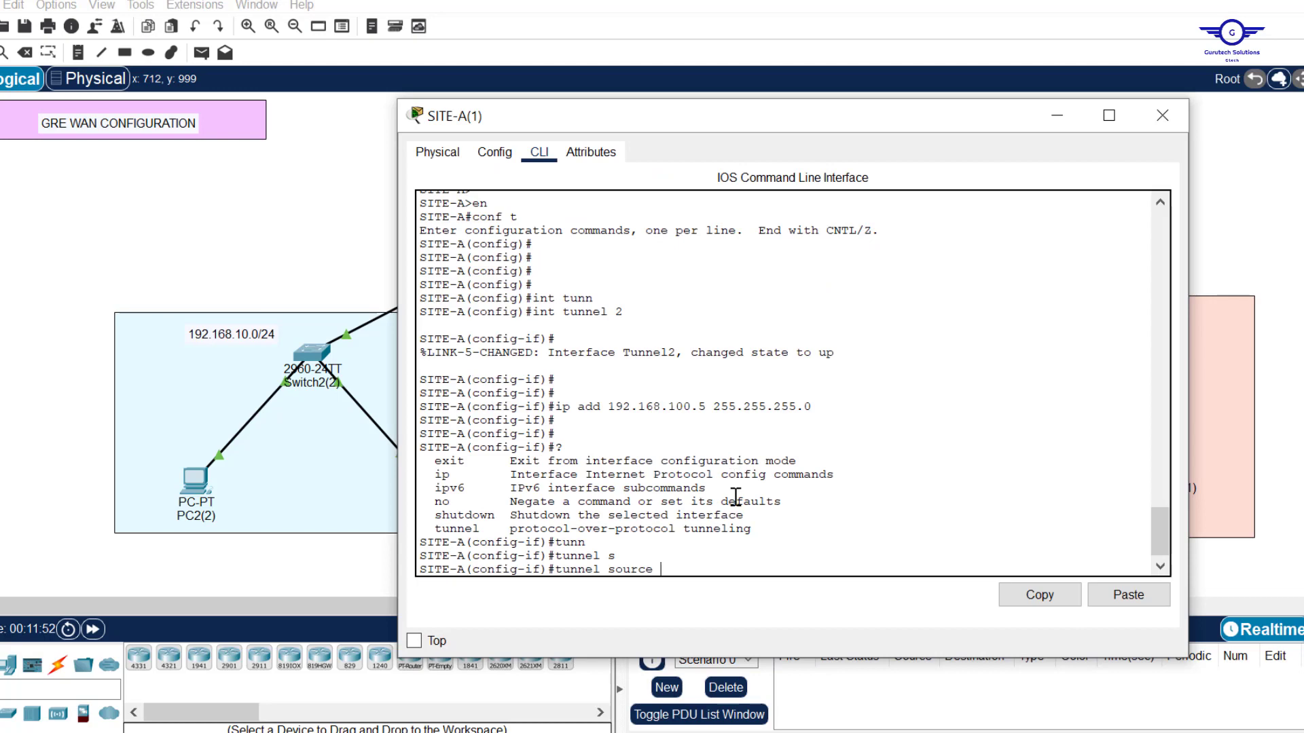
pyautogui.write('0/3/0')
pyautogui.press('Return')
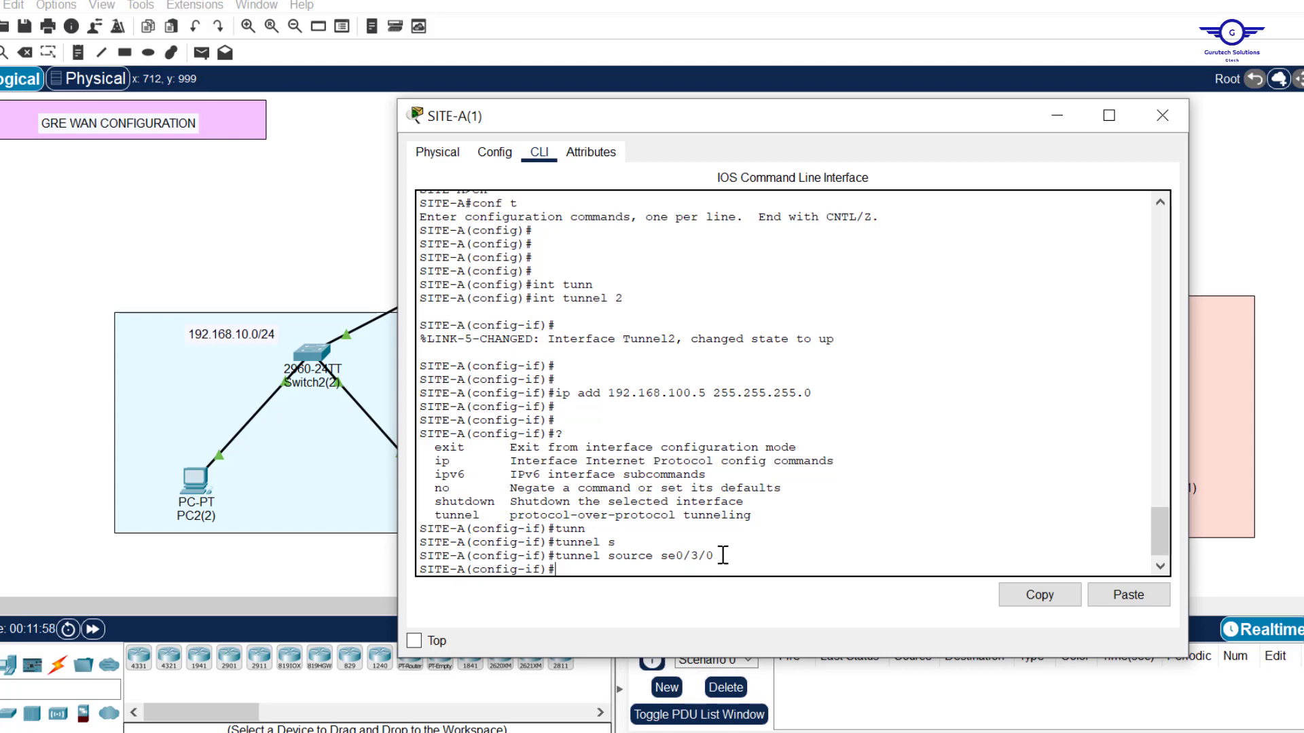
pyautogui.moveTo(720, 557); pyautogui.dragTo(661, 558)
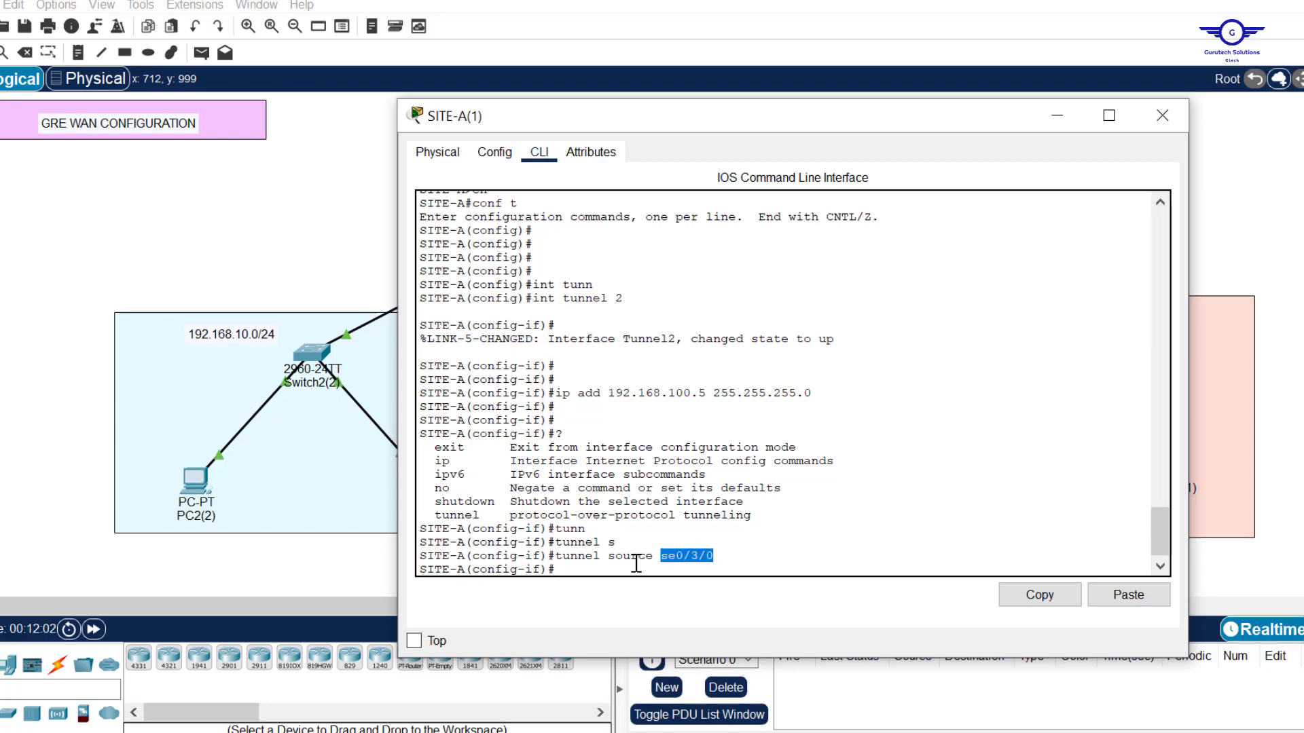
pyautogui.click(635, 562)
pyautogui.write('dest')
pyautogui.press('Tab')
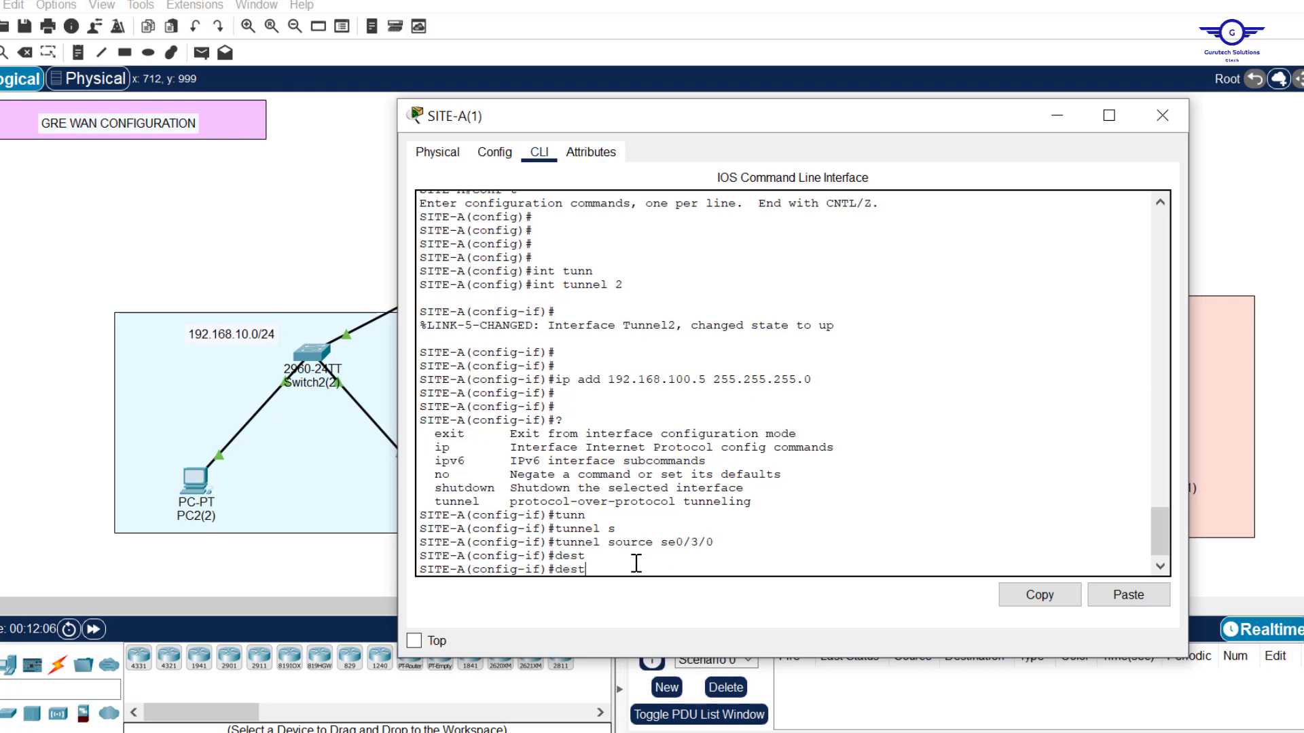
pyautogui.press('BackSpace')
pyautogui.press('BackSpace')
pyautogui.press('BackSpace')
pyautogui.press('BackSpace')
# - Set tunnel 2's destination on SITE-A to SITE-B's serial address 30.30.30.2, checking the topology for that address
pyautogui.write('tu')
pyautogui.press('Tab')
pyautogui.write('de')
pyautogui.press('Tab')
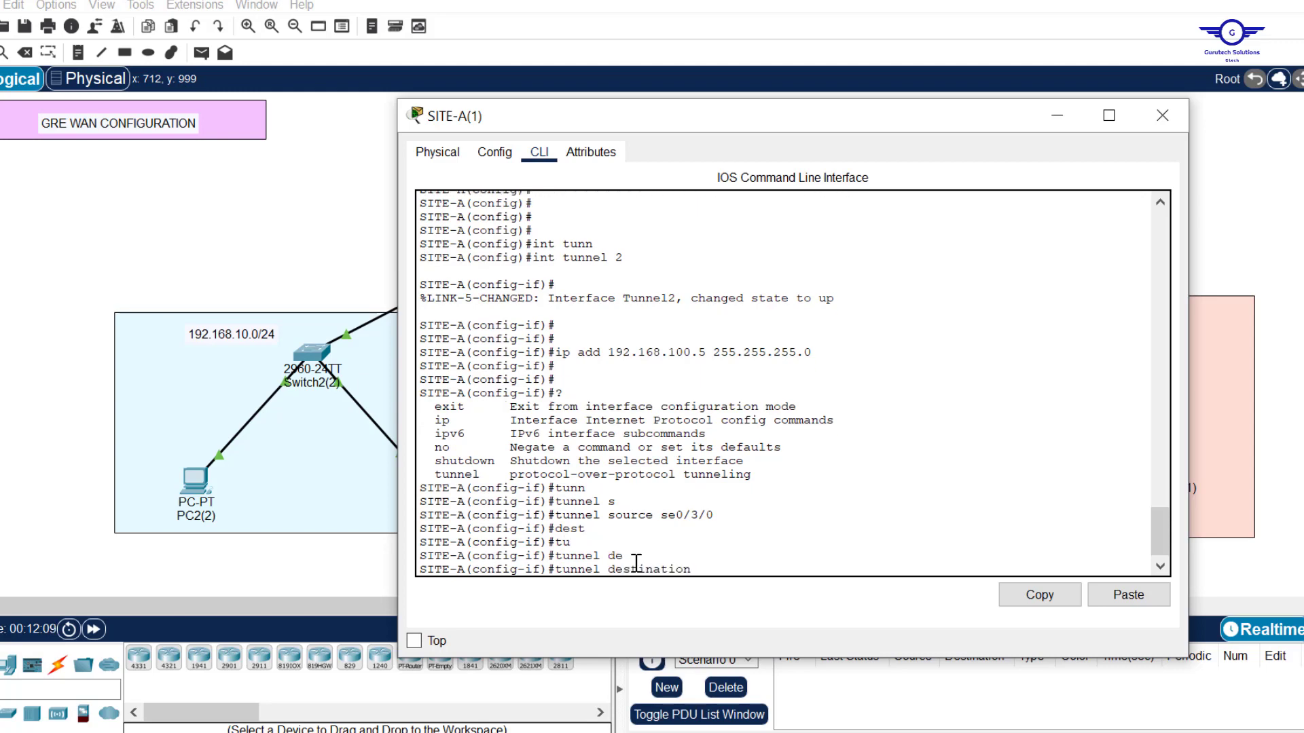
pyautogui.click(353, 257)
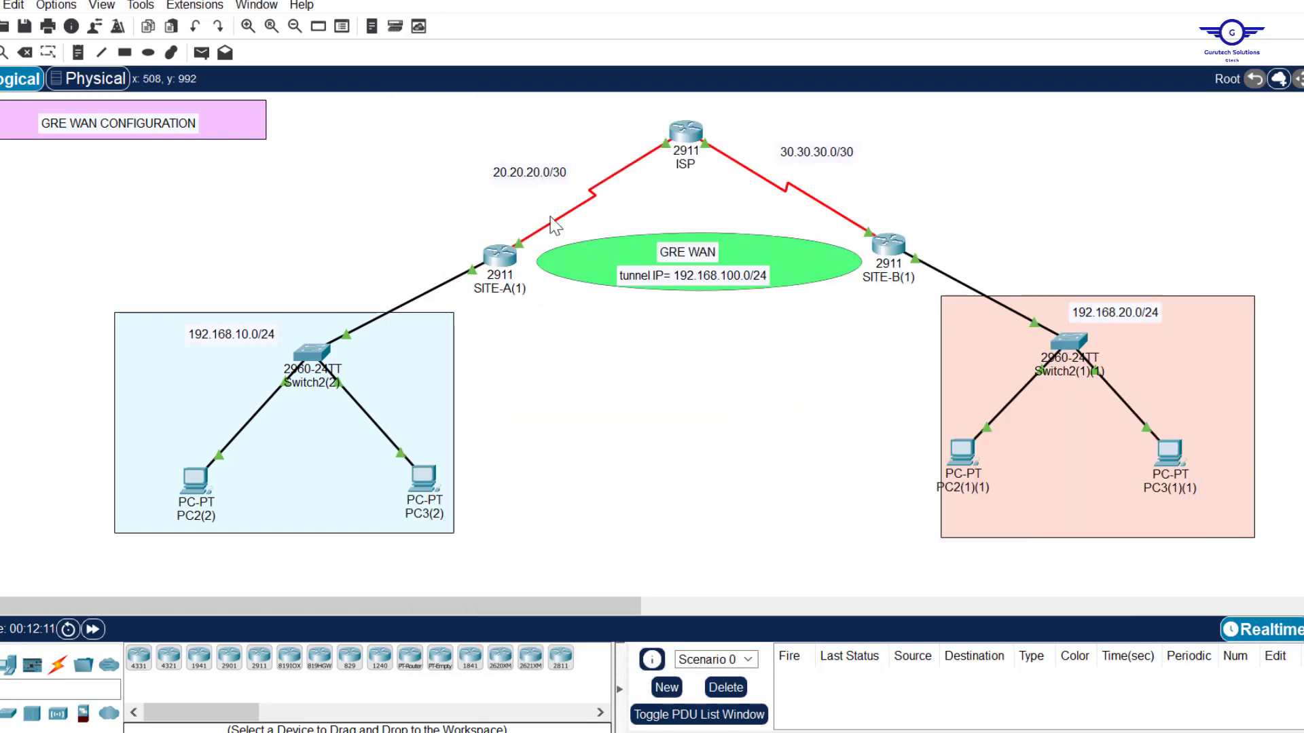
pyautogui.moveTo(872, 238)
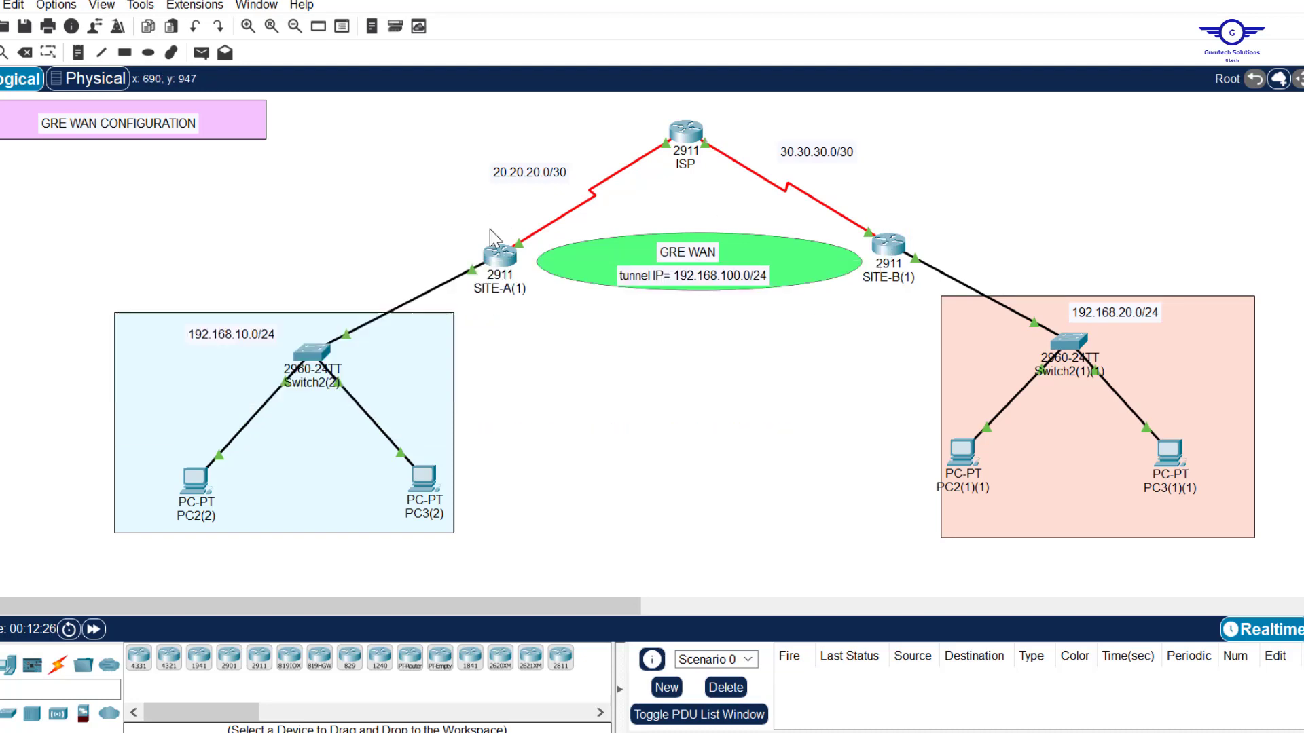
pyautogui.click(498, 252)
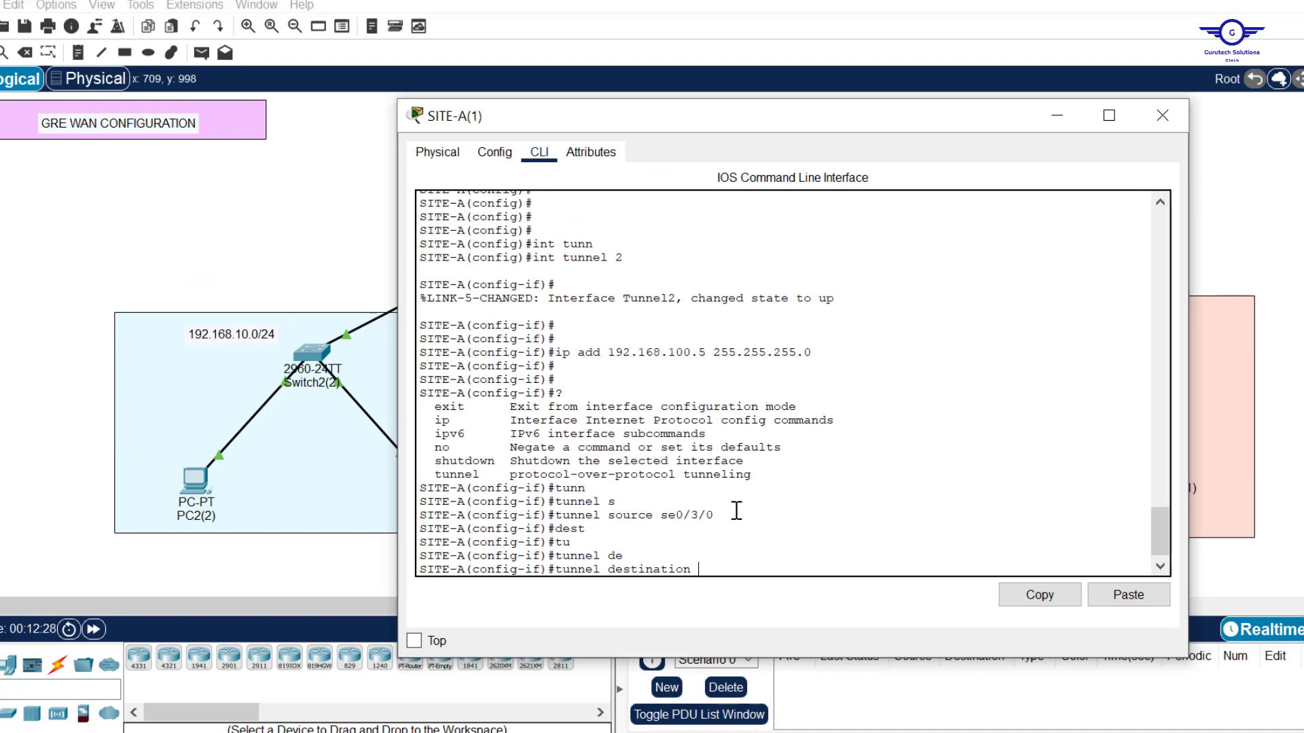
pyautogui.write('30.30.30.2')
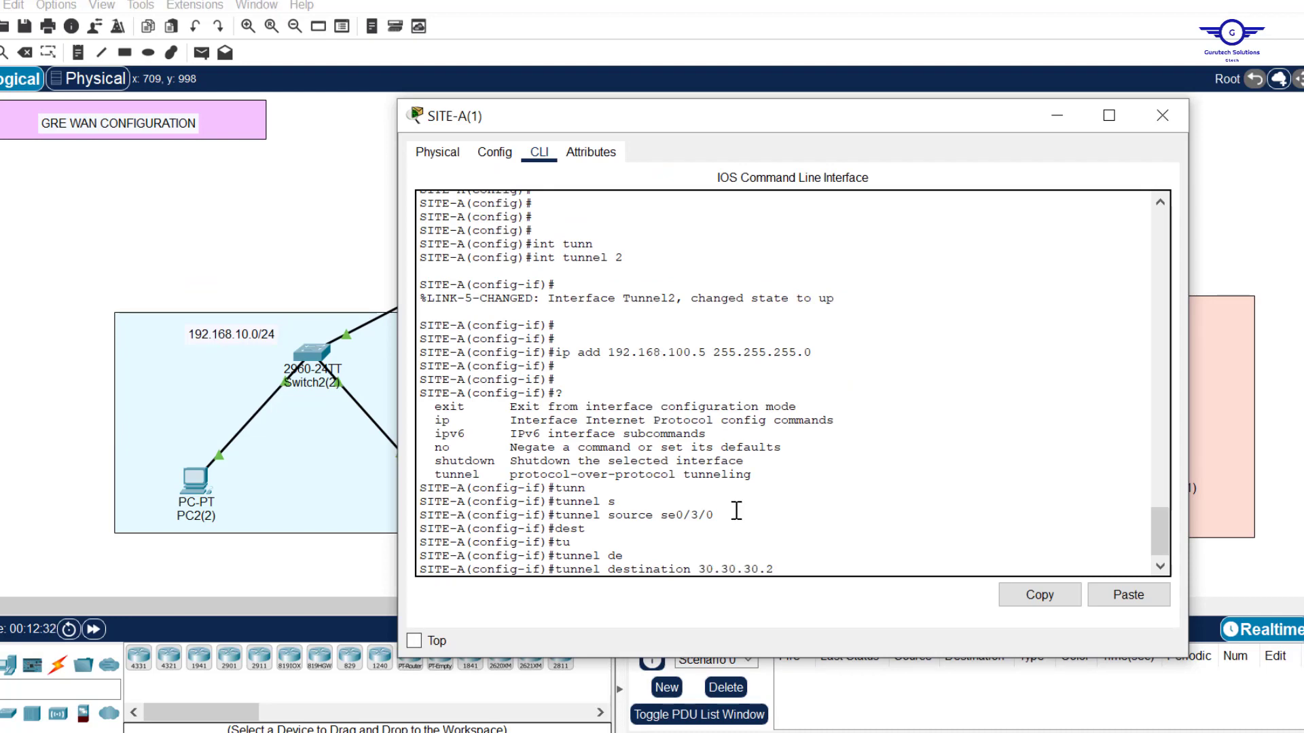
pyautogui.press('Return')
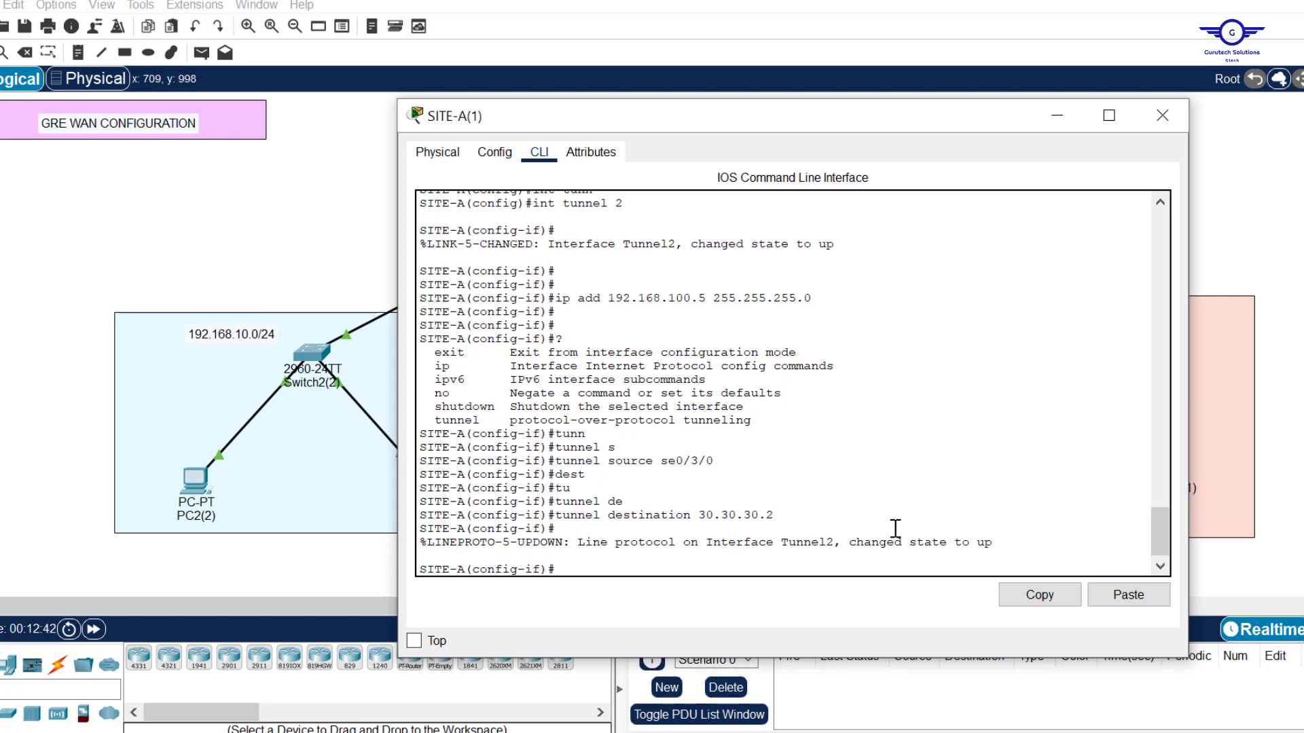
# - Exit interface configuration on SITE-A, save the running configuration with do wr, and close the router's window
pyautogui.write('ex')
pyautogui.press('Return')
pyautogui.press('Return')
pyautogui.press('Return')
pyautogui.press('Return')
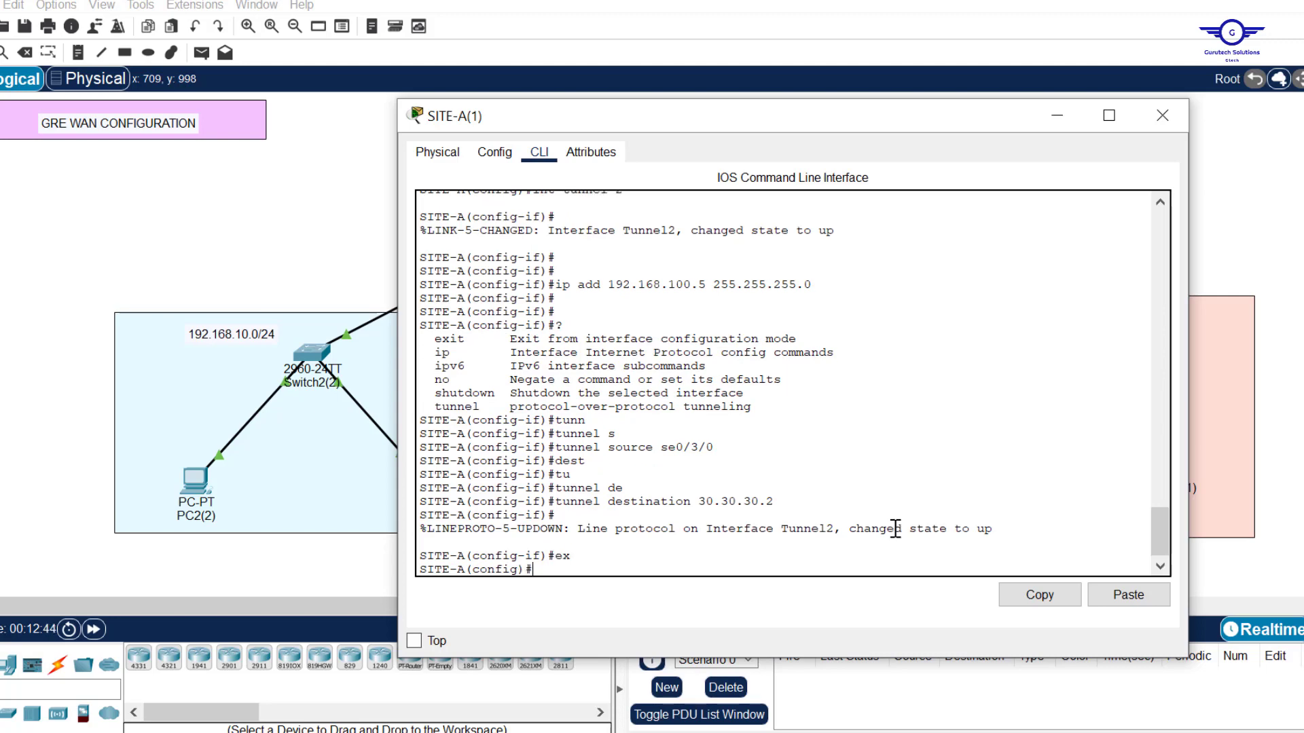
pyautogui.write('do wr')
pyautogui.press('Return')
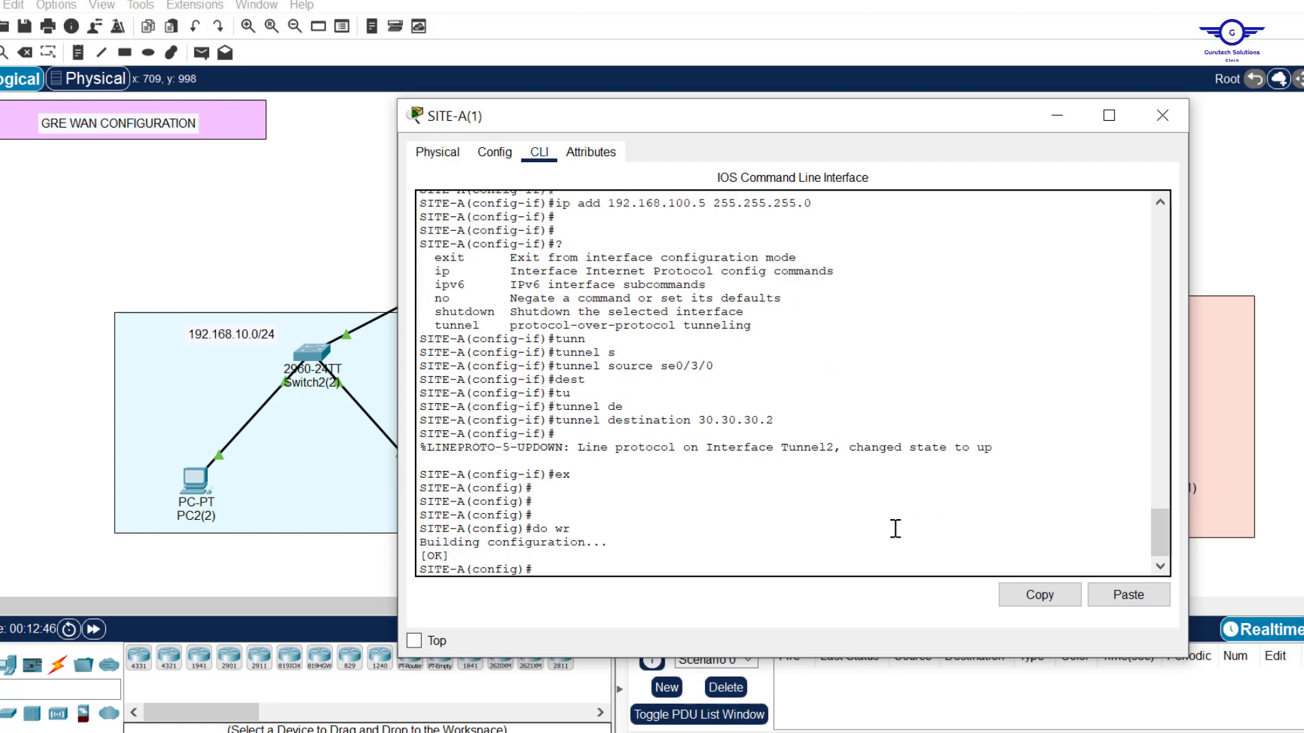
pyautogui.click(1162, 116)
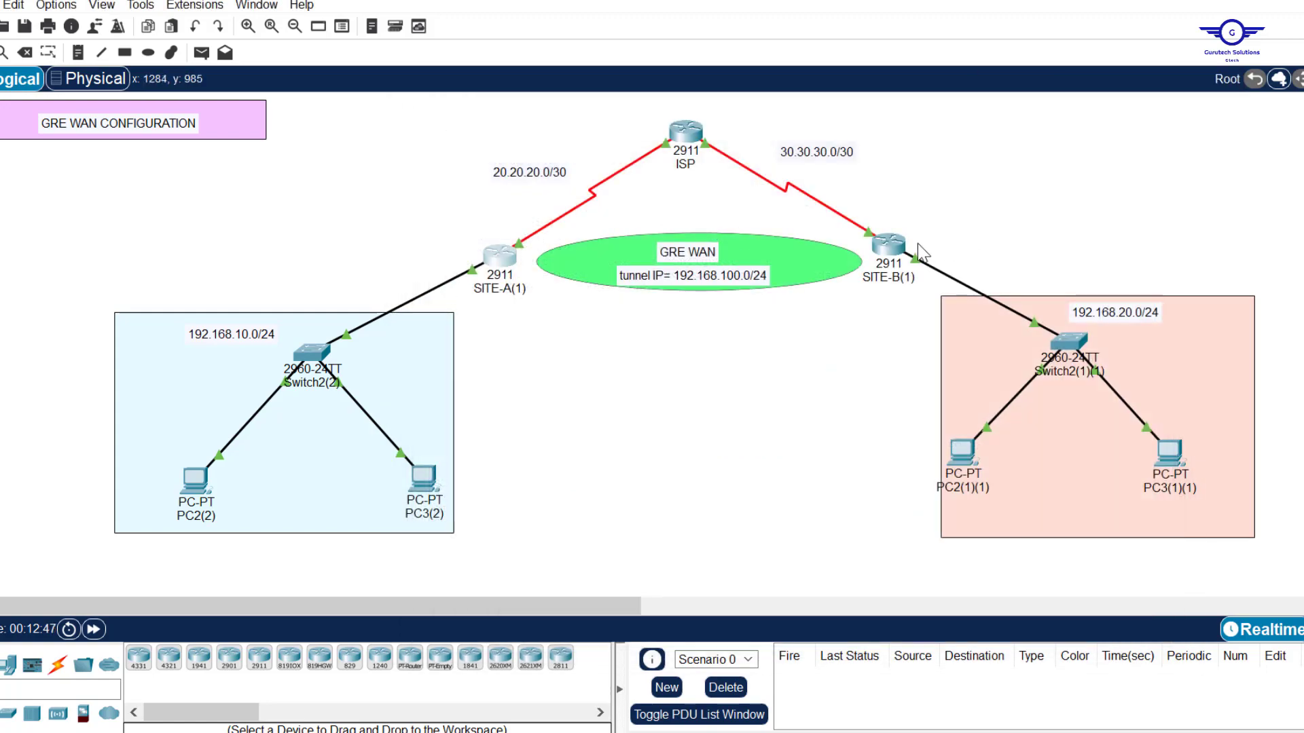
# - Open SITE-B's command line and enter privileged mode and global configuration mode
pyautogui.click(895, 257)
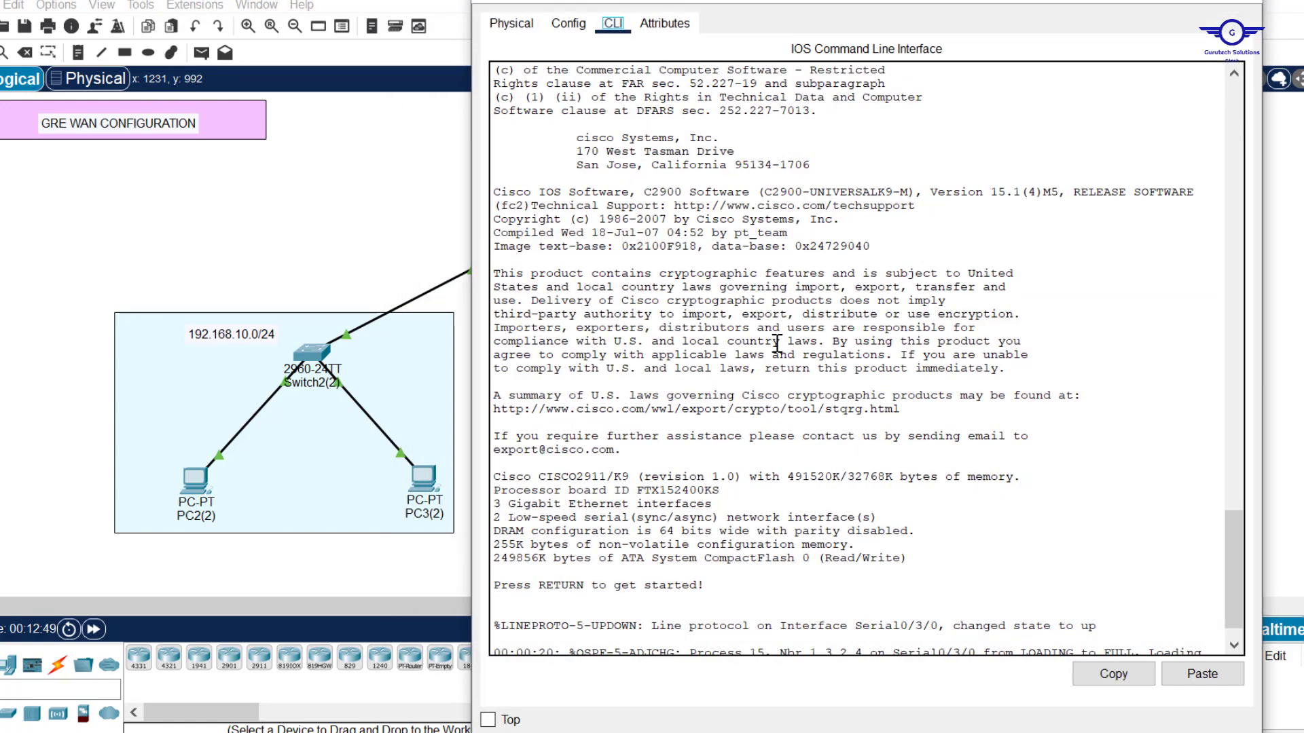
pyautogui.moveTo(807, 34); pyautogui.dragTo(790, 167)
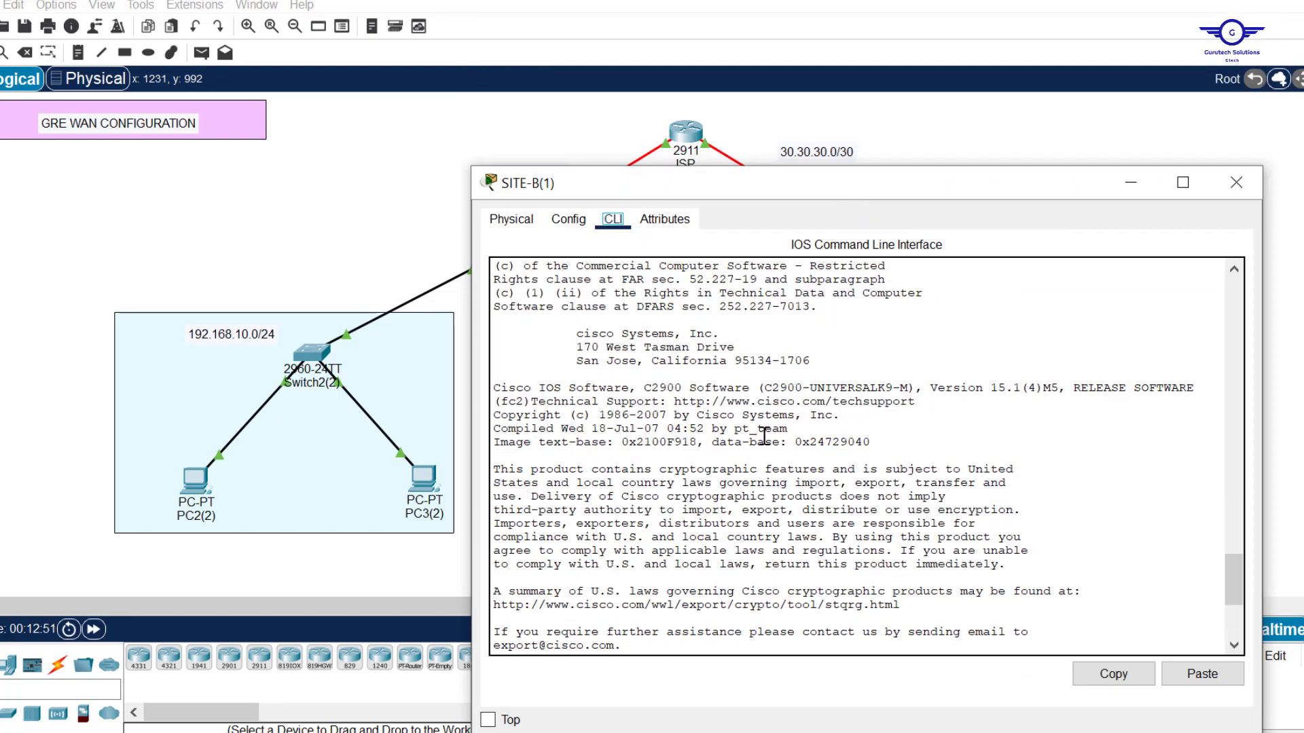
pyautogui.press('Return')
pyautogui.press('Return')
pyautogui.press('Return')
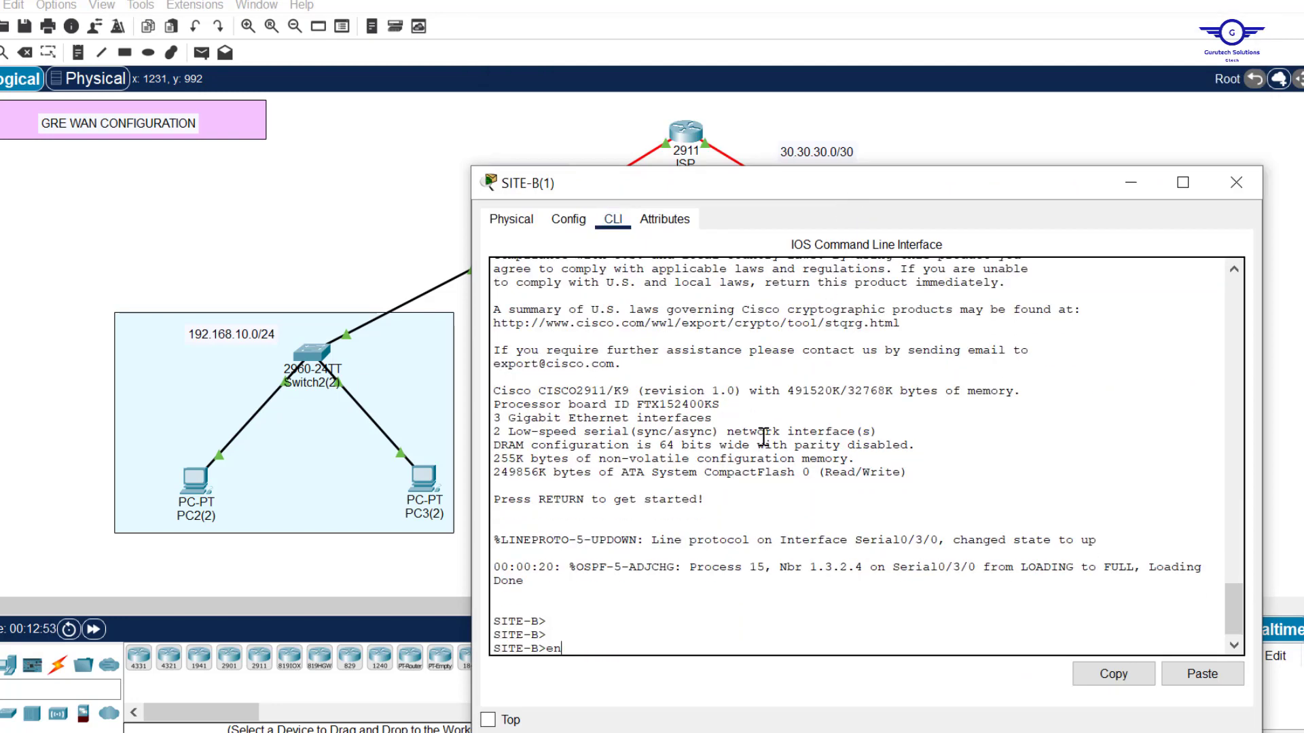
pyautogui.write('en')
pyautogui.press('Return')
pyautogui.press('Return')
pyautogui.press('Return')
pyautogui.write('conf')
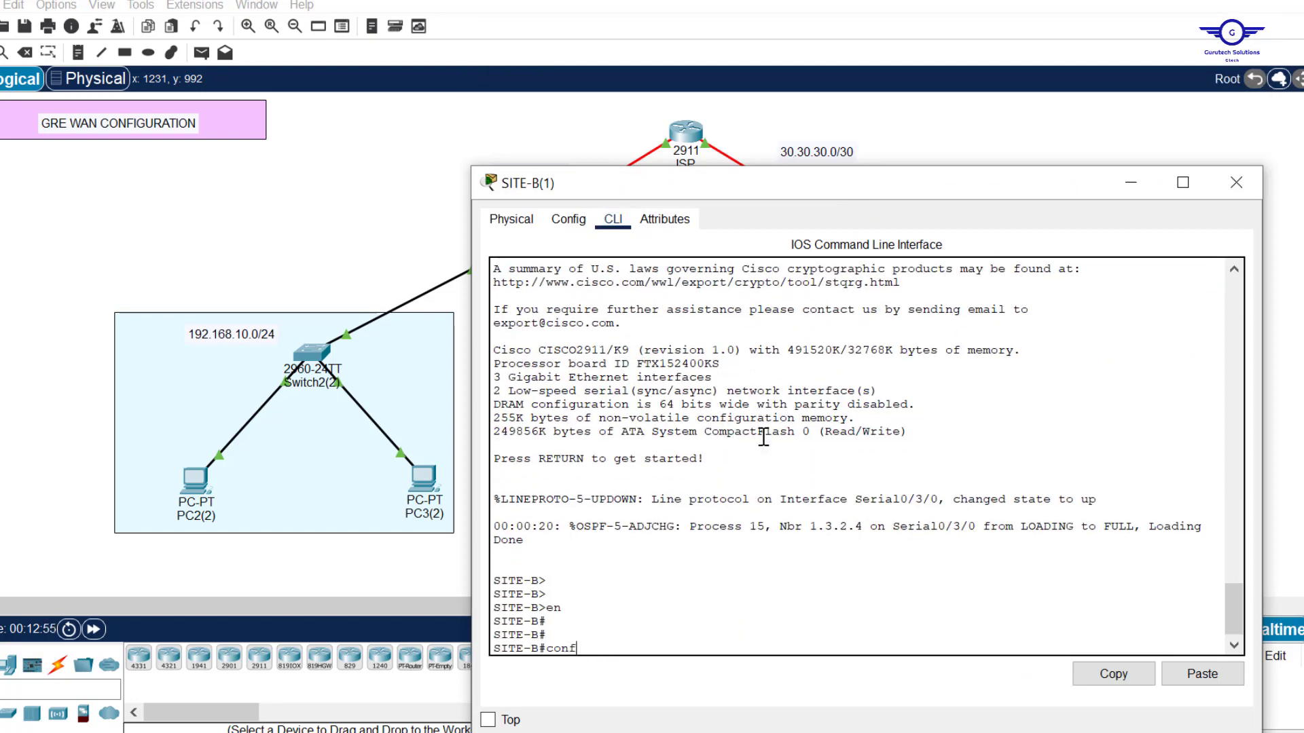
pyautogui.write(' t')
pyautogui.press('Return')
pyautogui.press('Return')
pyautogui.press('Return')
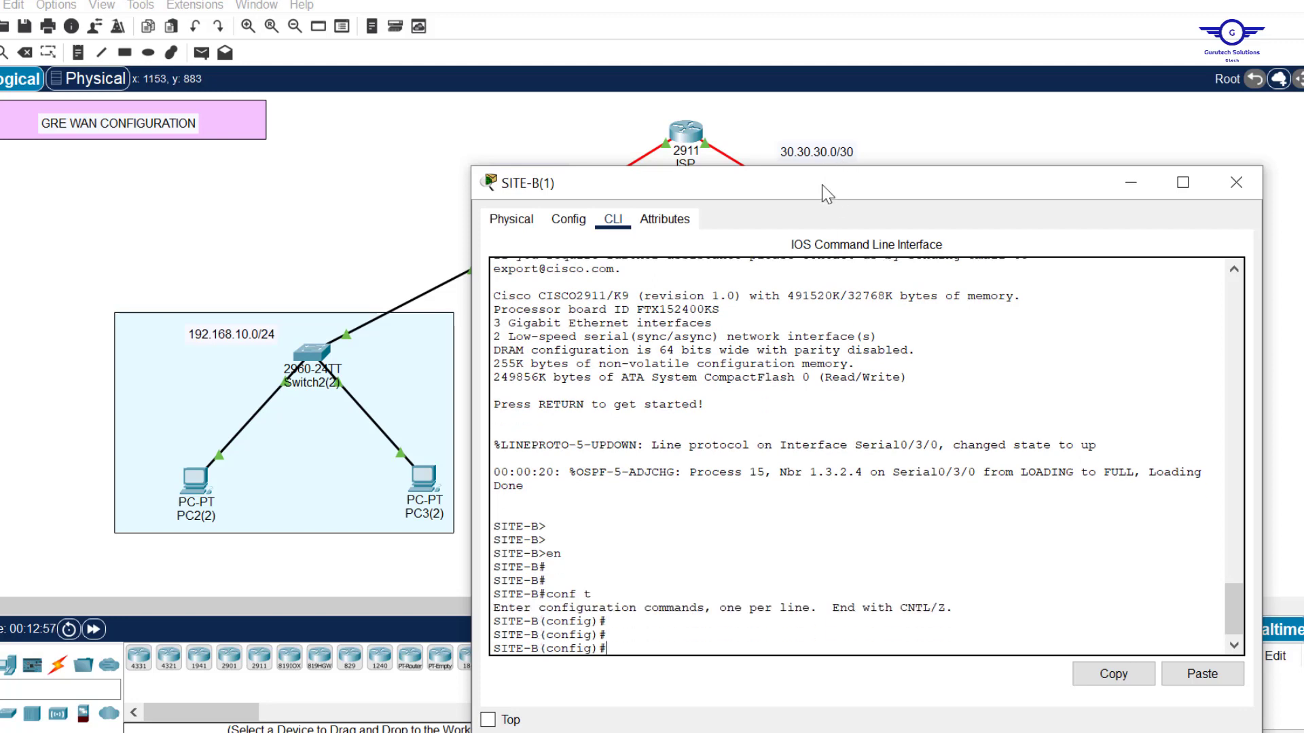
# - Create interface tunnel 2 on SITE-B and enter its configuration mode
pyautogui.moveTo(822, 186); pyautogui.dragTo(901, 72)
pyautogui.write('i')
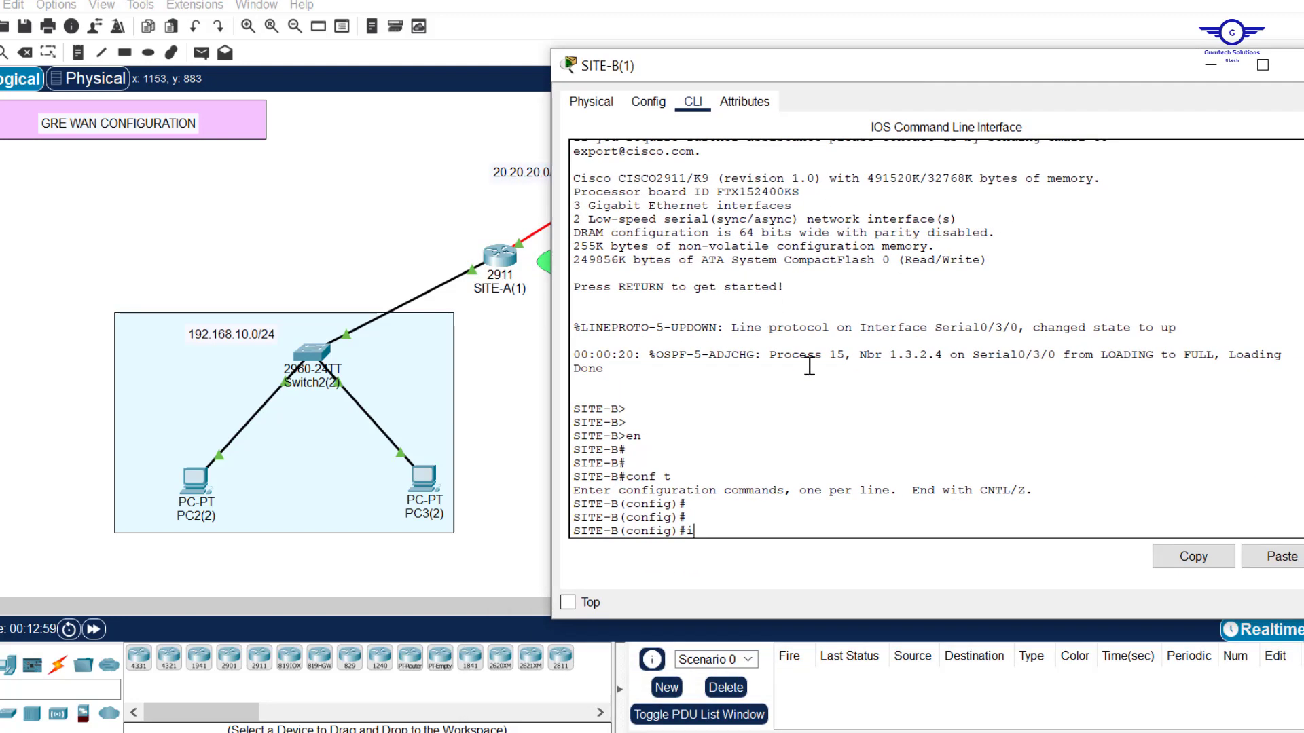
pyautogui.write('nt tunn')
pyautogui.press('Tab')
pyautogui.write('2')
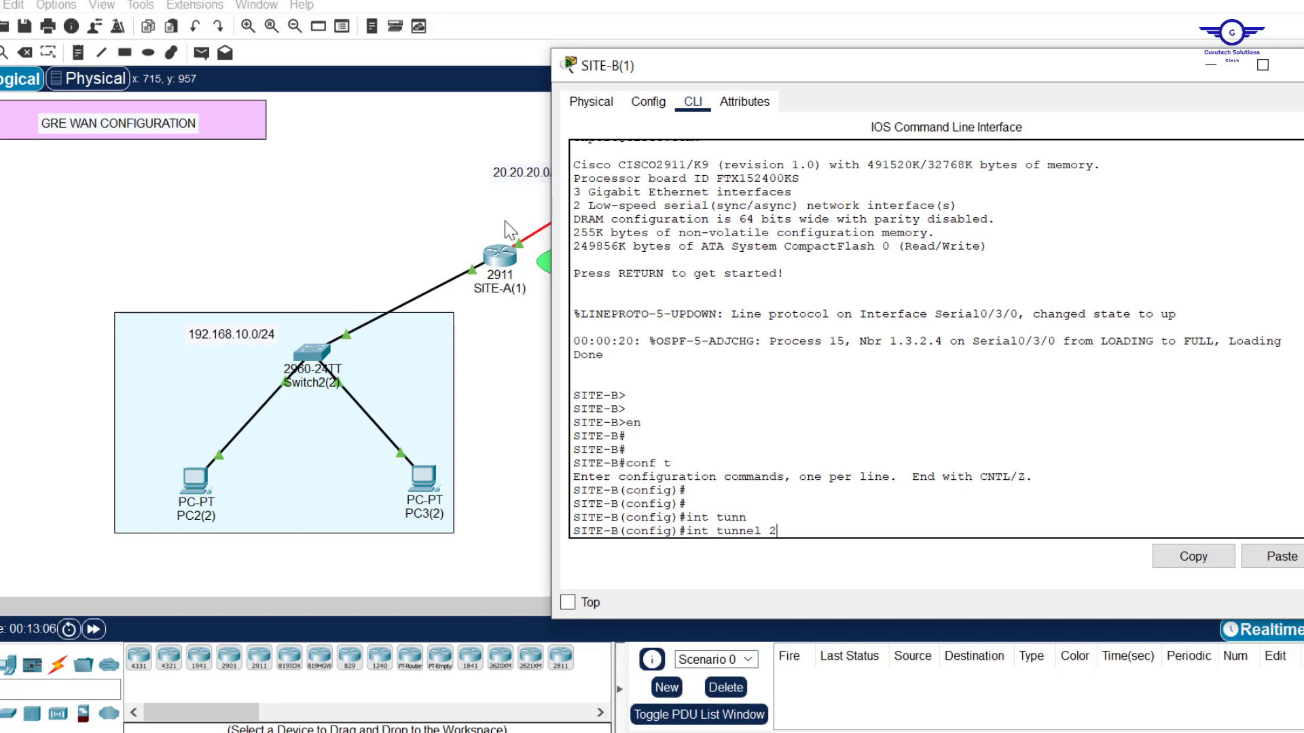
pyautogui.press('Return')
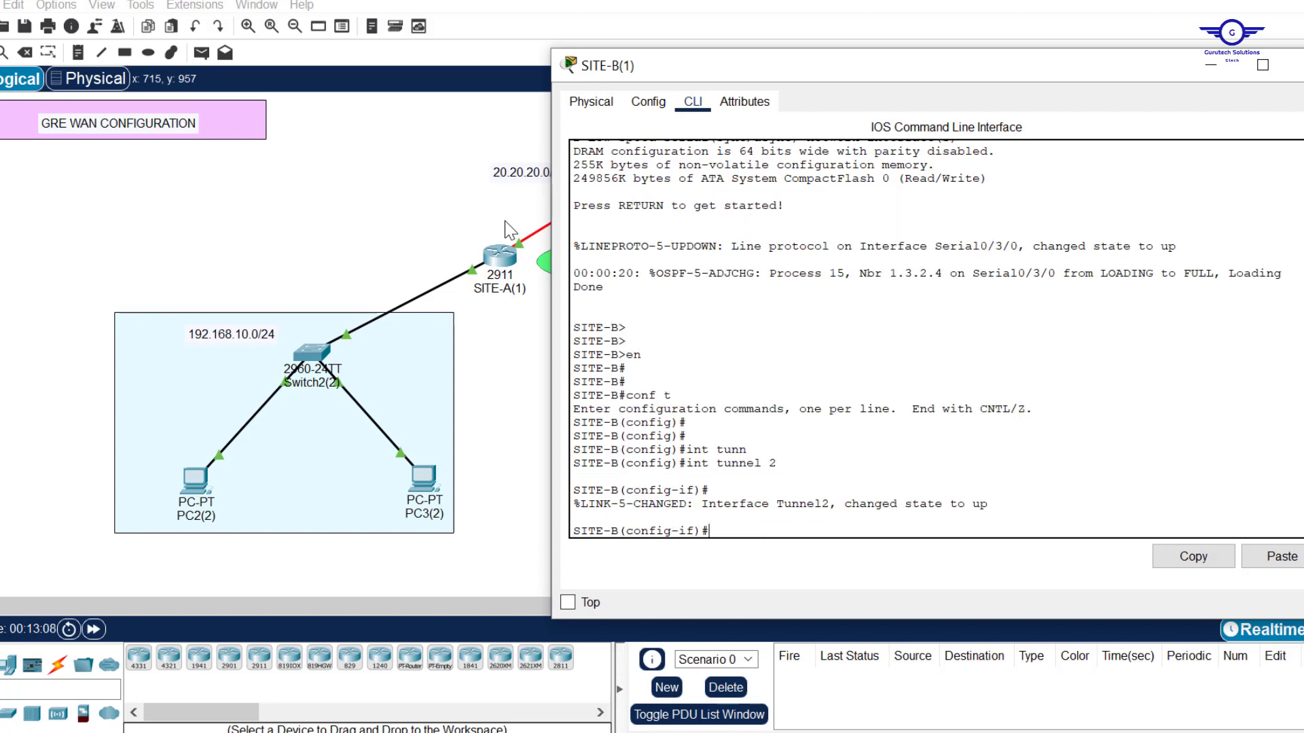
# - Assign IP address 192.168.100.10 with mask 255.255.255.0 to tunnel 2 on SITE-B
pyautogui.write('ip add 19')
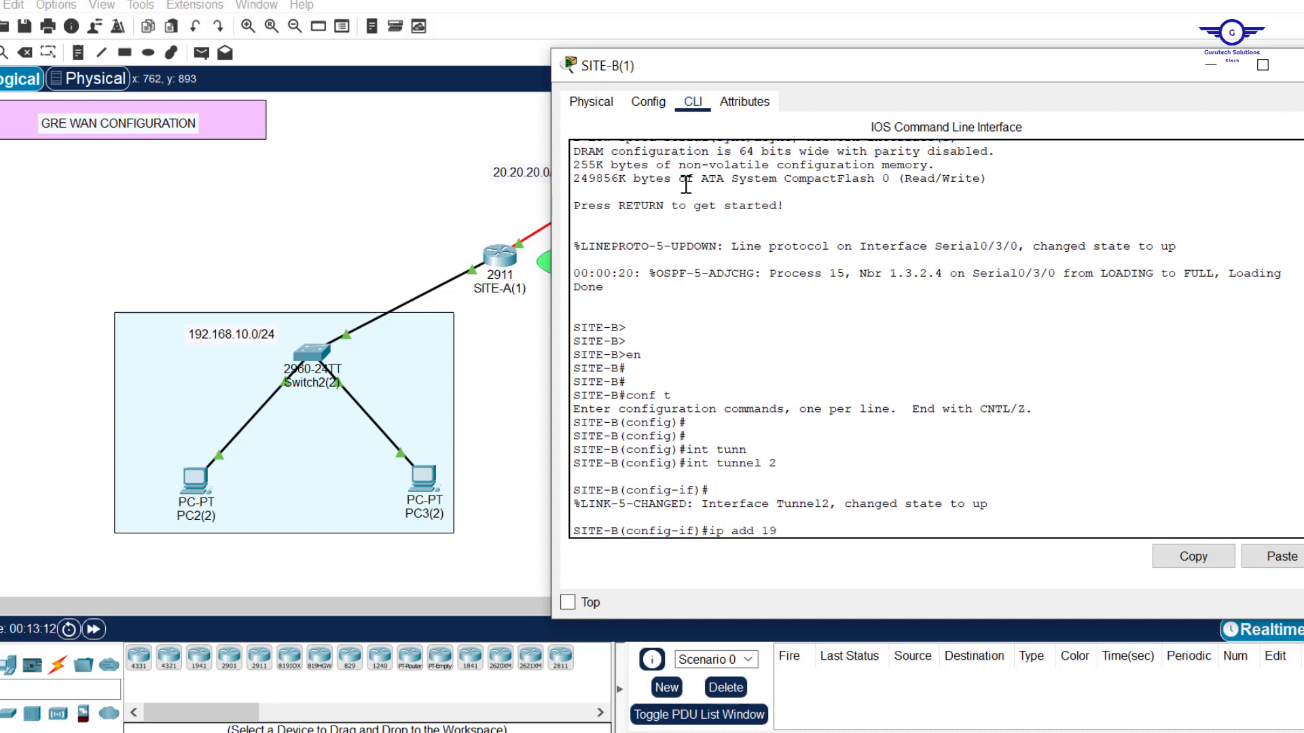
pyautogui.write('2.168.200')
pyautogui.press('BackSpace')
pyautogui.press('BackSpace')
pyautogui.press('BackSpace')
pyautogui.press('BackSpace')
pyautogui.write('100')
pyautogui.moveTo(798, 67); pyautogui.dragTo(601, 317)
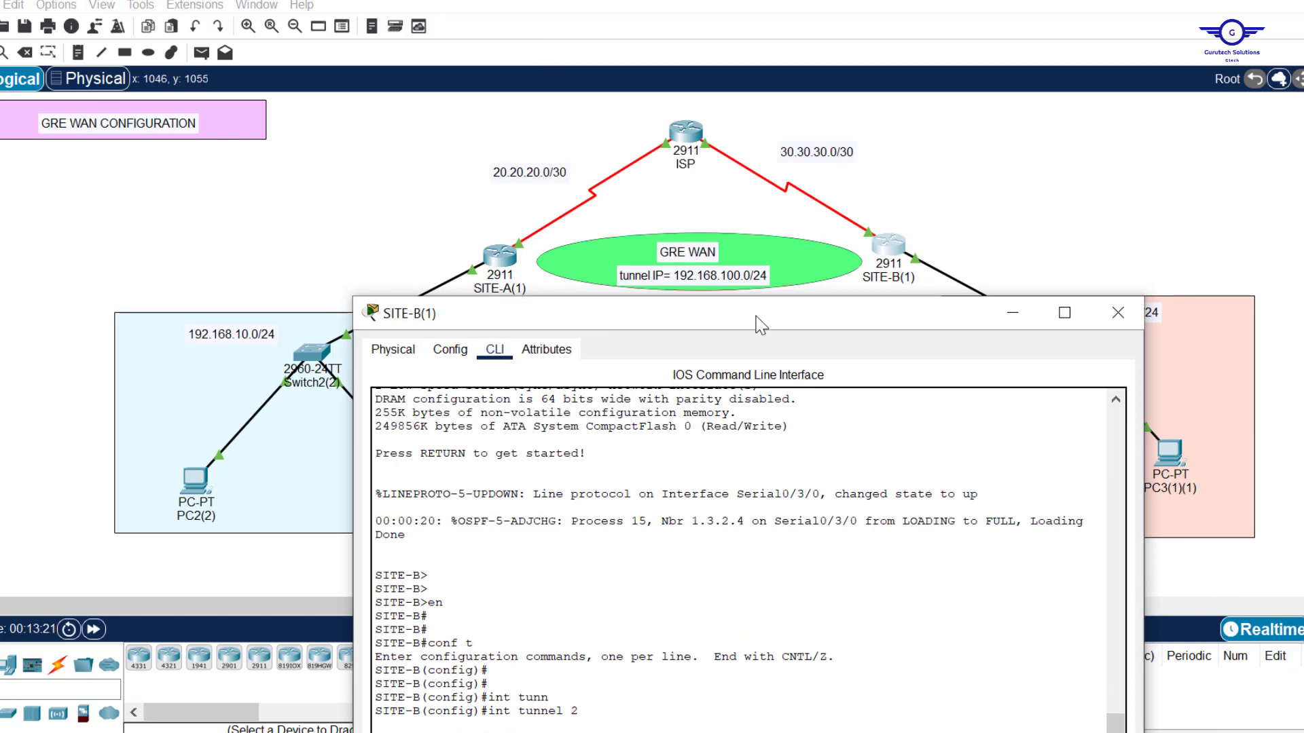
pyautogui.moveTo(756, 317); pyautogui.dragTo(796, 106)
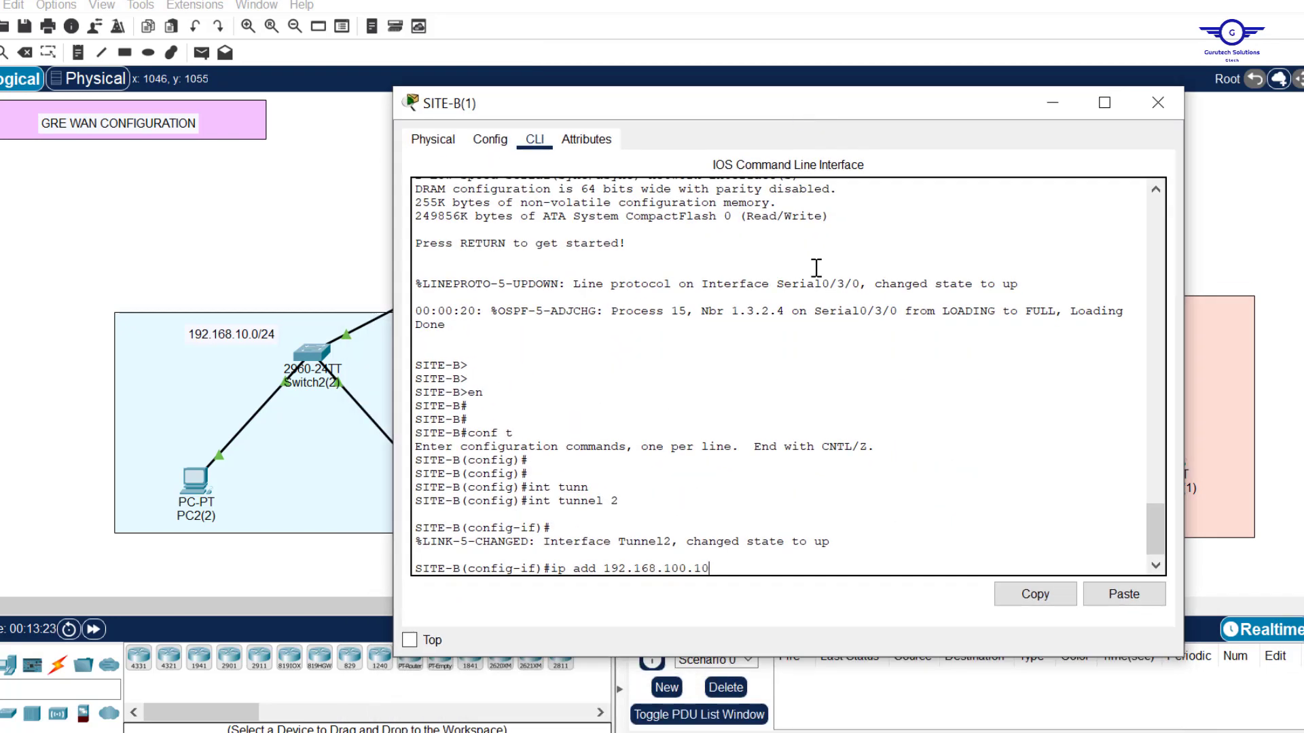
pyautogui.write('255.255.255.0')
pyautogui.press('Return')
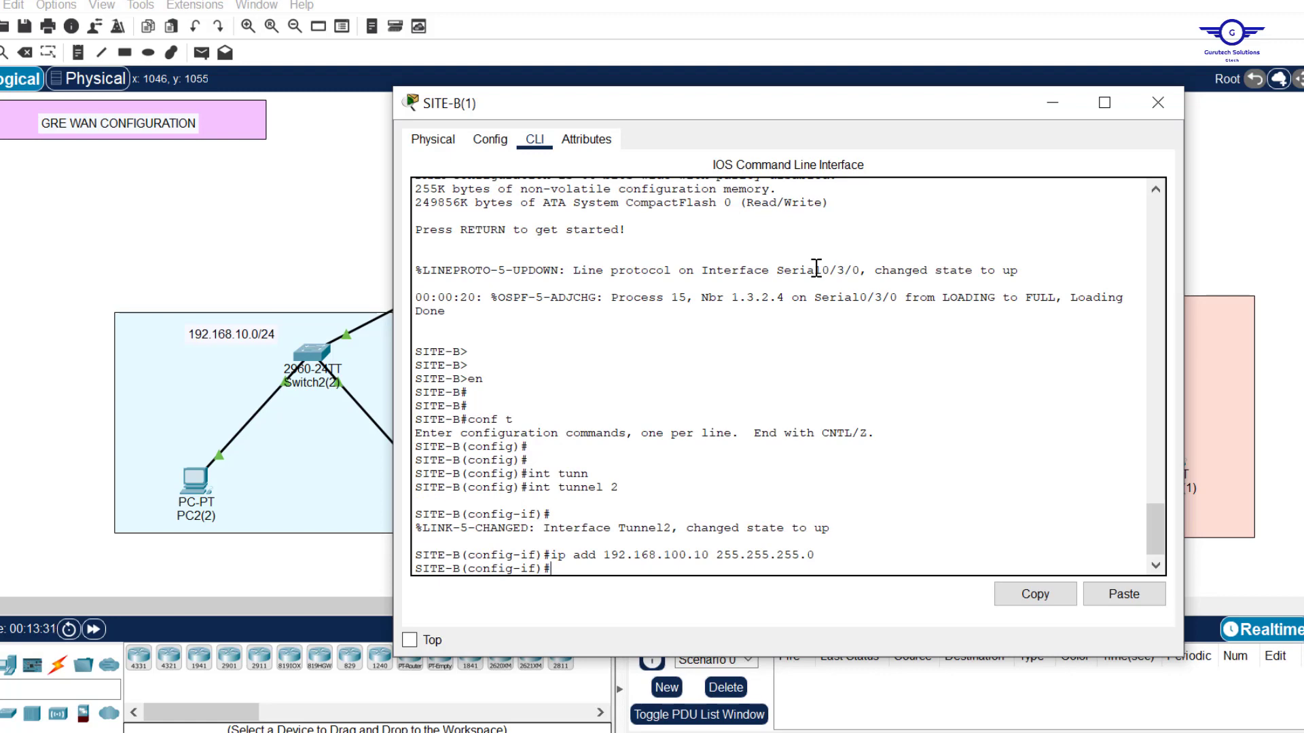
pyautogui.press('Return')
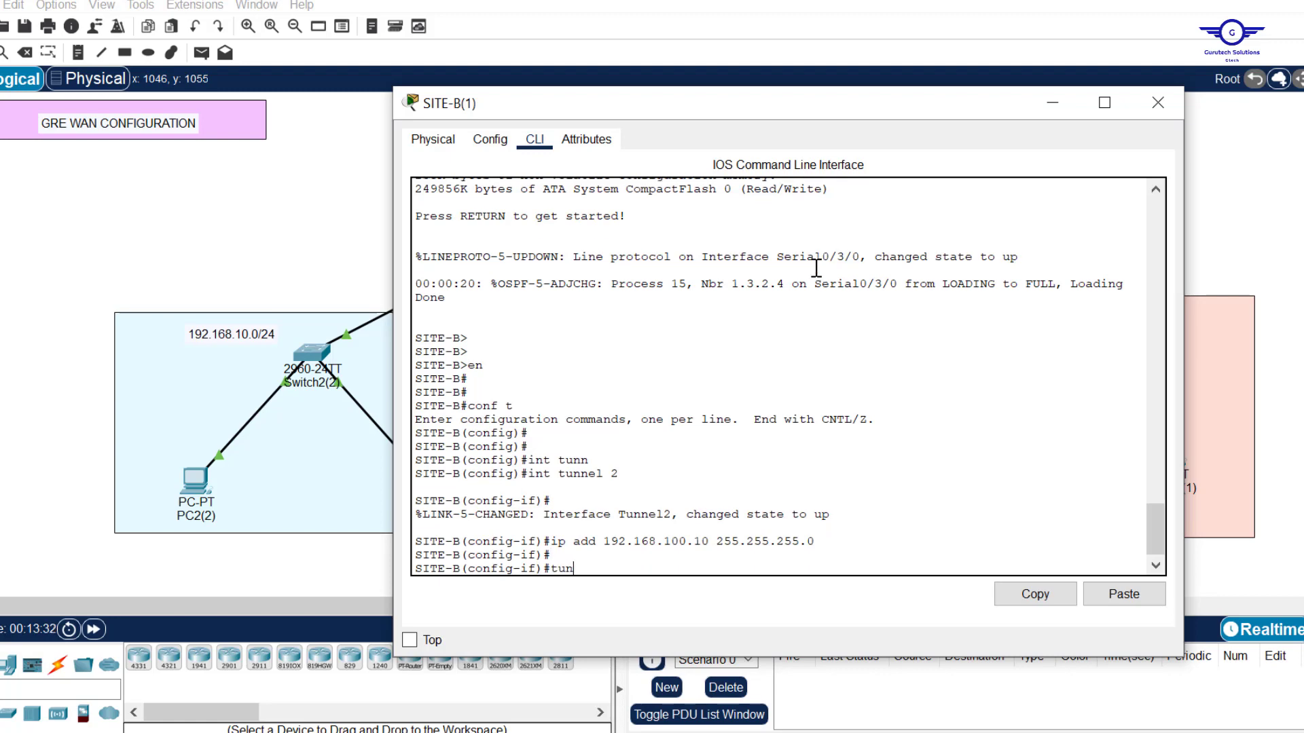
# - Set tunnel 2's source on SITE-B to se0/3/0, checking the router's serial port on the topology
pyautogui.write('n')
pyautogui.press('Tab')
pyautogui.write('s')
pyautogui.press('Tab')
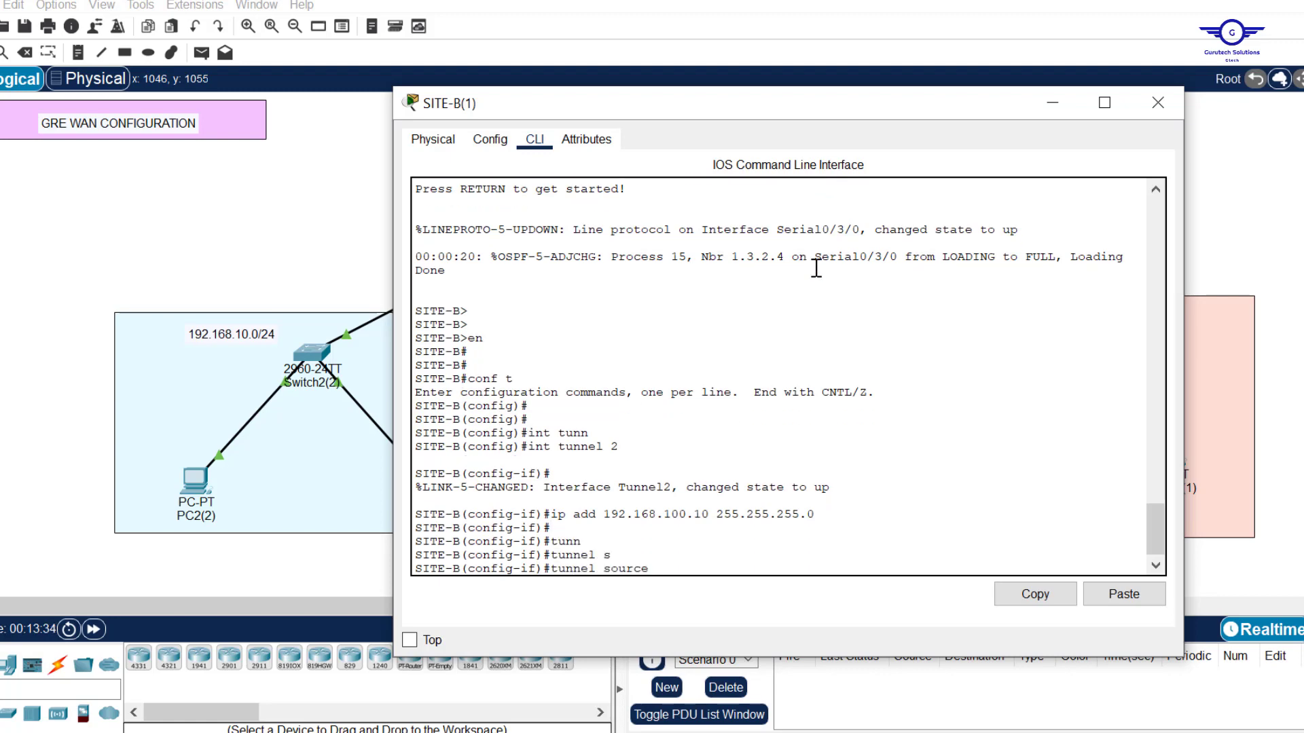
pyautogui.click(1237, 192)
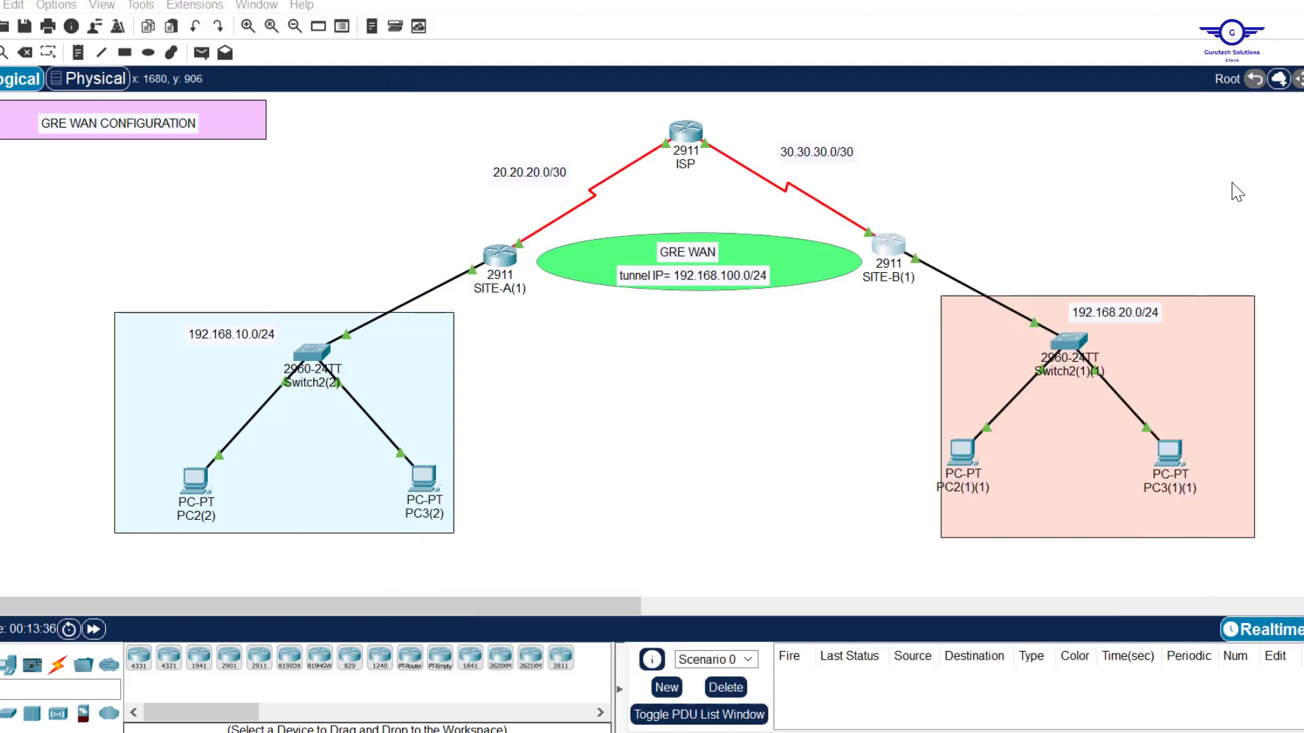
pyautogui.click(882, 250)
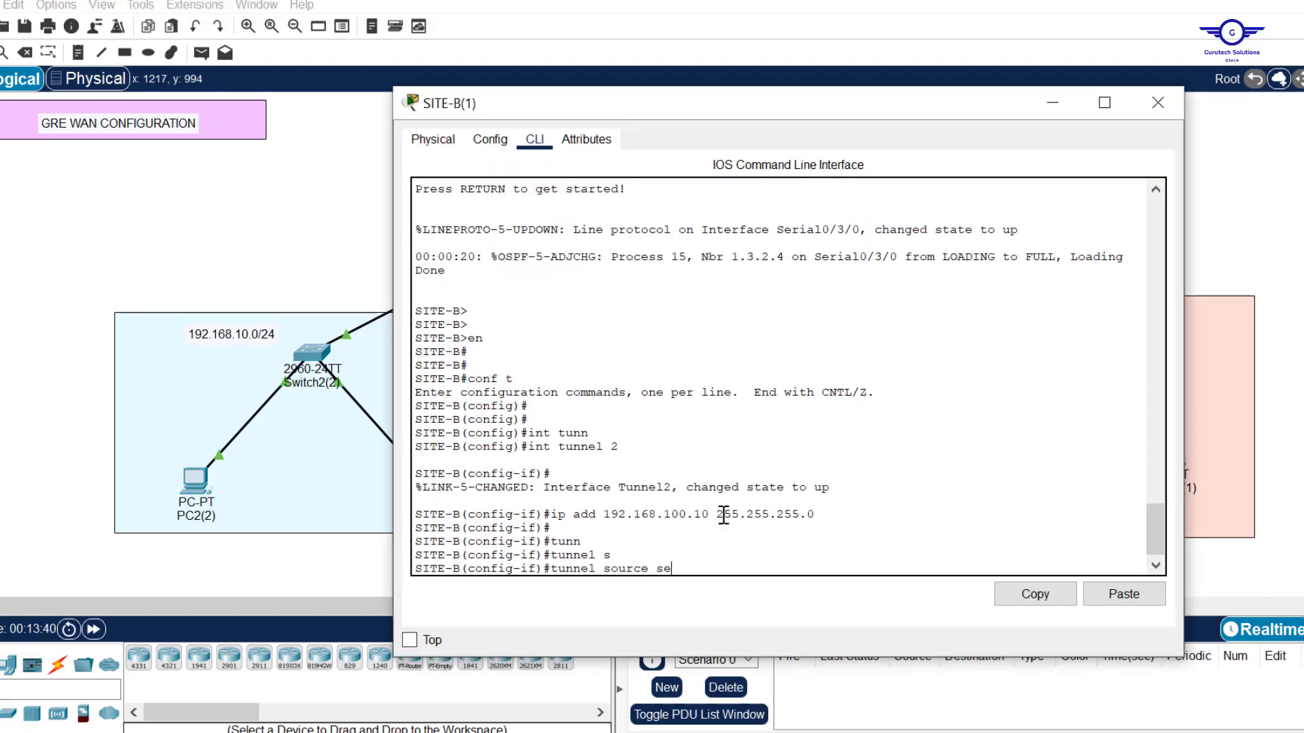
pyautogui.write('/3/0')
pyautogui.press('Return')
pyautogui.press('Return')
pyautogui.press('Return')
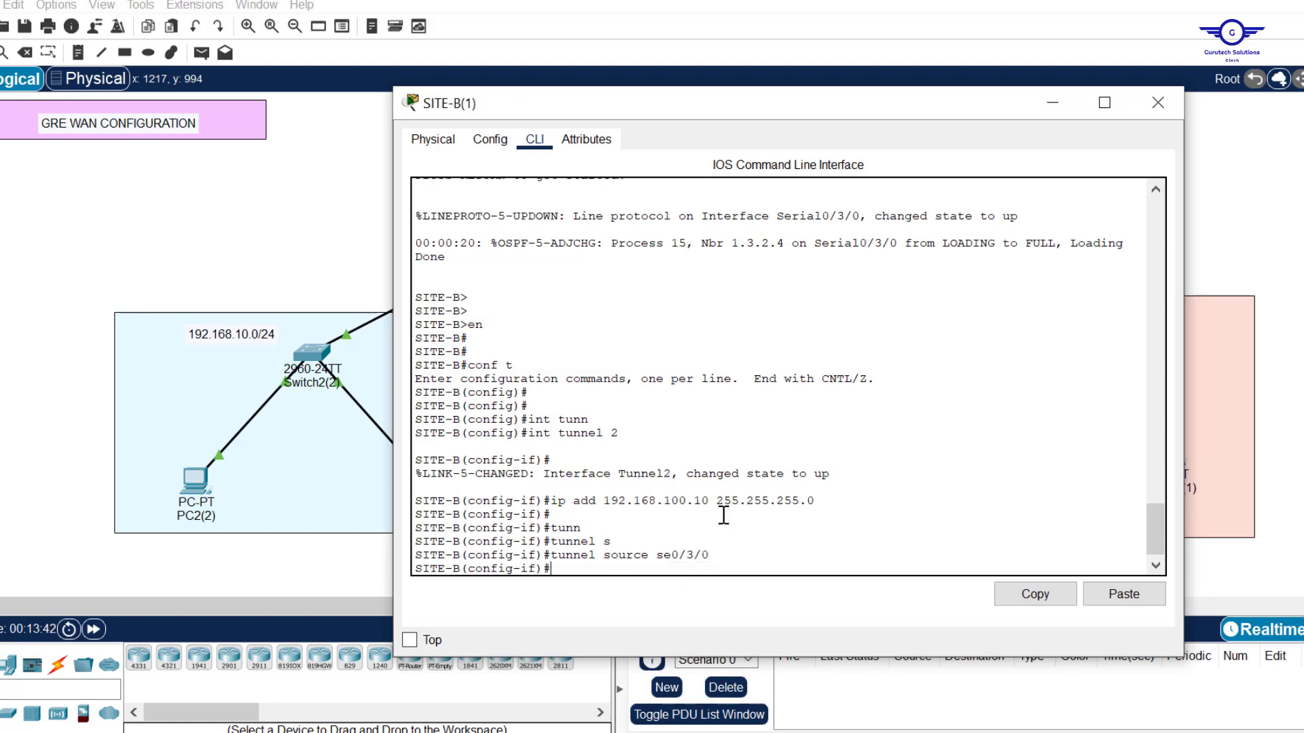
# - Look up SITE-A's serial address on the topology and set tunnel 2's destination on SITE-B to 20.20.20.2
pyautogui.write('n')
pyautogui.press('Tab')
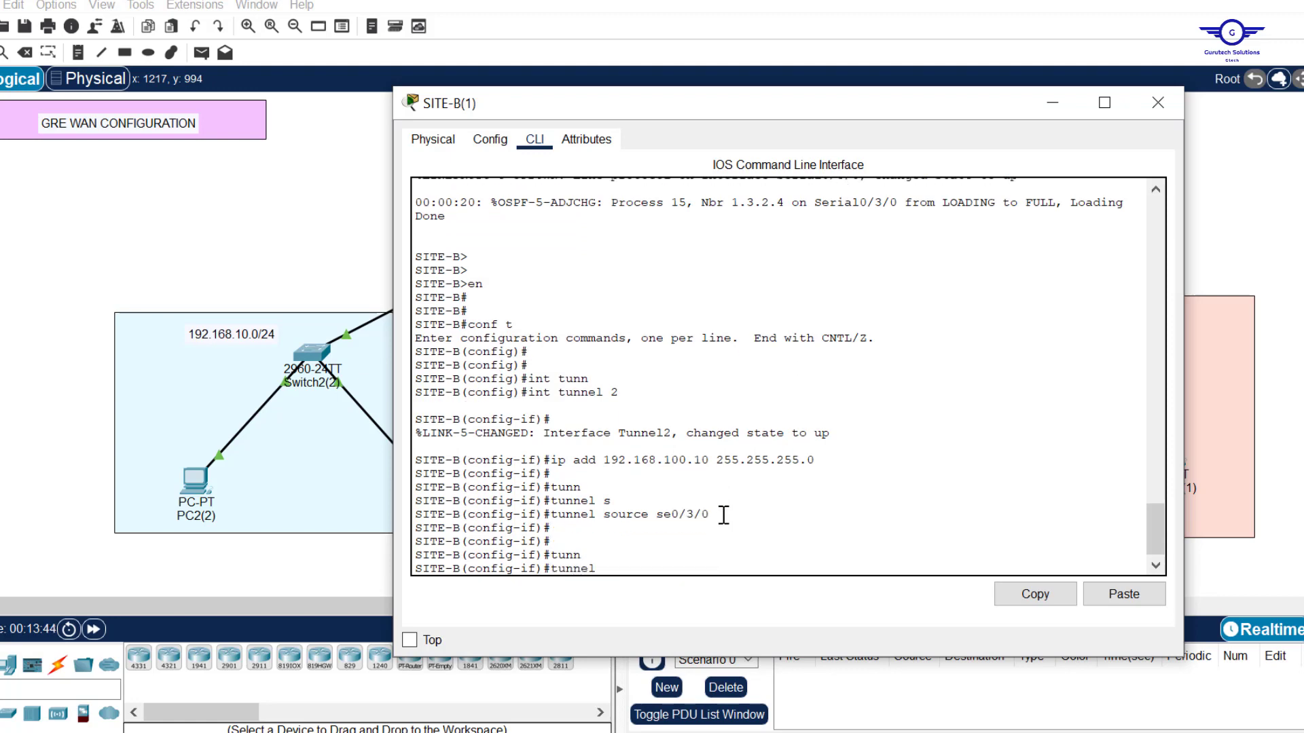
pyautogui.write('de')
pyautogui.press('Tab')
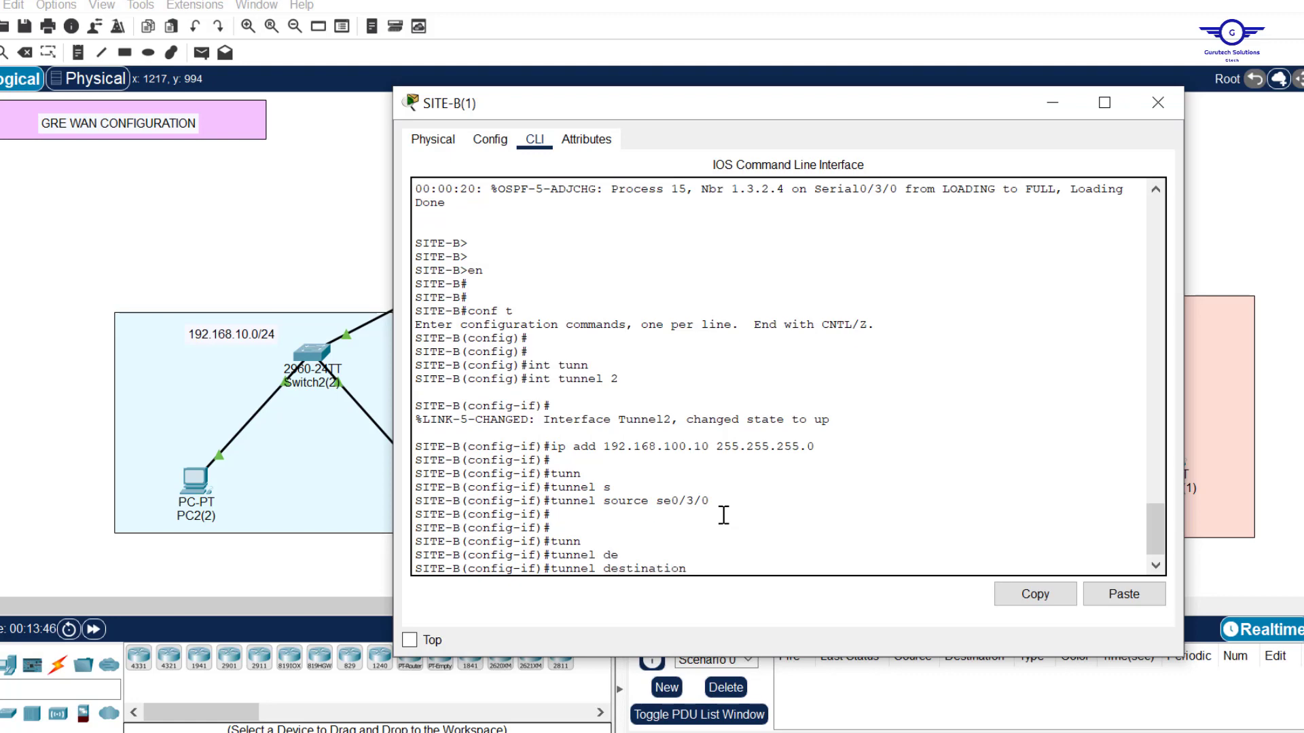
pyautogui.click(1255, 224)
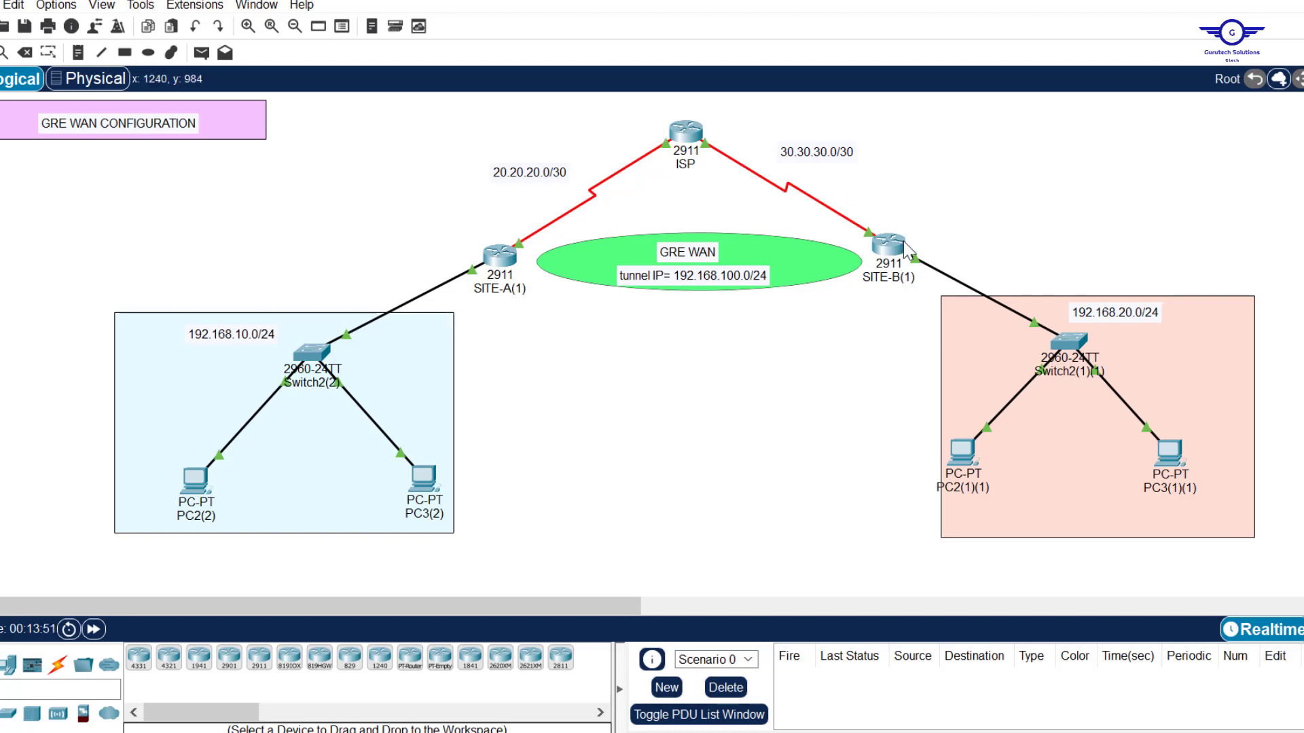
pyautogui.moveTo(495, 264)
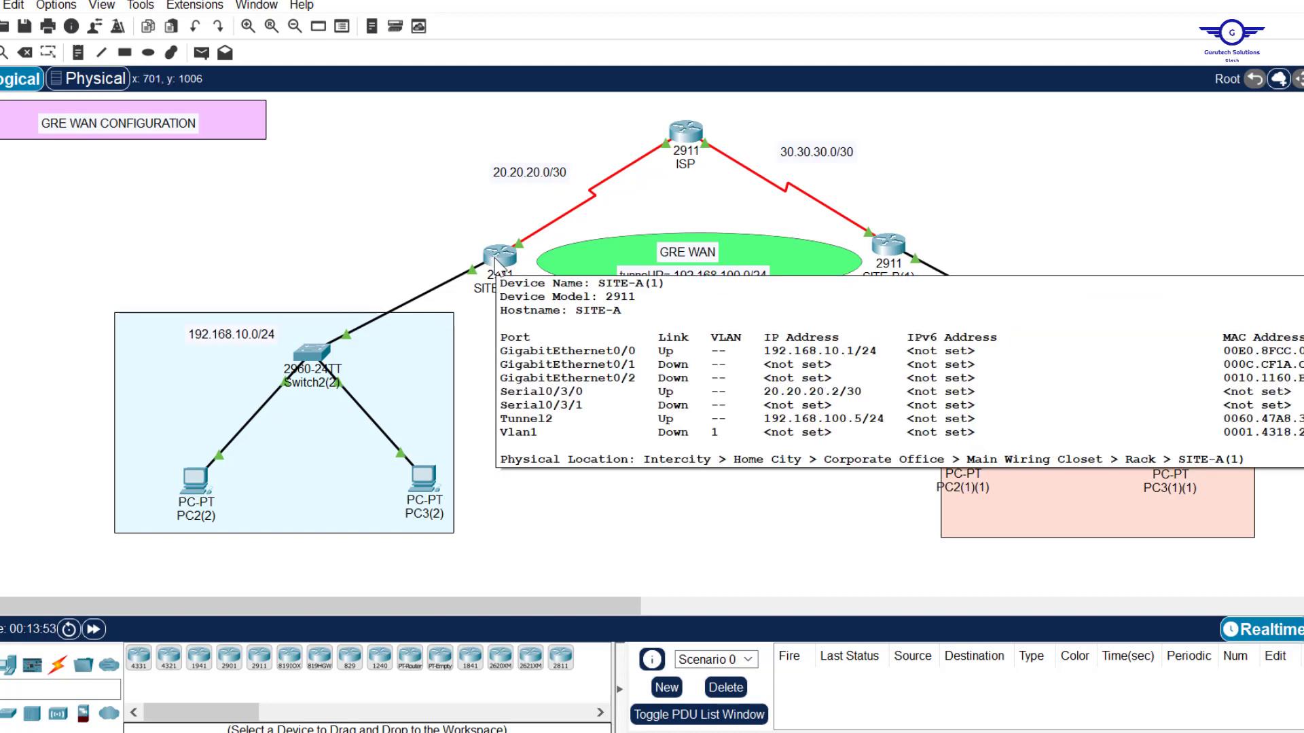
pyautogui.click(887, 246)
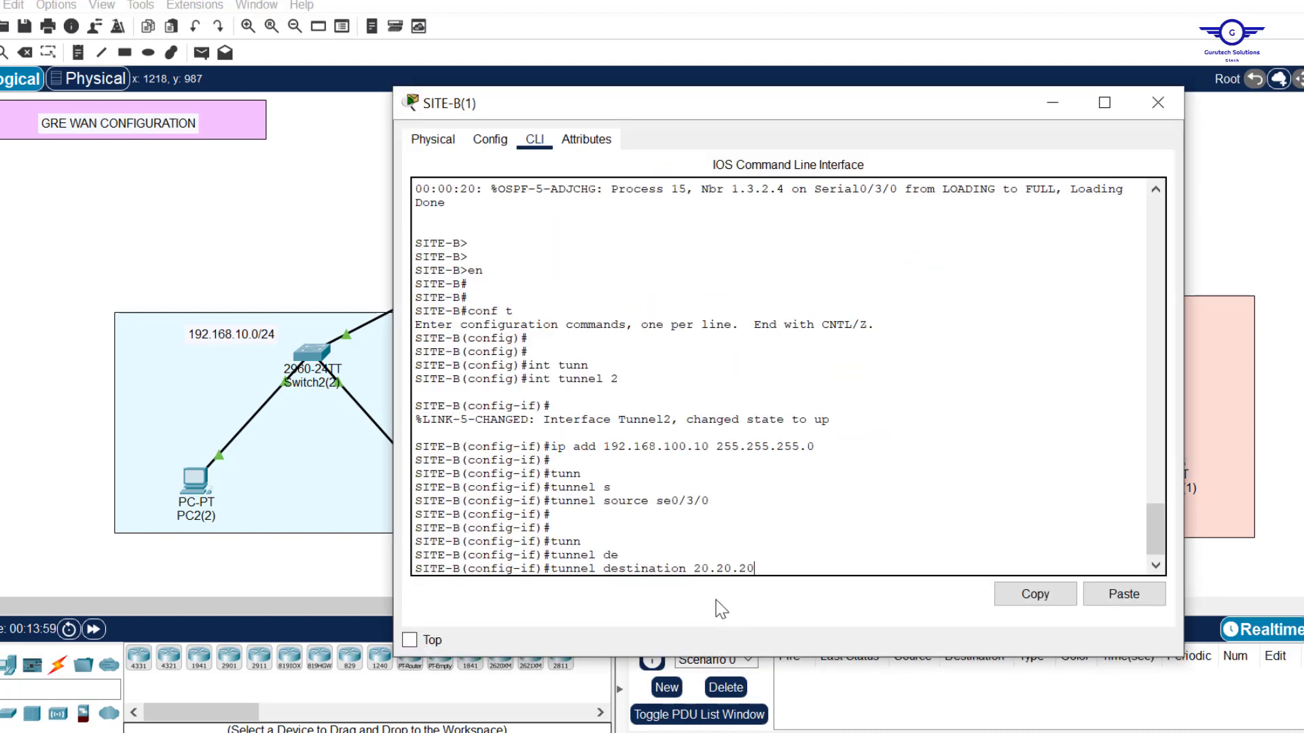
pyautogui.write('.2')
pyautogui.press('Return')
pyautogui.press('Return')
pyautogui.press('Return')
pyautogui.press('Return')
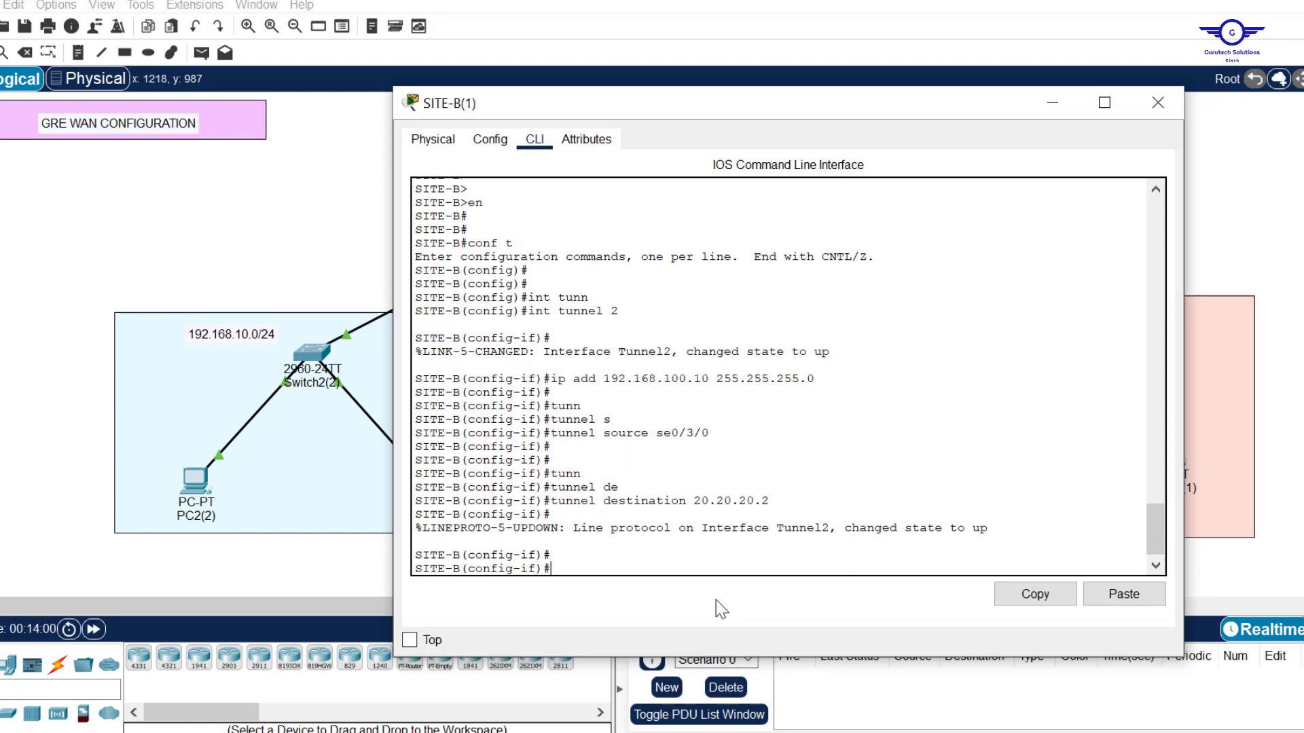
# - Exit interface configuration on SITE-B and save the running configuration with do wr
pyautogui.write('ex')
pyautogui.press('Return')
pyautogui.press('Return')
pyautogui.press('Return')
pyautogui.press('Return')
pyautogui.write('do wr')
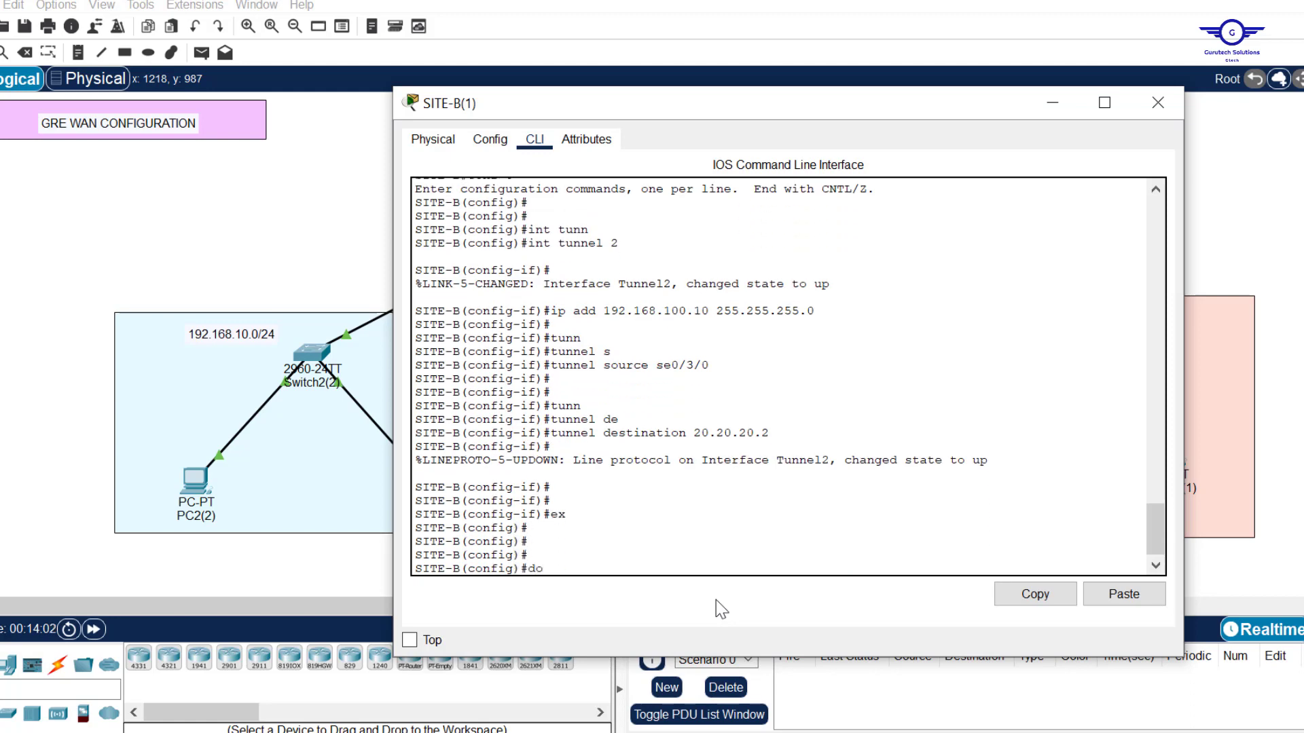
pyautogui.press('Return')
# - Display the interface details of tunnel 2 on SITE-B with do sh int tunnel 2
pyautogui.press('Return')
pyautogui.press('Return')
pyautogui.press('Return')
pyautogui.press('Return')
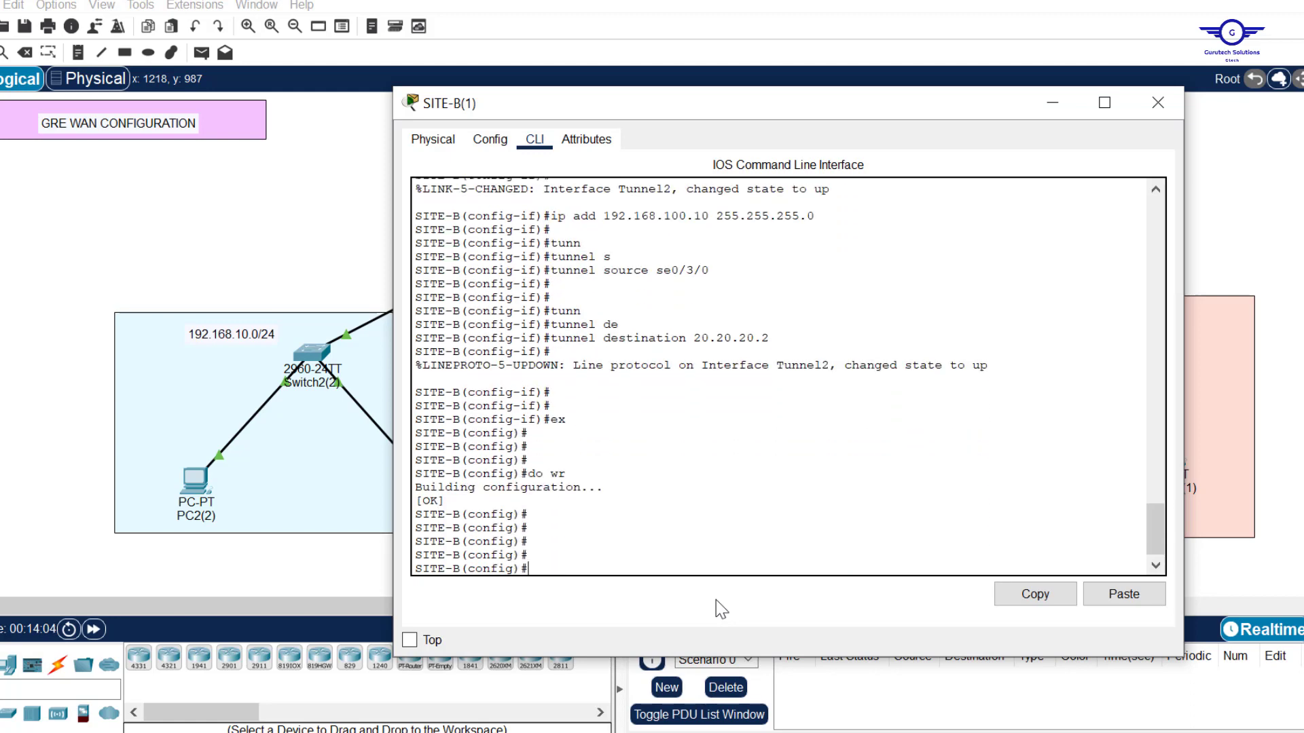
pyautogui.write('do sh int tunnel 2')
pyautogui.press('Return')
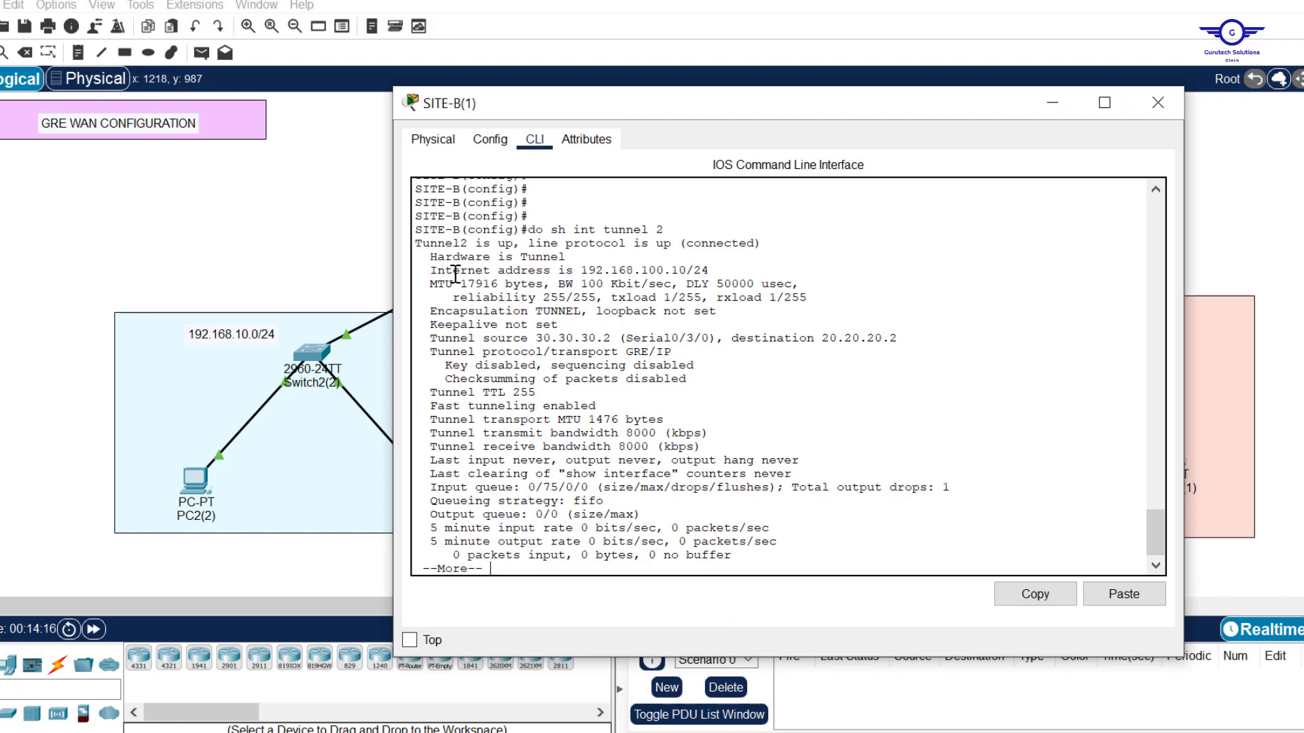
# - Examine tunnel 2's internet address, source, destination and transport protocol in SITE-B's output, paging through to the end
pyautogui.moveTo(423, 270); pyautogui.dragTo(706, 269)
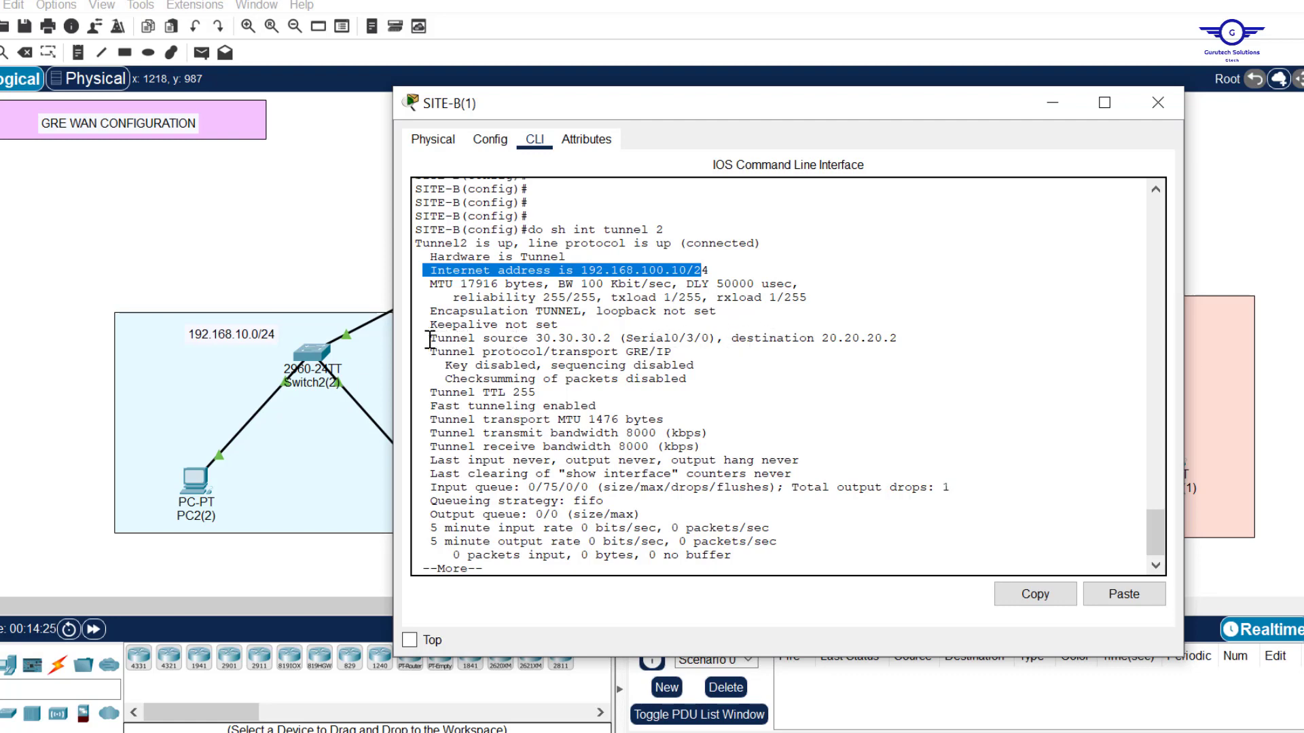
pyautogui.moveTo(429, 339); pyautogui.dragTo(618, 339)
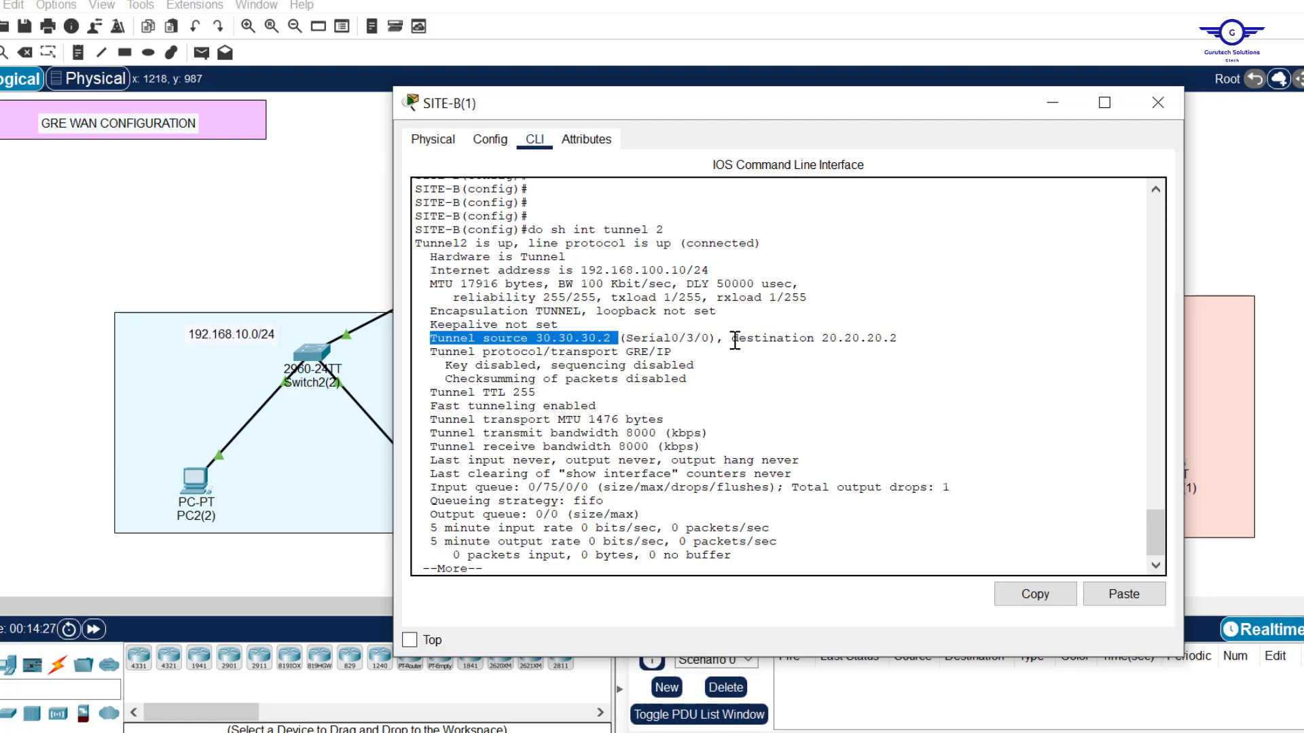
pyautogui.moveTo(732, 339); pyautogui.dragTo(912, 341)
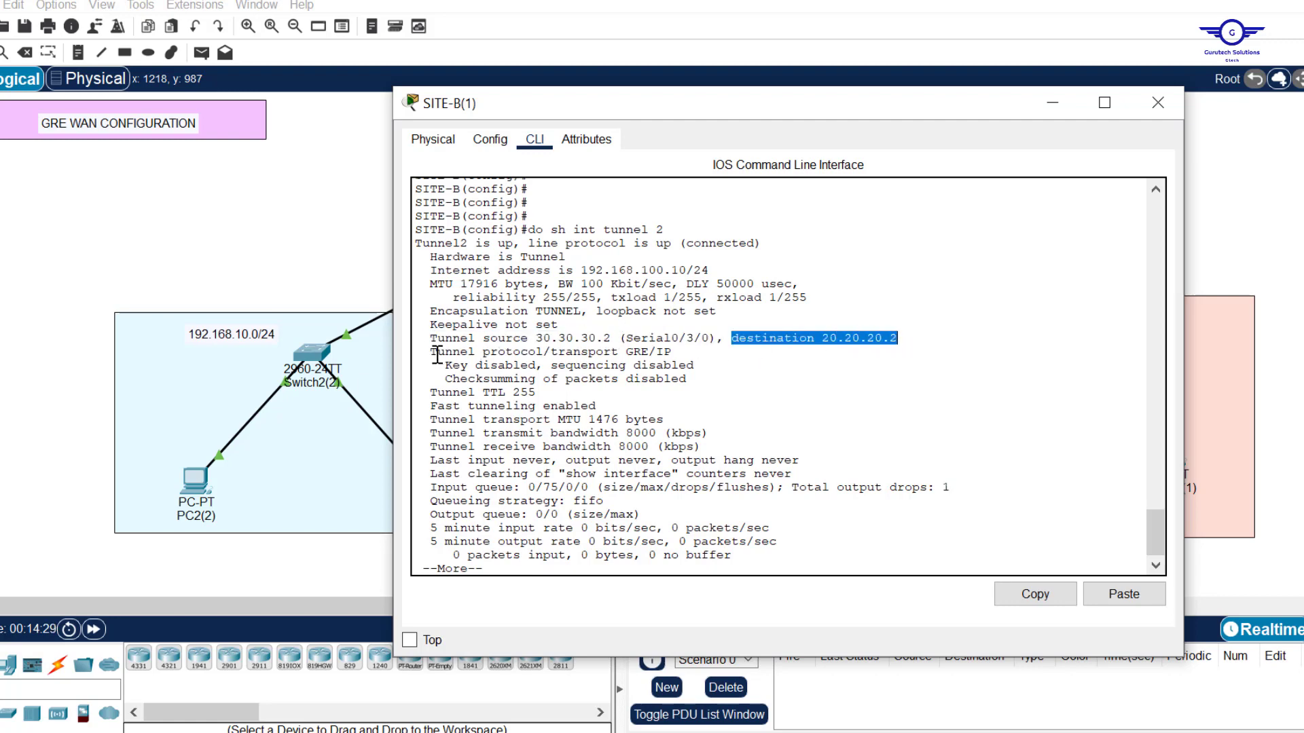
pyautogui.moveTo(438, 353); pyautogui.dragTo(679, 351)
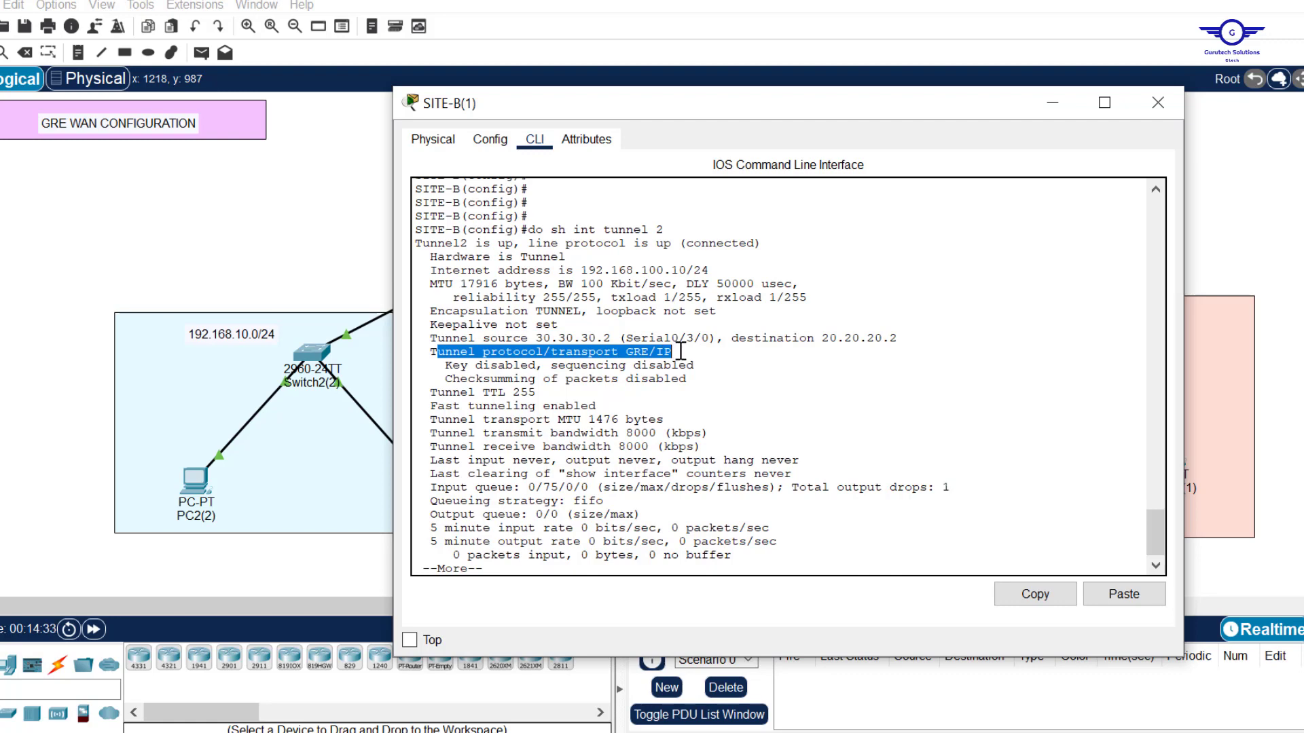
pyautogui.click(708, 441)
pyautogui.press('Return')
pyautogui.press('Return')
pyautogui.press('Return')
pyautogui.press('Return')
pyautogui.press('Return')
pyautogui.press('Return')
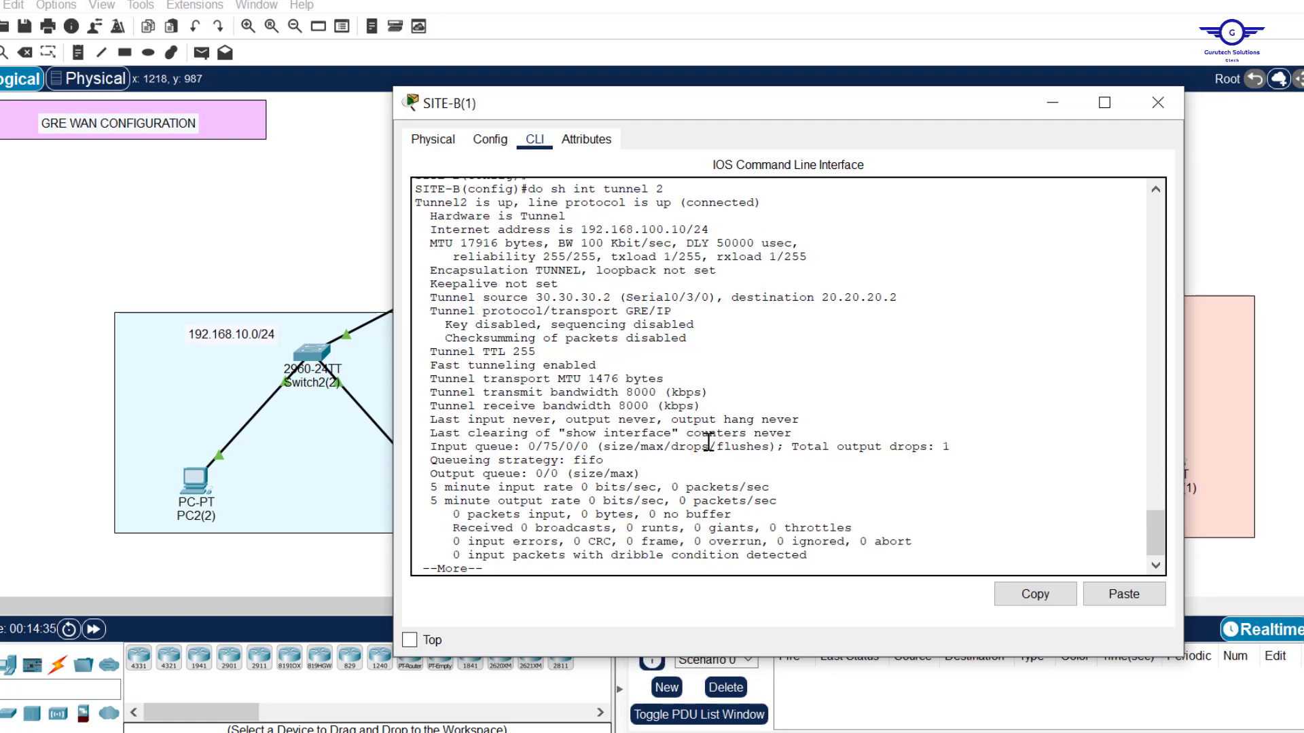
pyautogui.press('Return')
pyautogui.press('Return')
pyautogui.press('Return')
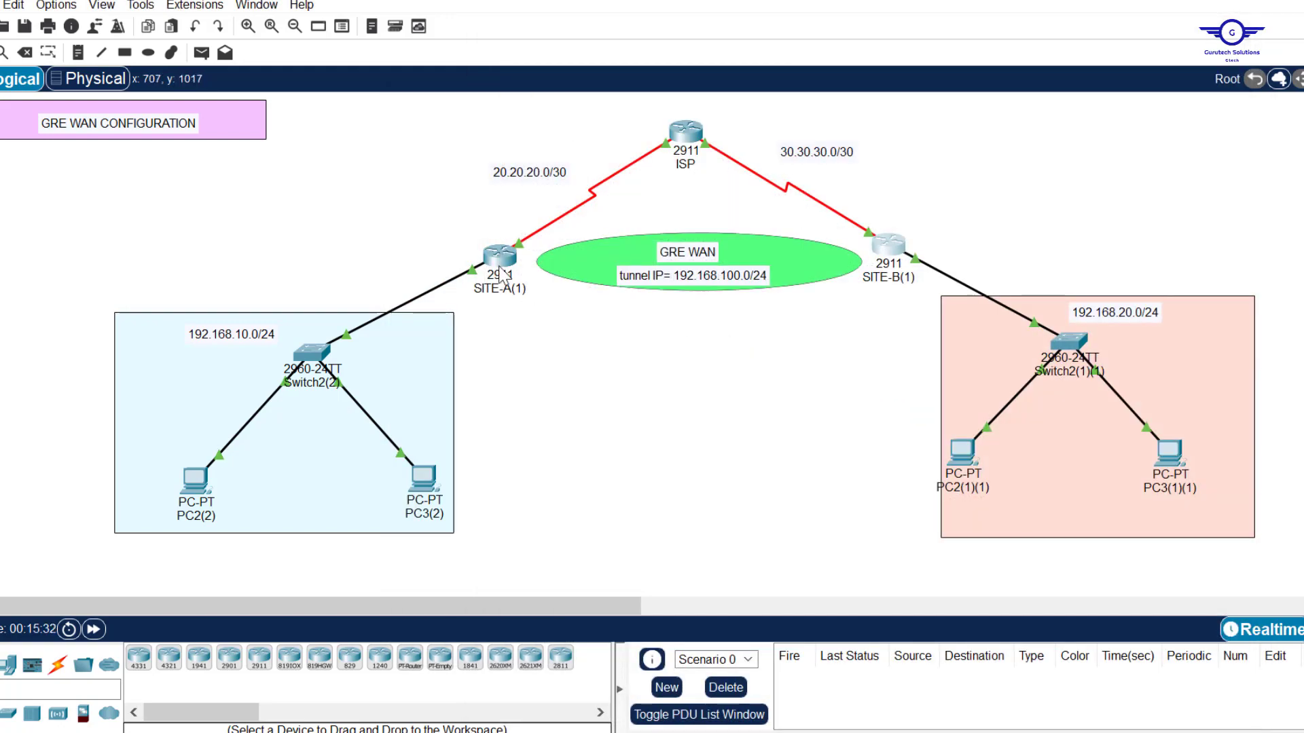
# - Open SITE-A's command line and leave global configuration mode with end
pyautogui.click(500, 274)
pyautogui.press('Return')
pyautogui.press('Return')
pyautogui.press('Return')
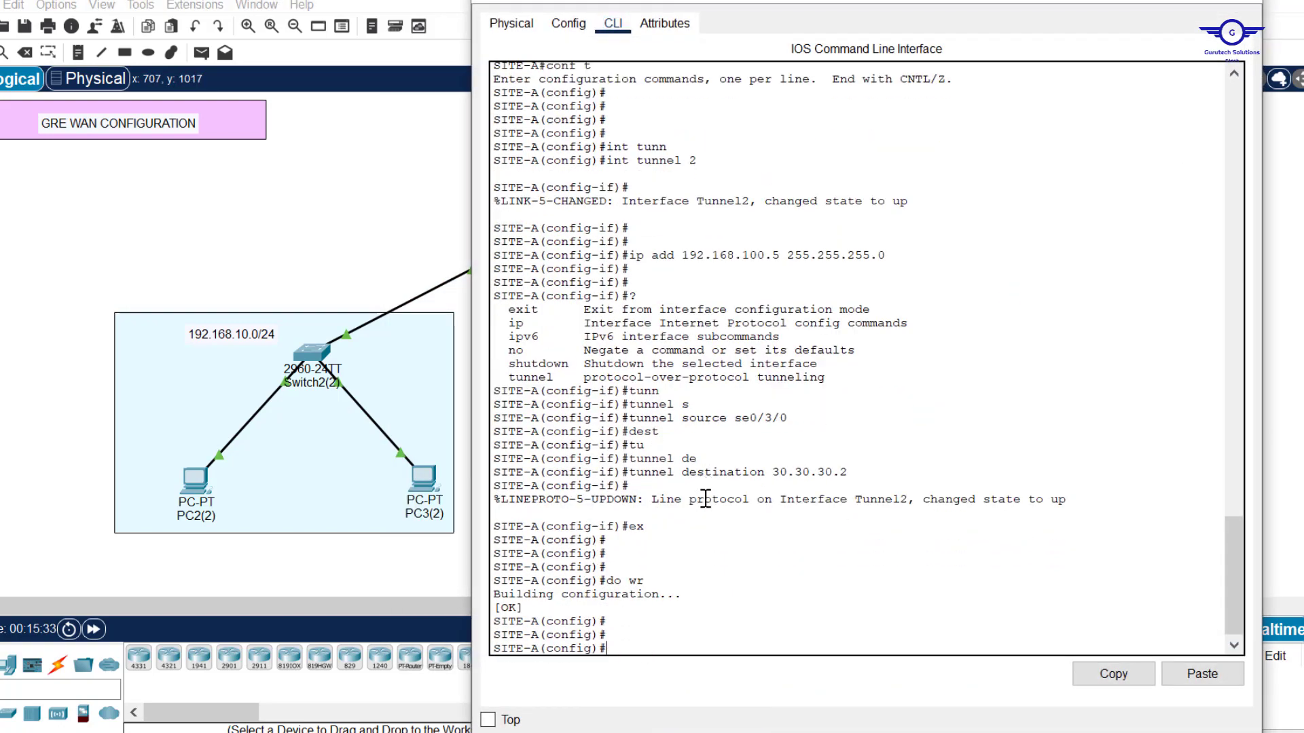
pyautogui.write('end')
pyautogui.press('Return')
pyautogui.press('Return')
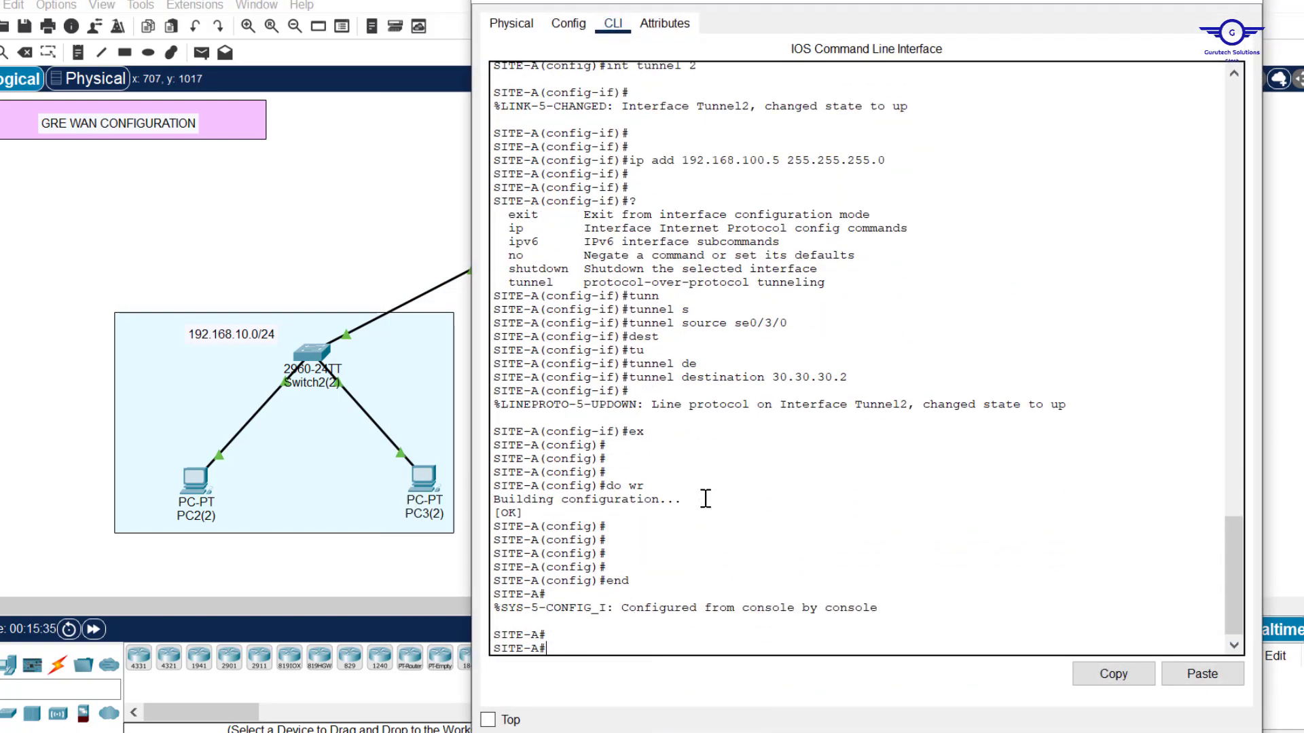
# - List SITE-A's interfaces with sh ip int brief and check the Tunnel2 entry
pyautogui.moveTo(834, 0); pyautogui.dragTo(830, 0)
pyautogui.scroll(-5, 781, 354)
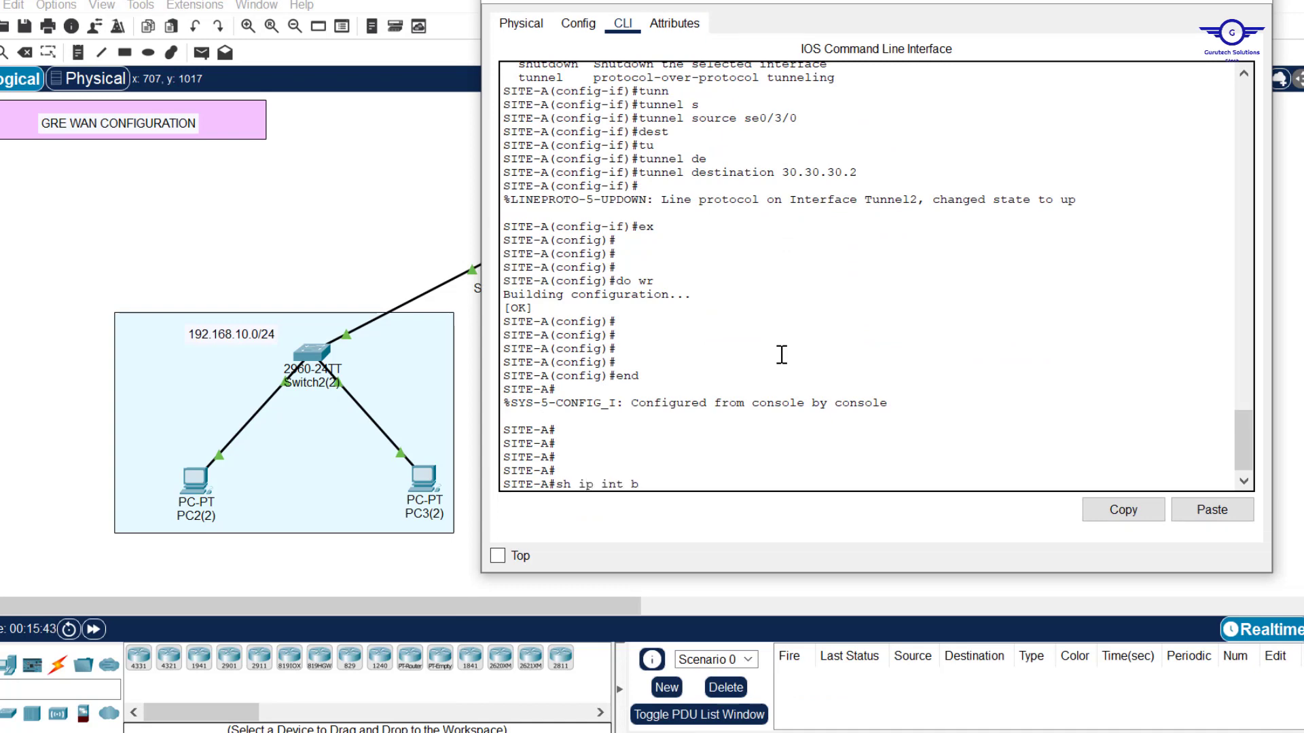
pyautogui.press('Return')
pyautogui.press('Return')
pyautogui.press('Return')
pyautogui.press('Return')
pyautogui.press('Return')
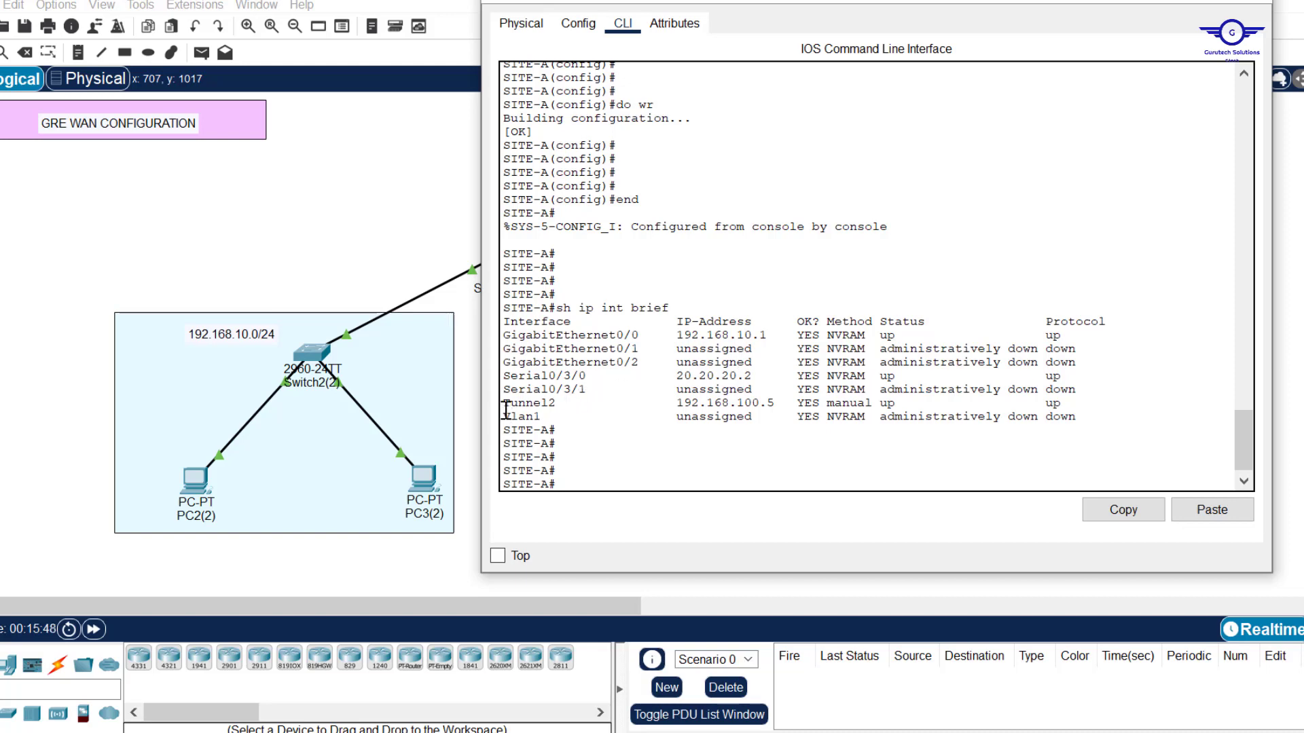
pyautogui.moveTo(504, 403); pyautogui.dragTo(1086, 403)
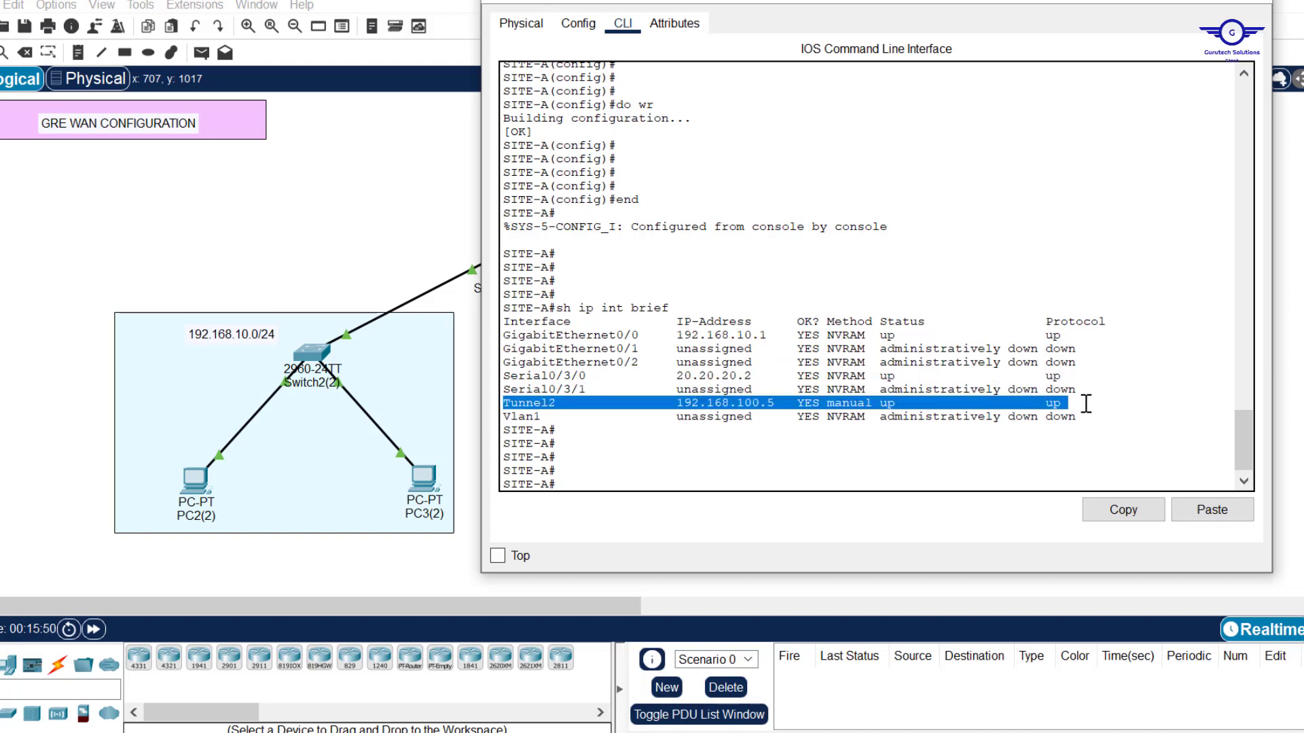
# - Display SITE-A's tunnel details with sh int tunnel 2 and examine the address, source and destination through the end of the output
pyautogui.click(898, 453)
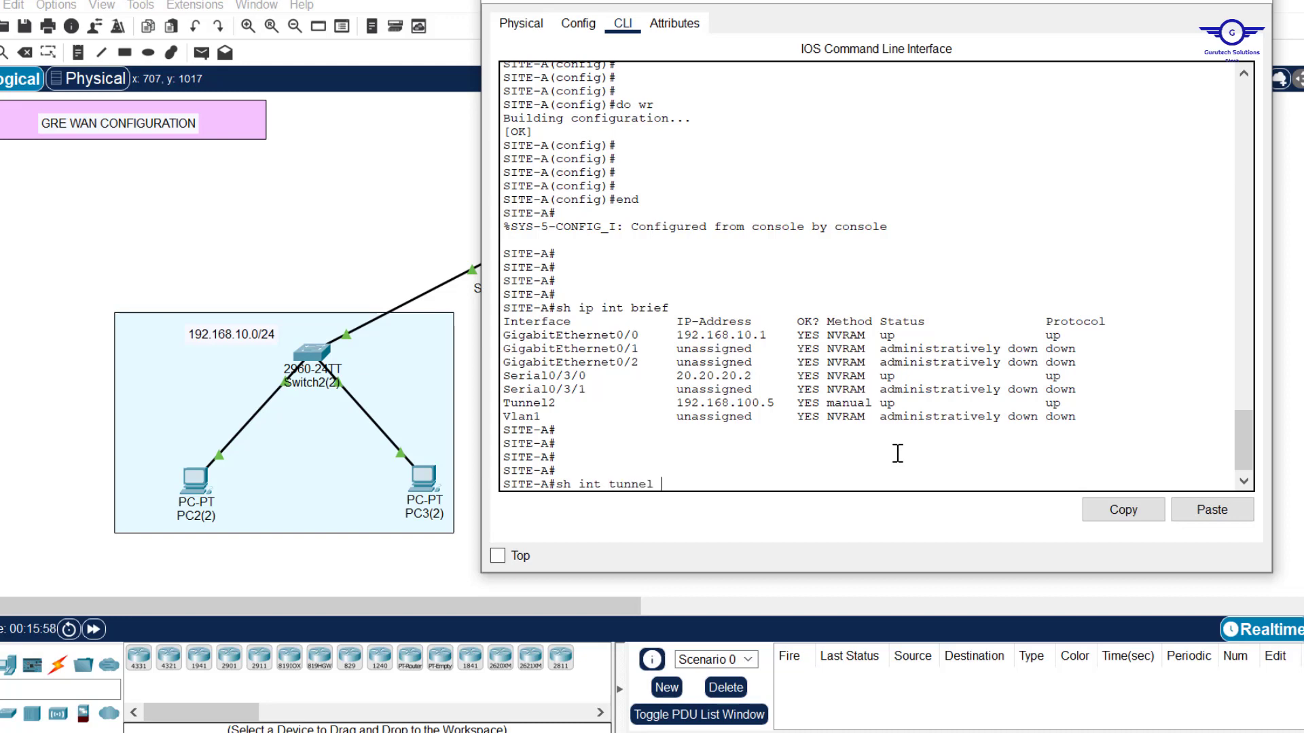
pyautogui.press('Return')
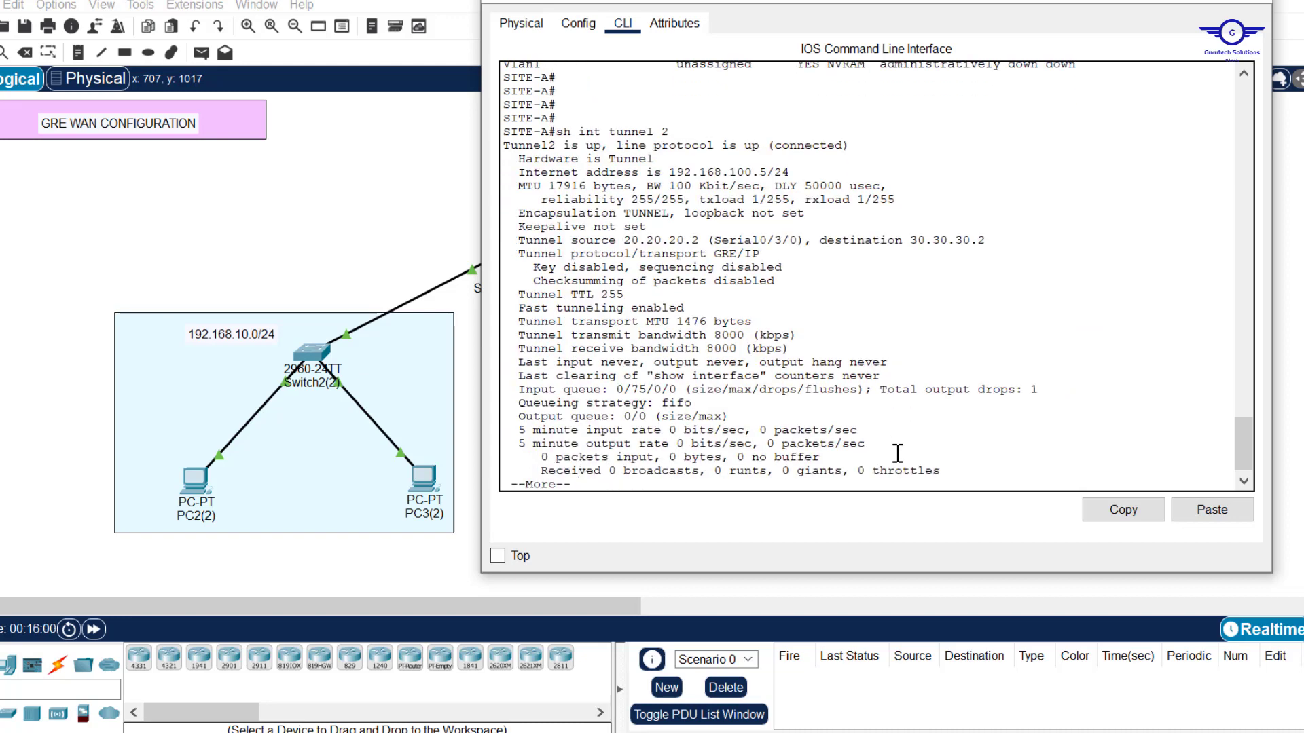
pyautogui.moveTo(654, 159); pyautogui.dragTo(537, 172)
pyautogui.click(948, 240)
pyautogui.moveTo(985, 240); pyautogui.dragTo(524, 240)
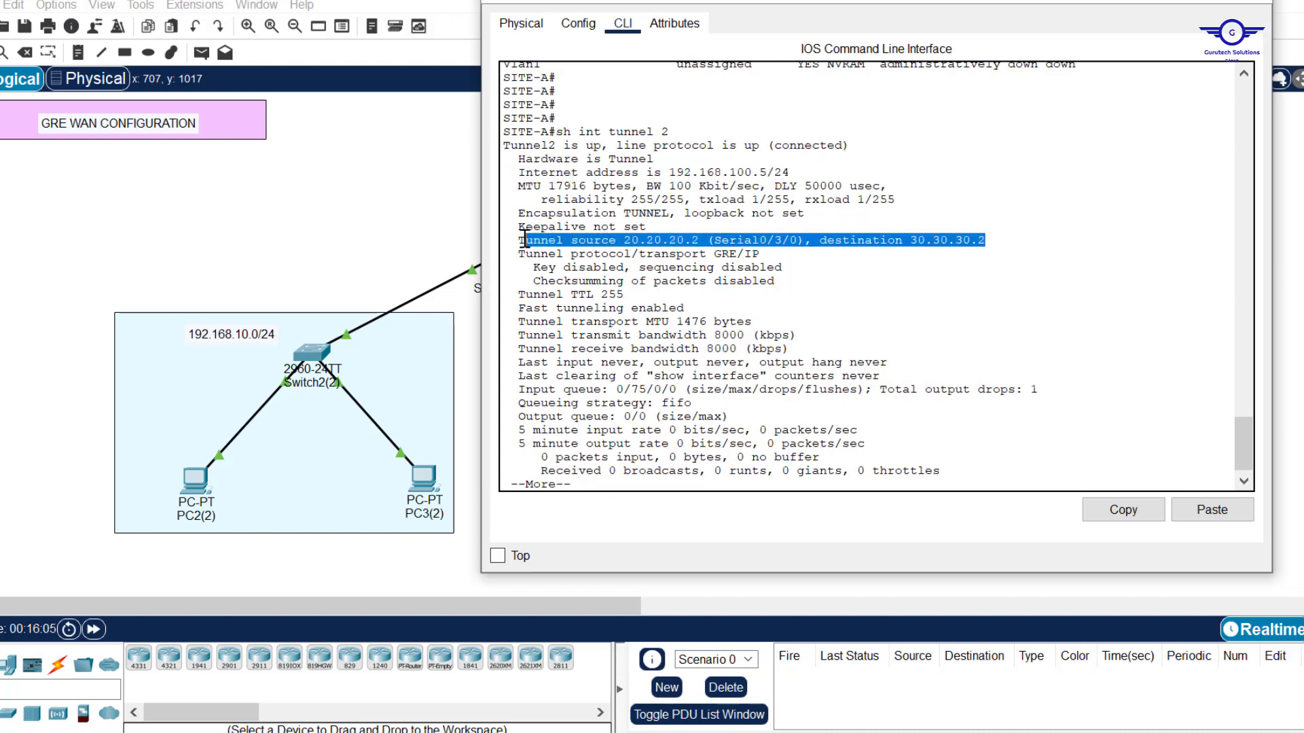
pyautogui.click(853, 378)
pyautogui.press('Return')
pyautogui.press('Return')
pyautogui.press('Return')
pyautogui.press('Return')
pyautogui.press('Return')
pyautogui.press('Return')
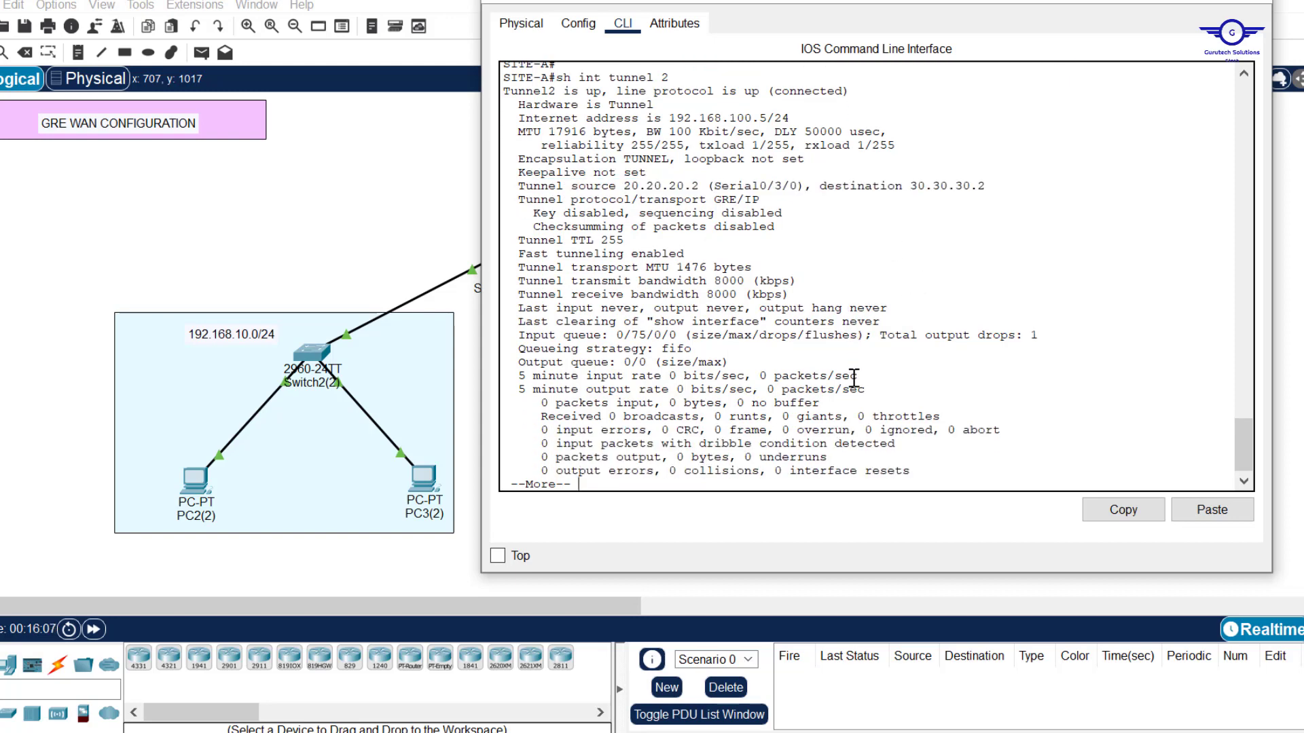
pyautogui.press('Return')
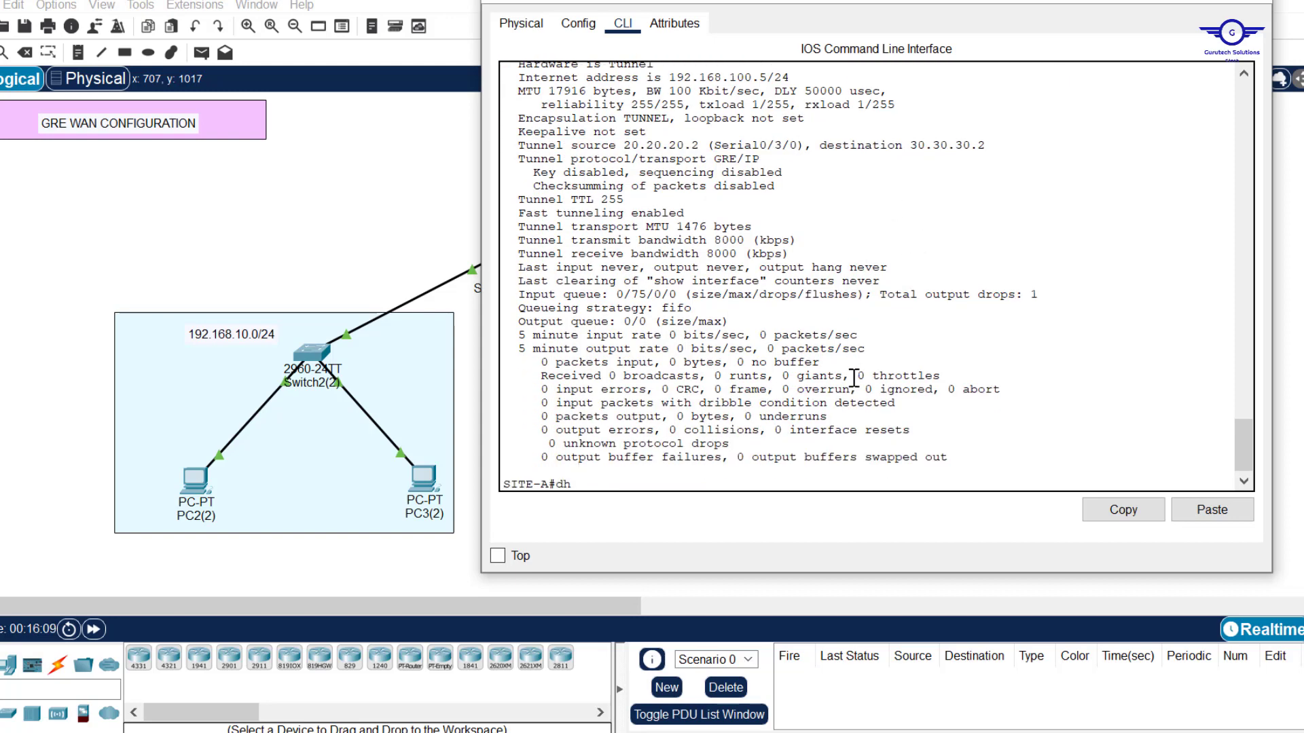
# - Display SITE-A's startup configuration, page down to the Tunnel2 interface section to review it, and close the router window
pyautogui.write('sh syart')
pyautogui.press('Return')
pyautogui.press('Return')
pyautogui.press('Return')
pyautogui.press('Return')
pyautogui.press('Return')
pyautogui.press('Return')
pyautogui.press('Return')
pyautogui.press('Return')
pyautogui.press('Return')
pyautogui.press('Return')
pyautogui.press('Return')
pyautogui.press('Return')
pyautogui.press('Return')
pyautogui.press('Return')
pyautogui.press('Return')
pyautogui.press('Return')
pyautogui.press('Return')
pyautogui.press('Return')
pyautogui.press('Return')
pyautogui.press('Return')
pyautogui.press('Return')
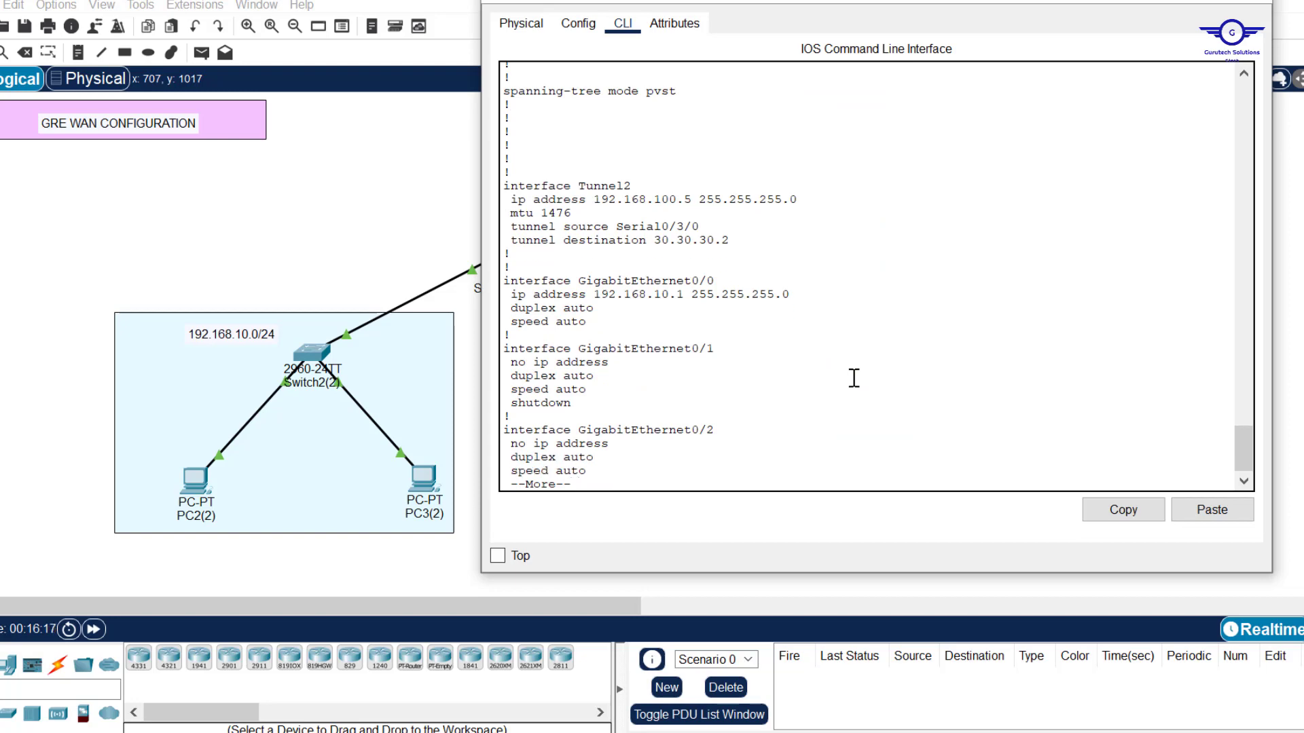
pyautogui.moveTo(747, 238); pyautogui.dragTo(488, 178)
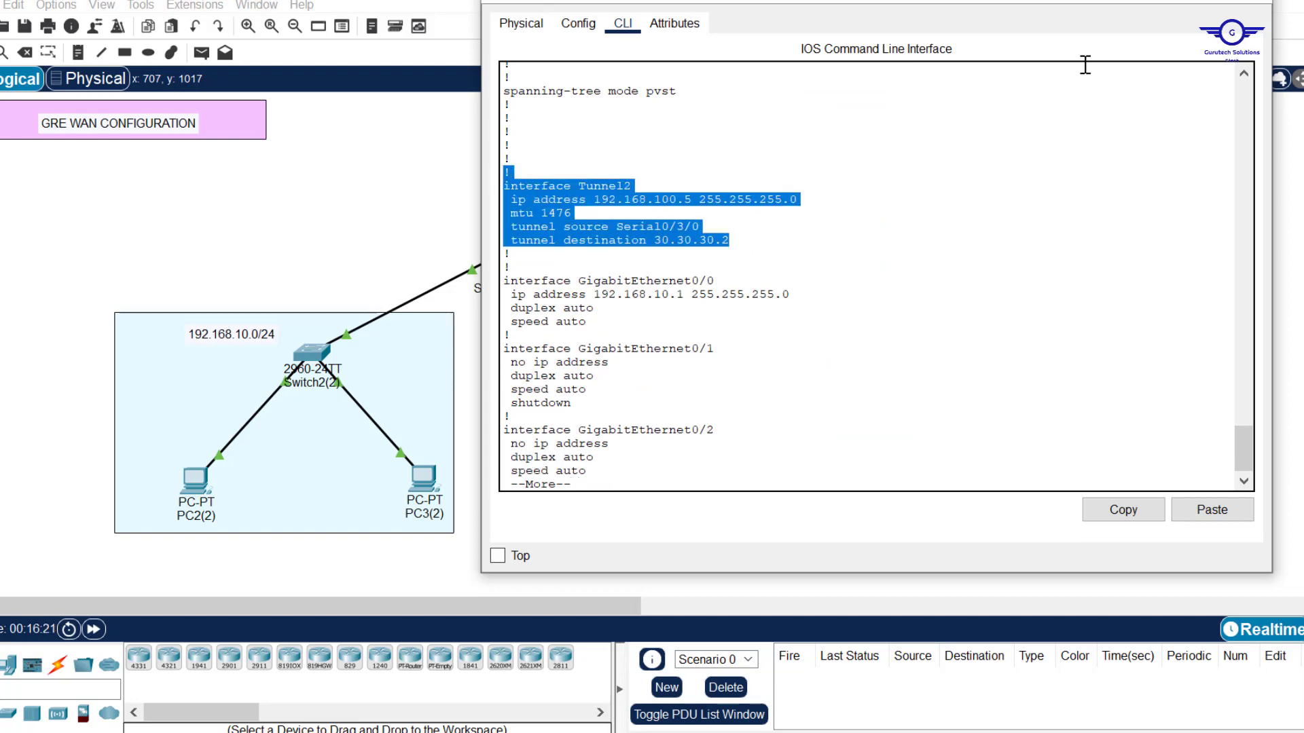
pyautogui.hotkey('alt', 'F4')
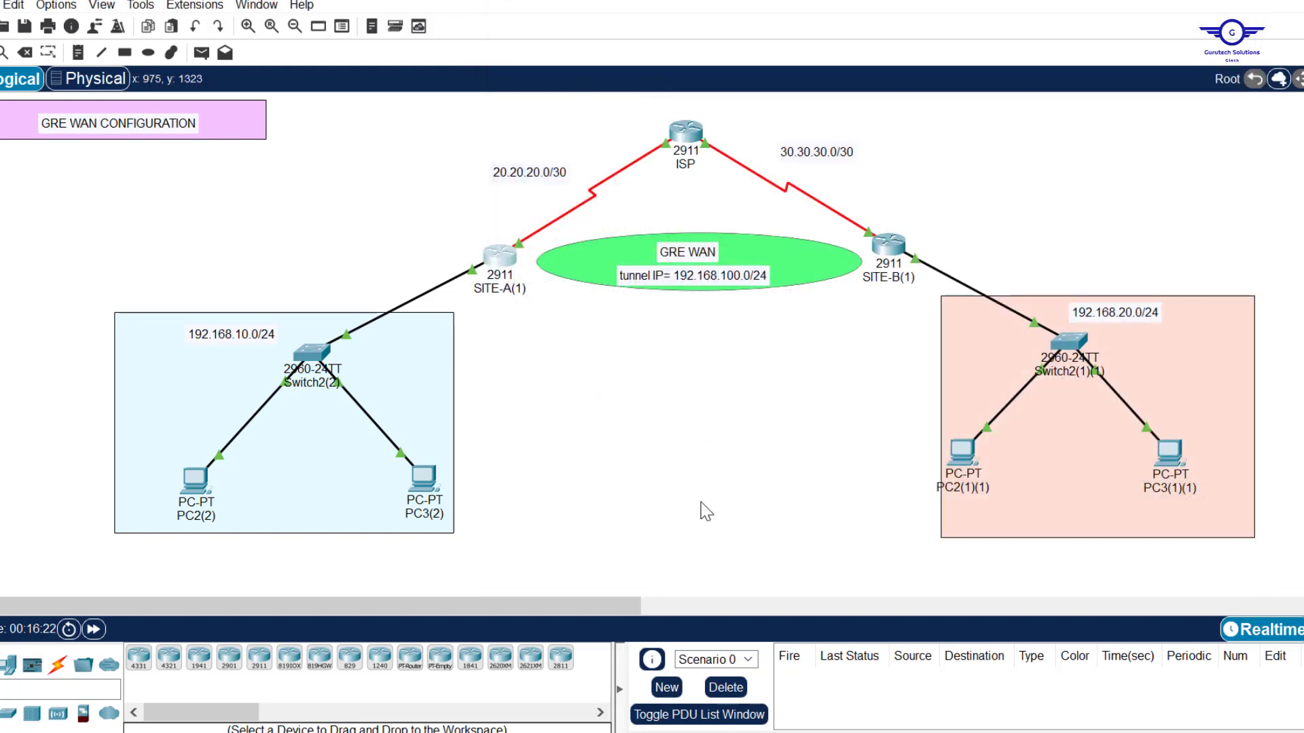
# - Switch to the Gurutech CCNA Networking Training Benchmark sheet in Google Sheets and fill the WAN GRE VPN cell with yellow
pyautogui.hotkey('alt', 'Tab')
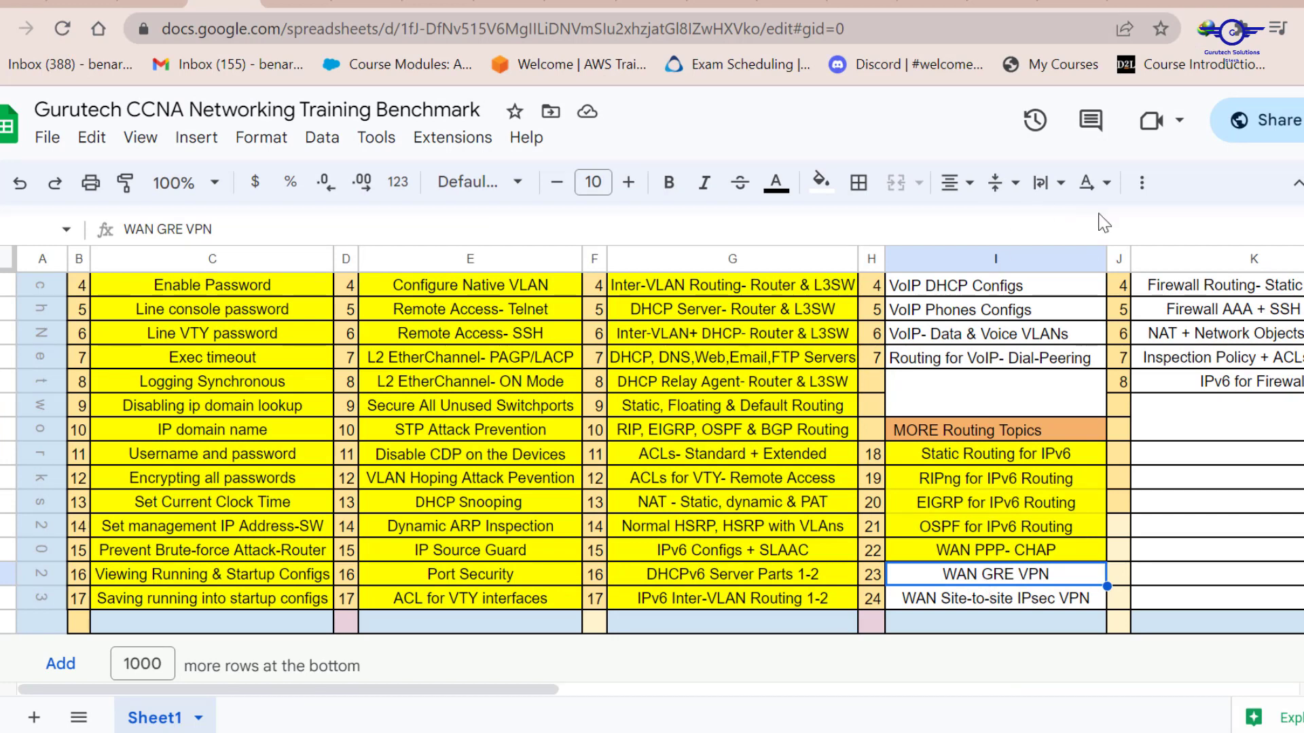
pyautogui.click(823, 182)
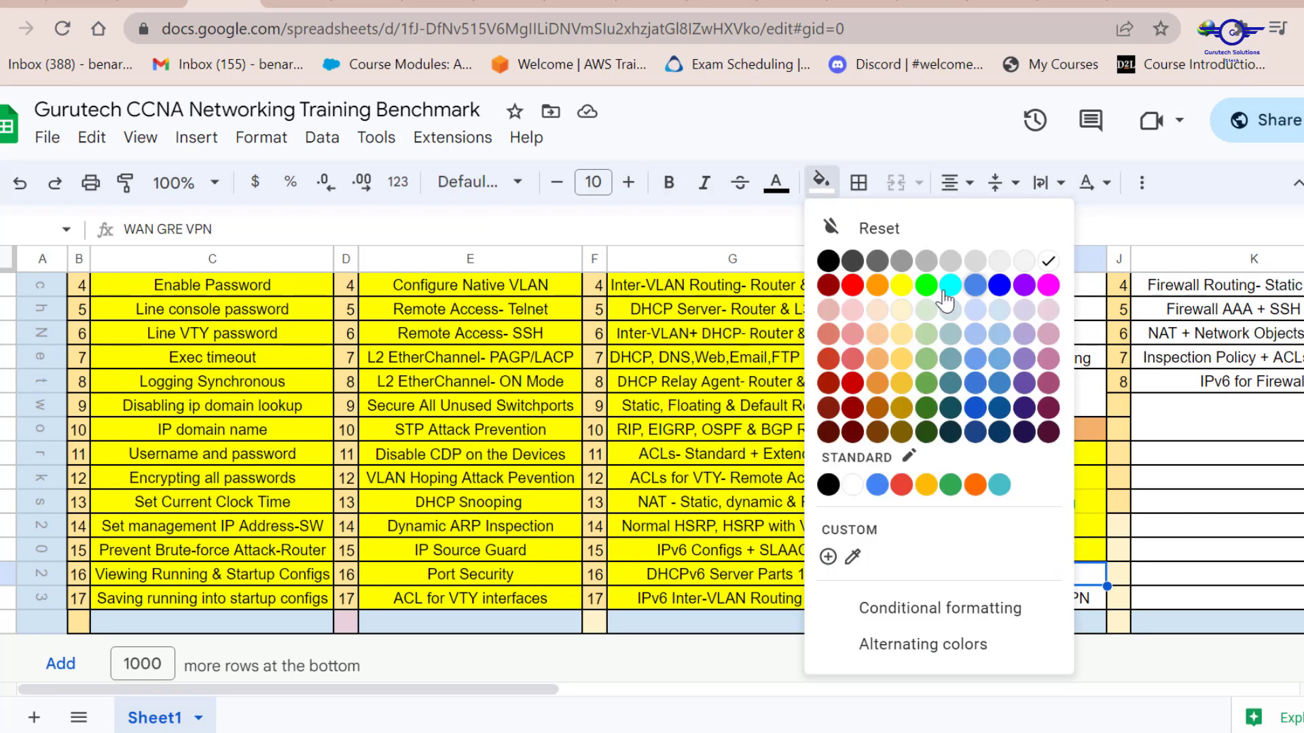
pyautogui.click(901, 285)
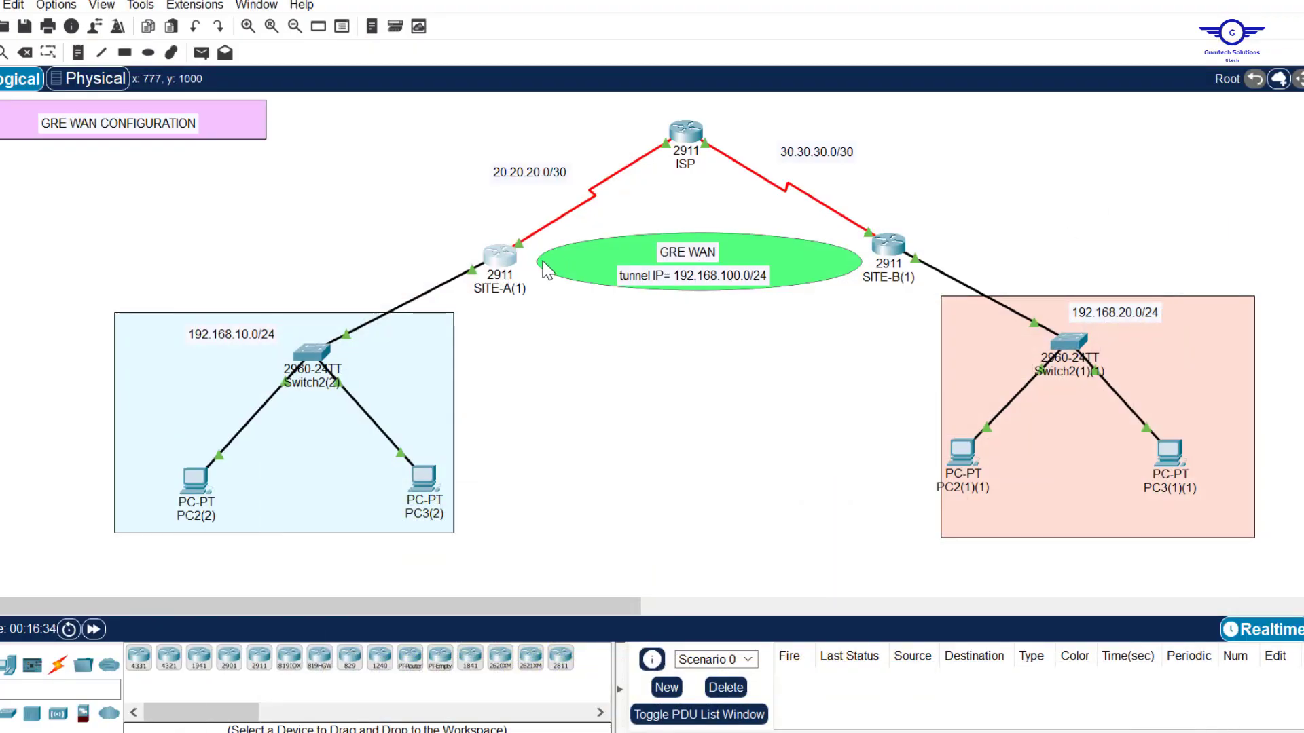
# - Reopen SITE-A's command line in Packet Tracer and review the commands that set tunnel 2's IP address, source and destination
pyautogui.click(508, 257)
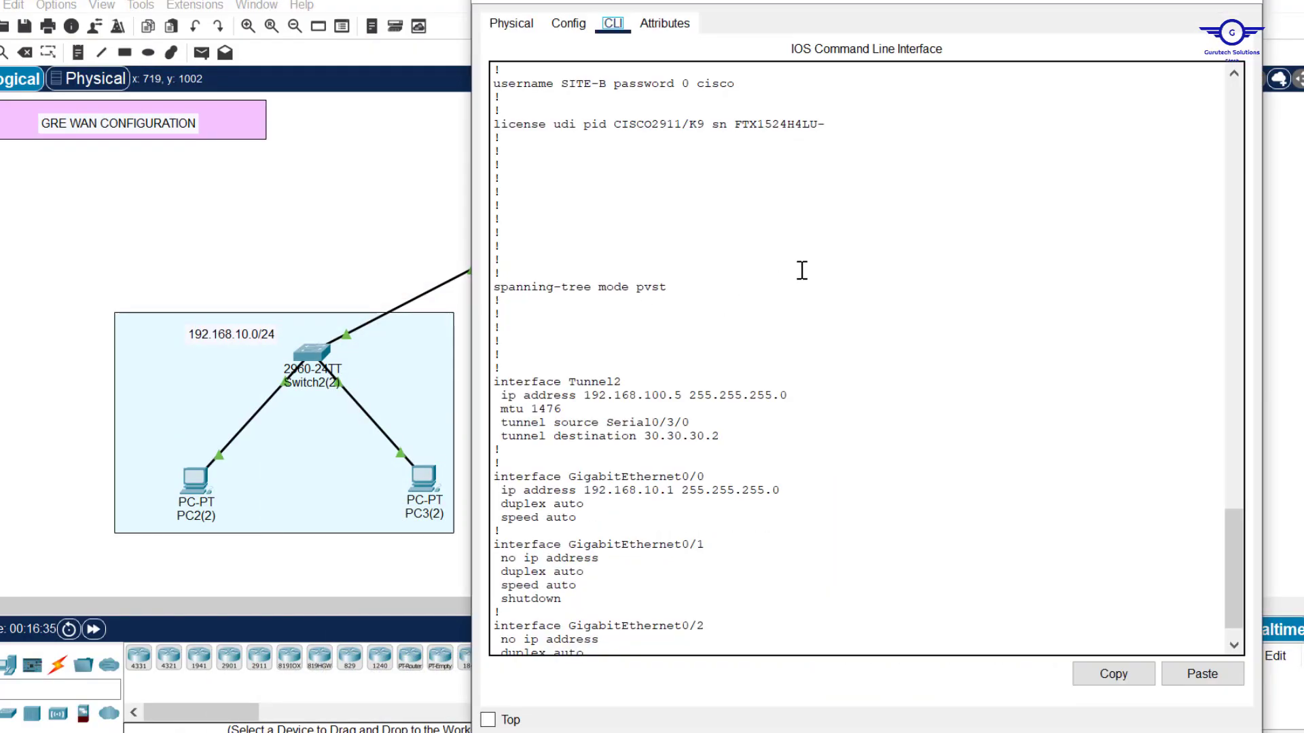
pyautogui.scroll(15, 801, 269)
pyautogui.scroll(15, 801, 270)
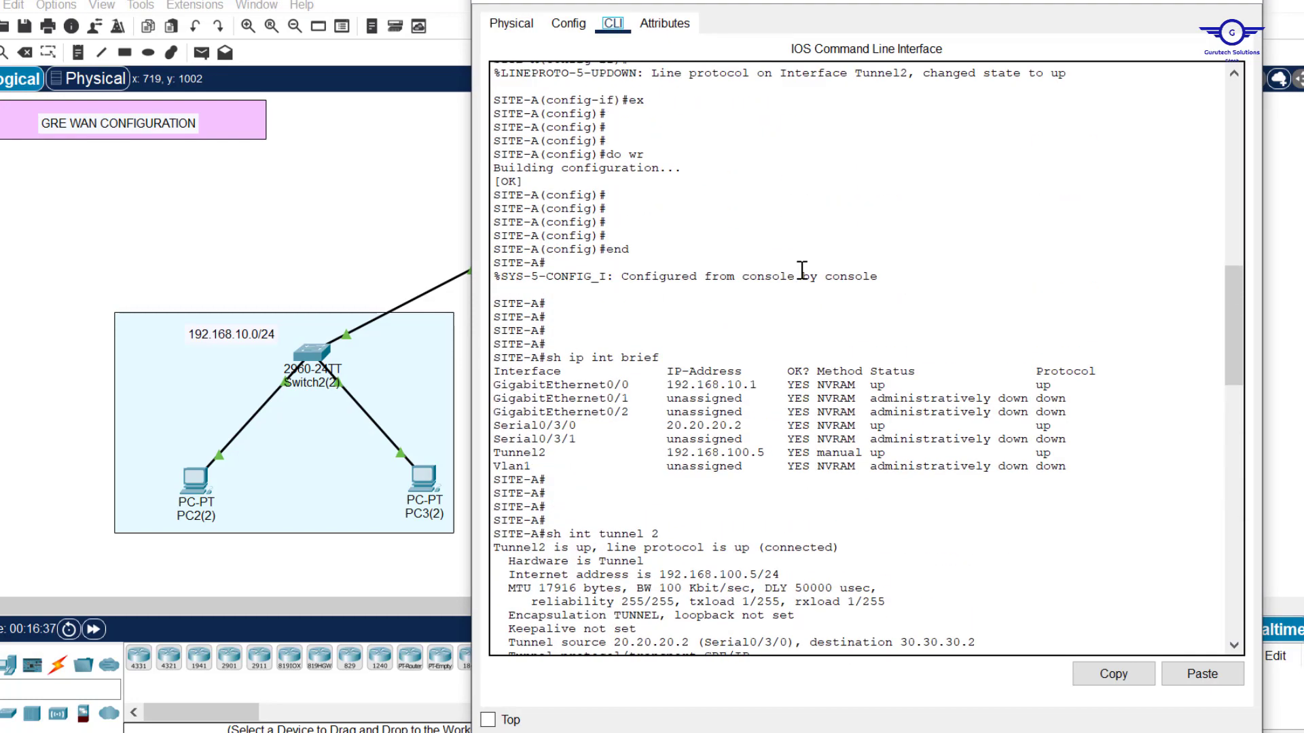
pyautogui.scroll(6, 801, 269)
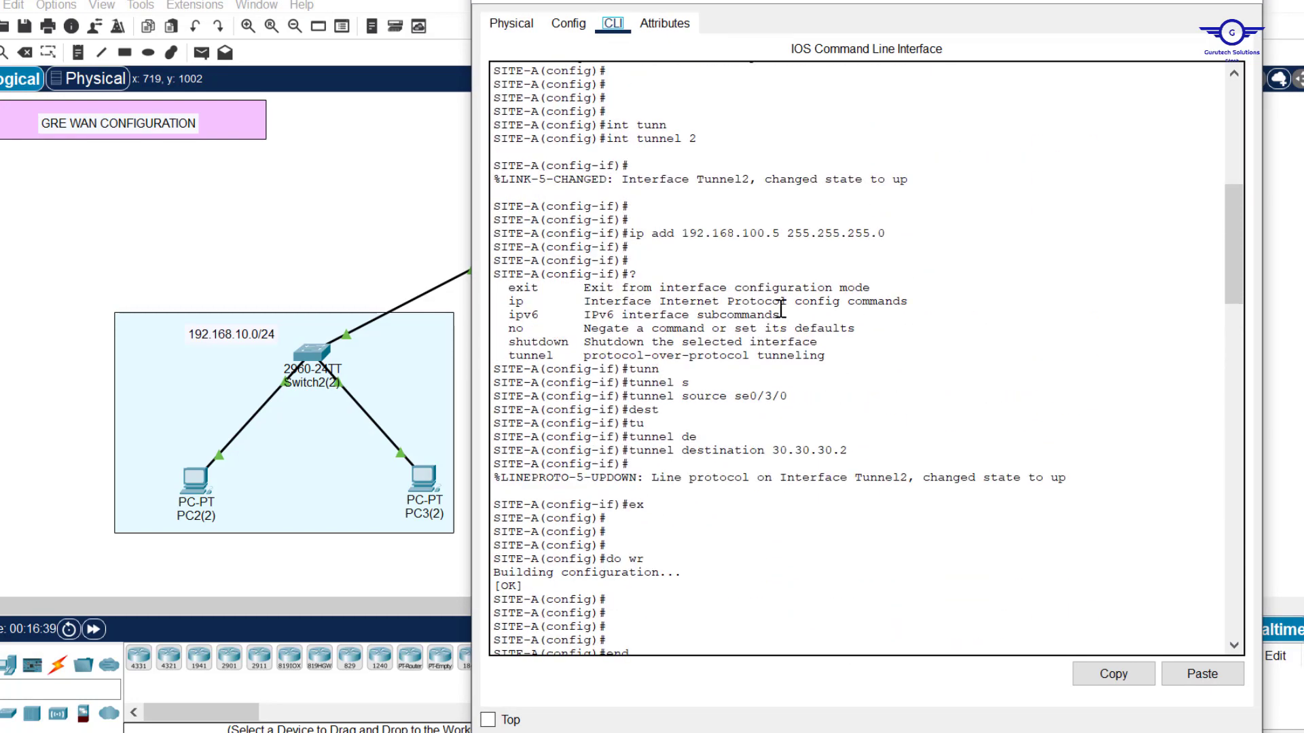
pyautogui.scroll(1, 728, 340)
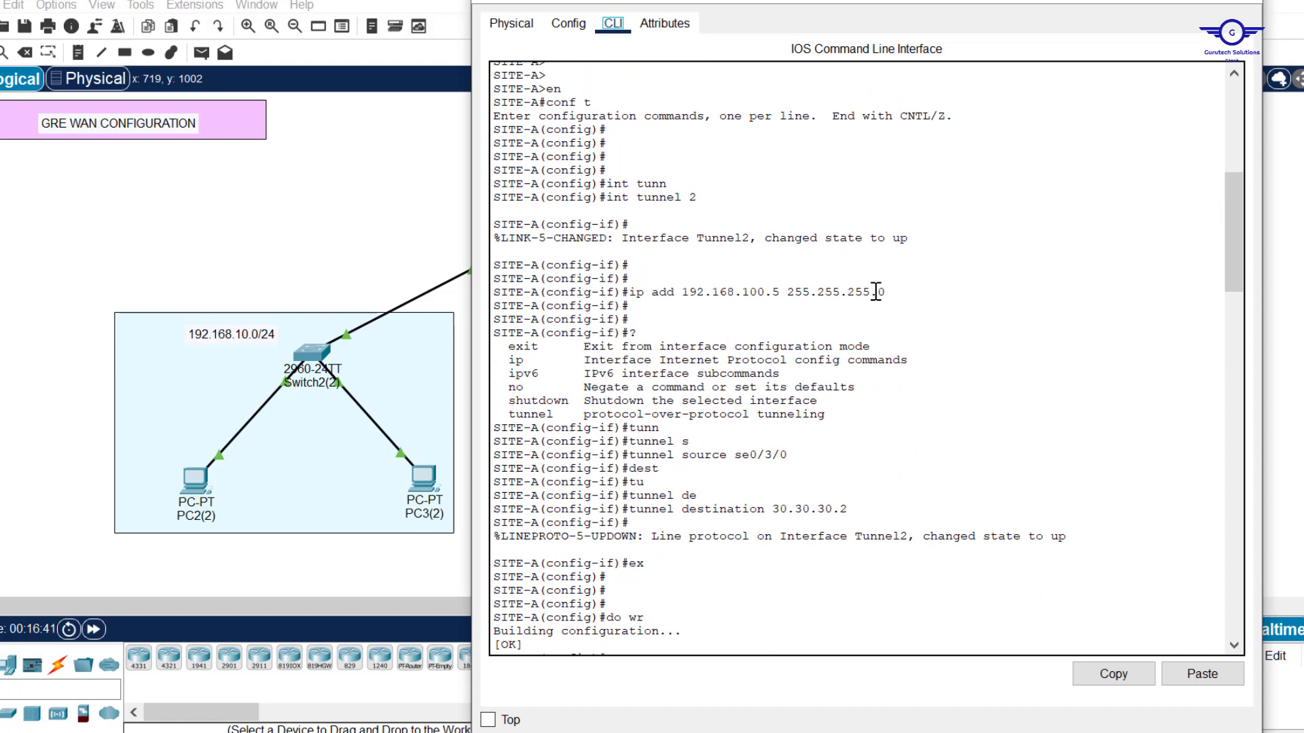
pyautogui.moveTo(887, 292); pyautogui.dragTo(628, 299)
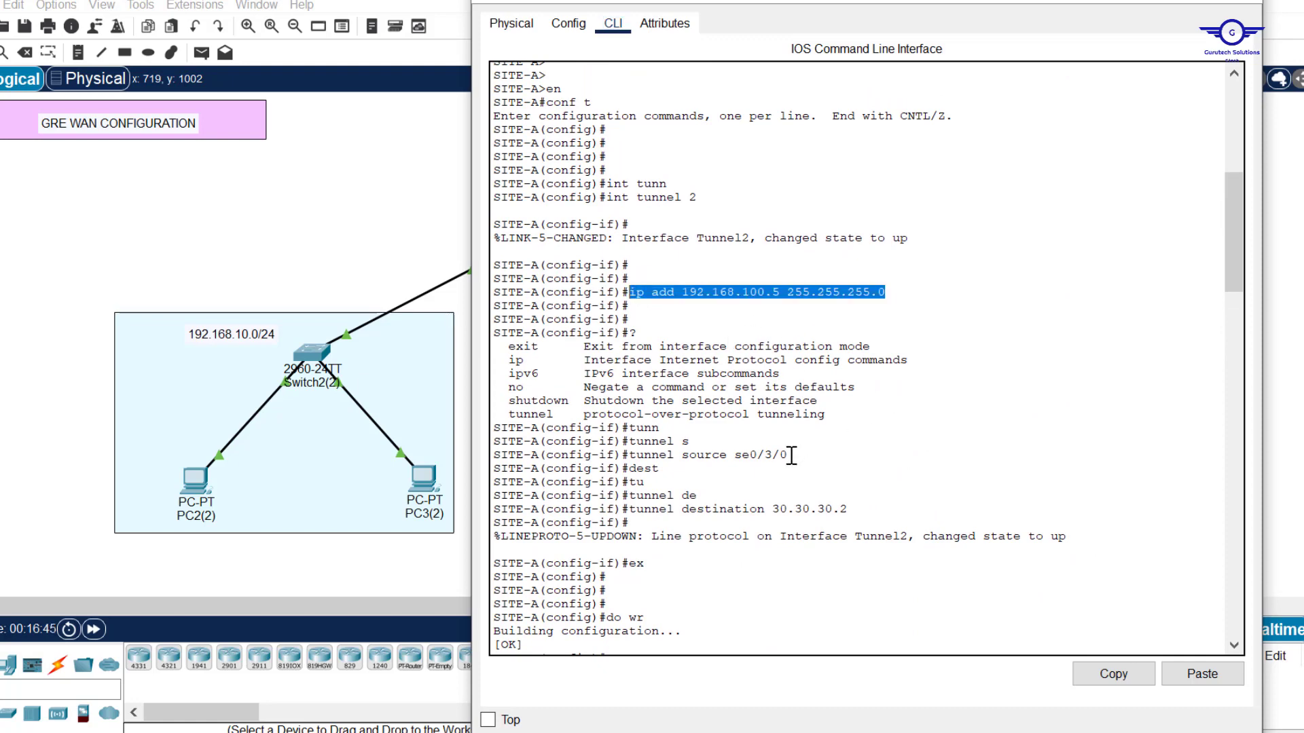
pyautogui.moveTo(791, 455); pyautogui.dragTo(631, 458)
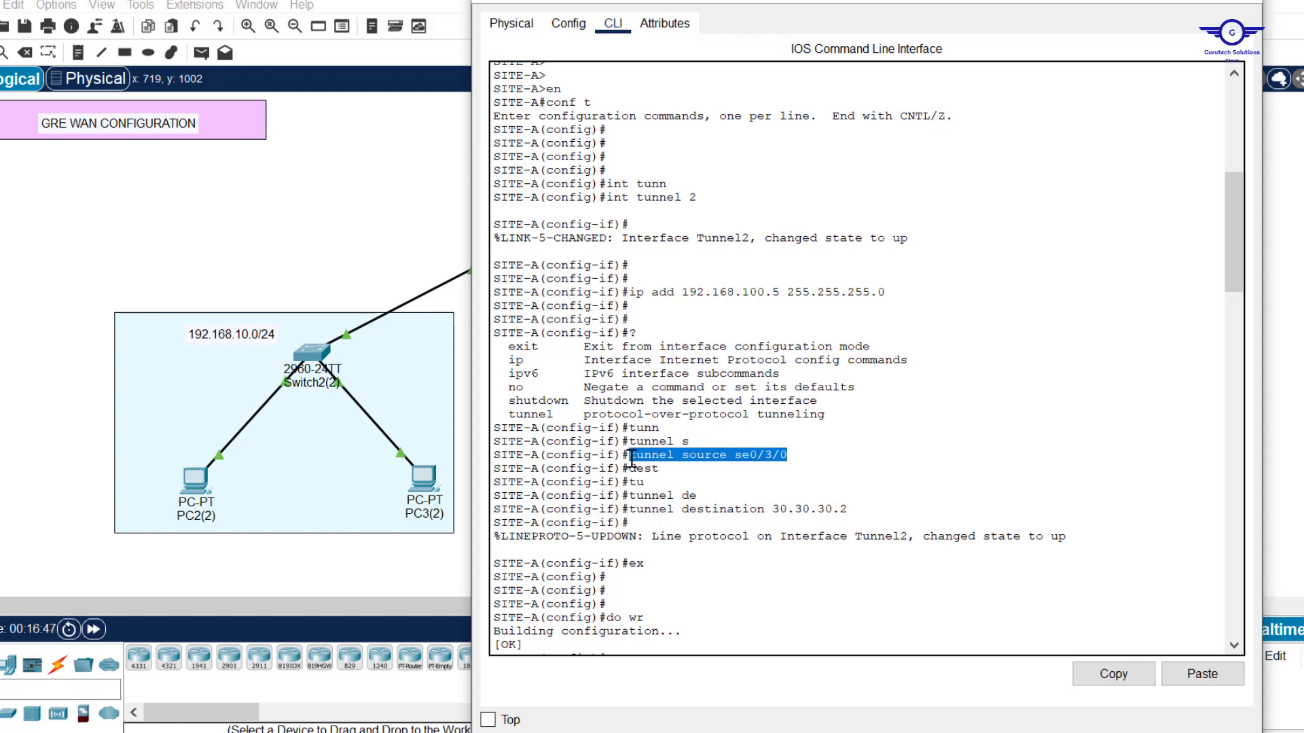
pyautogui.moveTo(871, 509); pyautogui.dragTo(621, 509)
pyautogui.moveTo(798, 448); pyautogui.dragTo(738, 455)
pyautogui.click(786, 456)
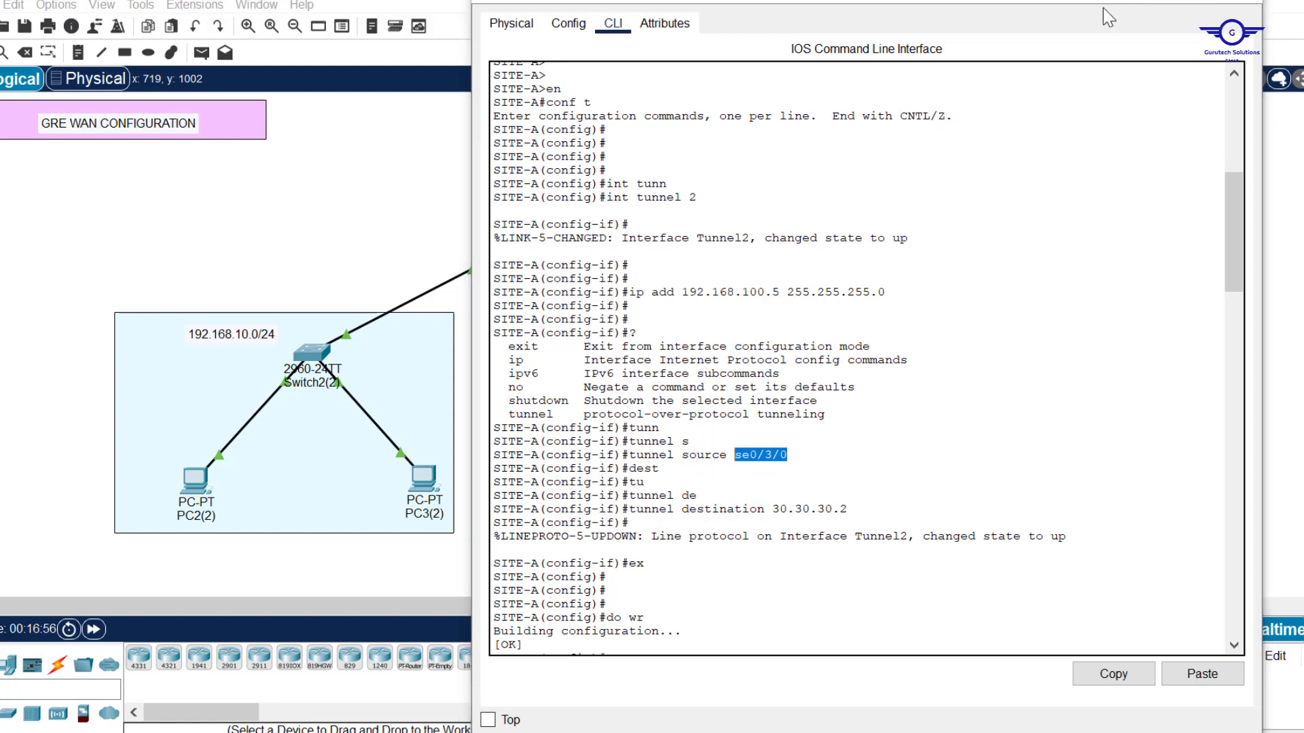
# - Return to the training benchmark sheet in Google Sheets and select all seven topics under WLAN & VOIP TECHNOLOGIES
pyautogui.click(1135, 3)
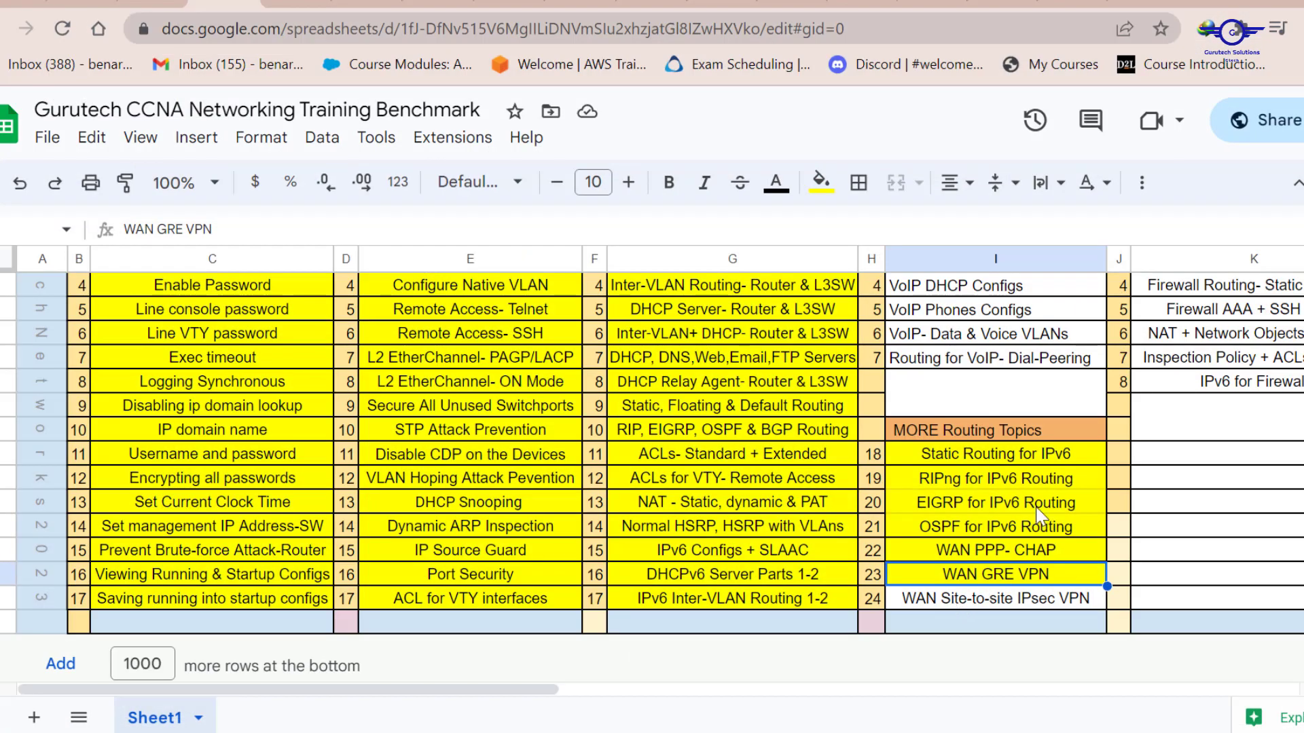
pyautogui.scroll(3, 1037, 516)
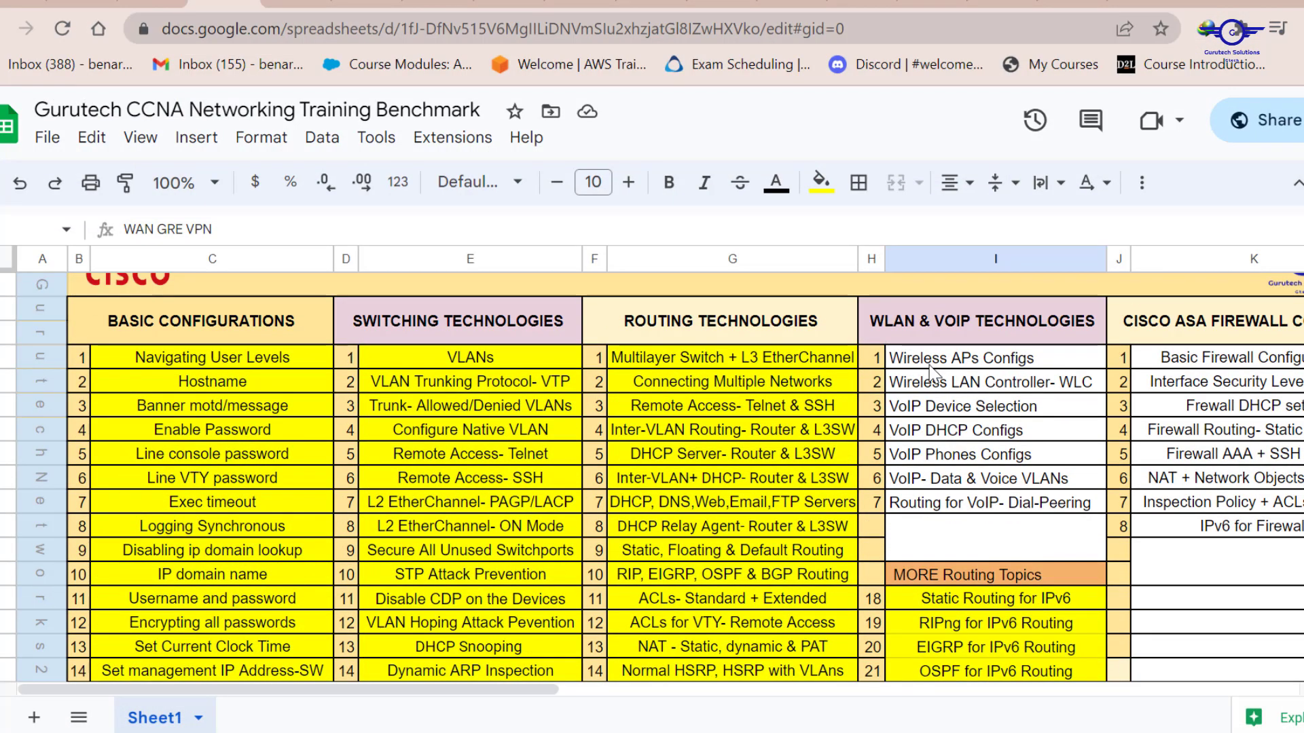
pyautogui.moveTo(985, 358); pyautogui.dragTo(997, 508)
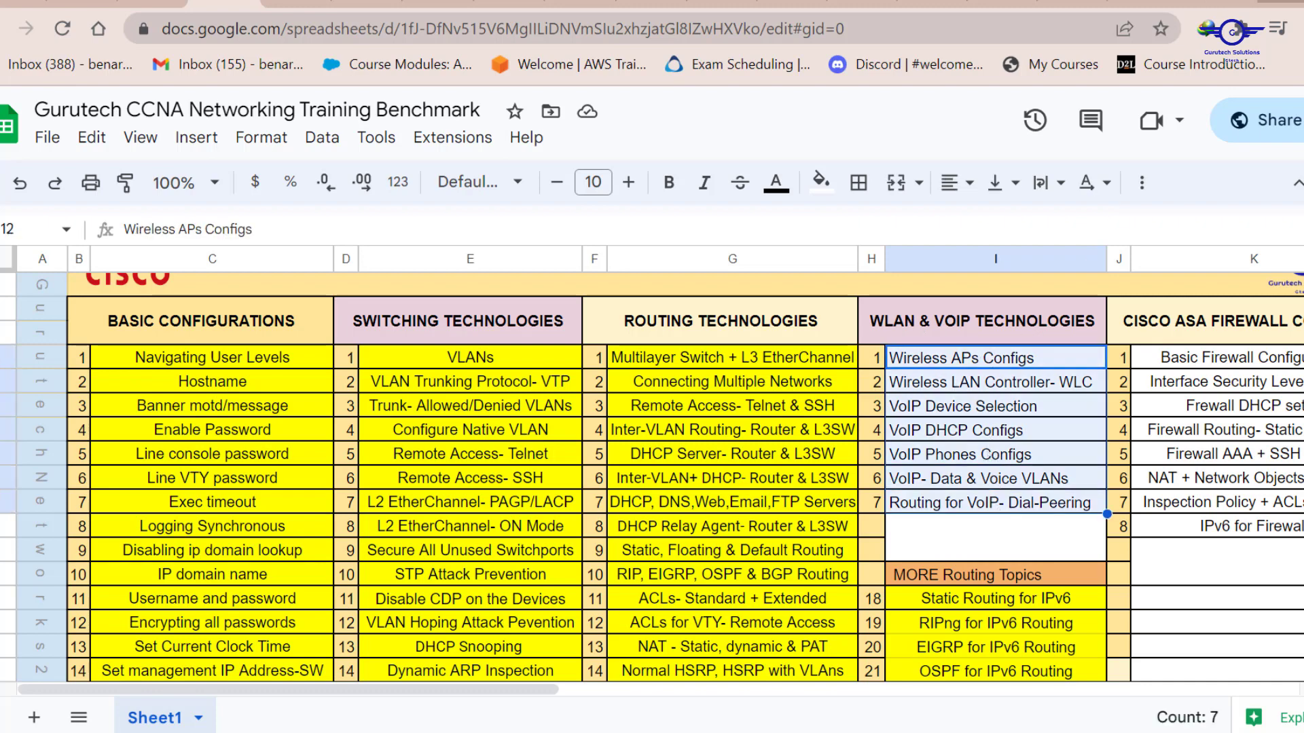